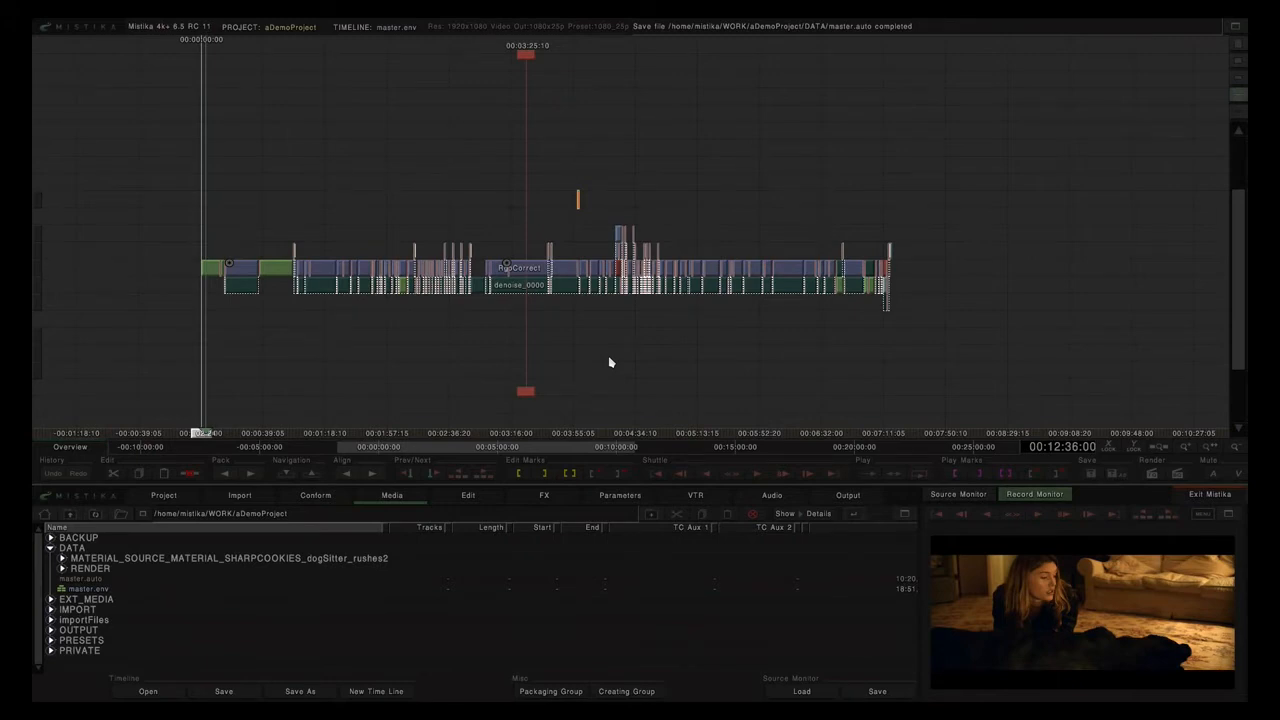
Zoom the timeline around the playhead and select the Framing effect clip.
scroll(616, 362, up, 2)
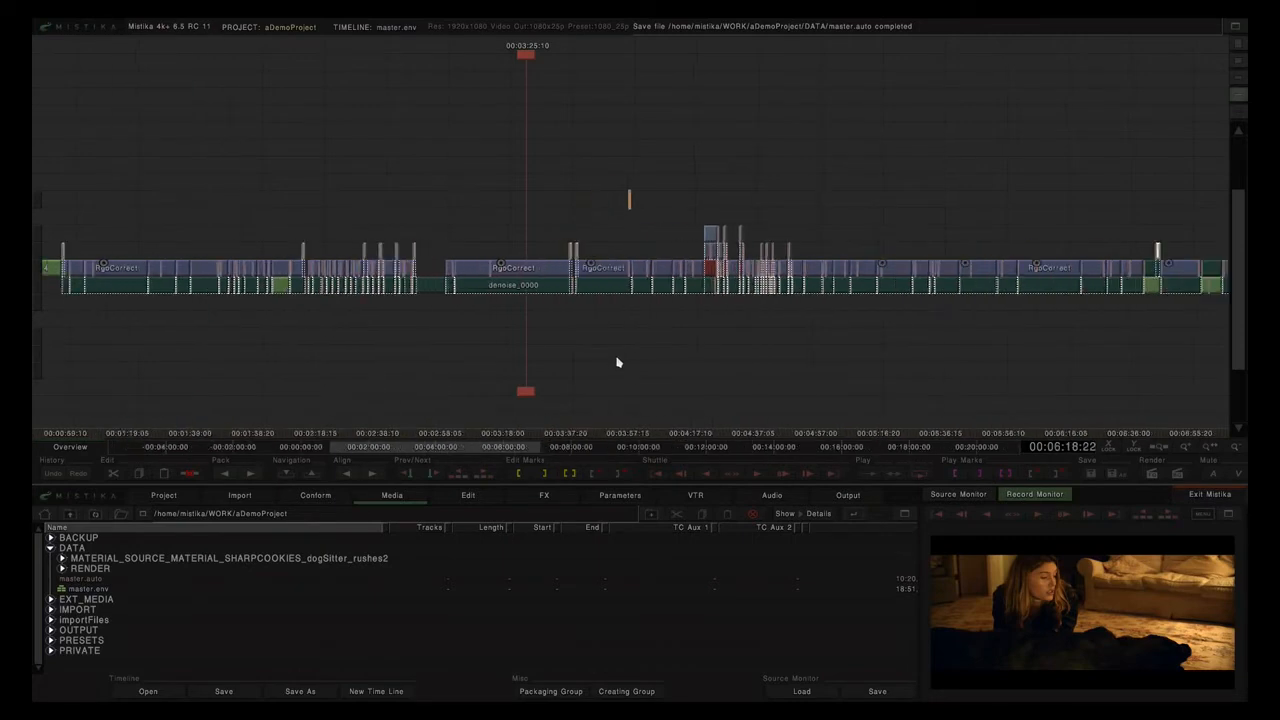
drag(655, 174, 587, 224)
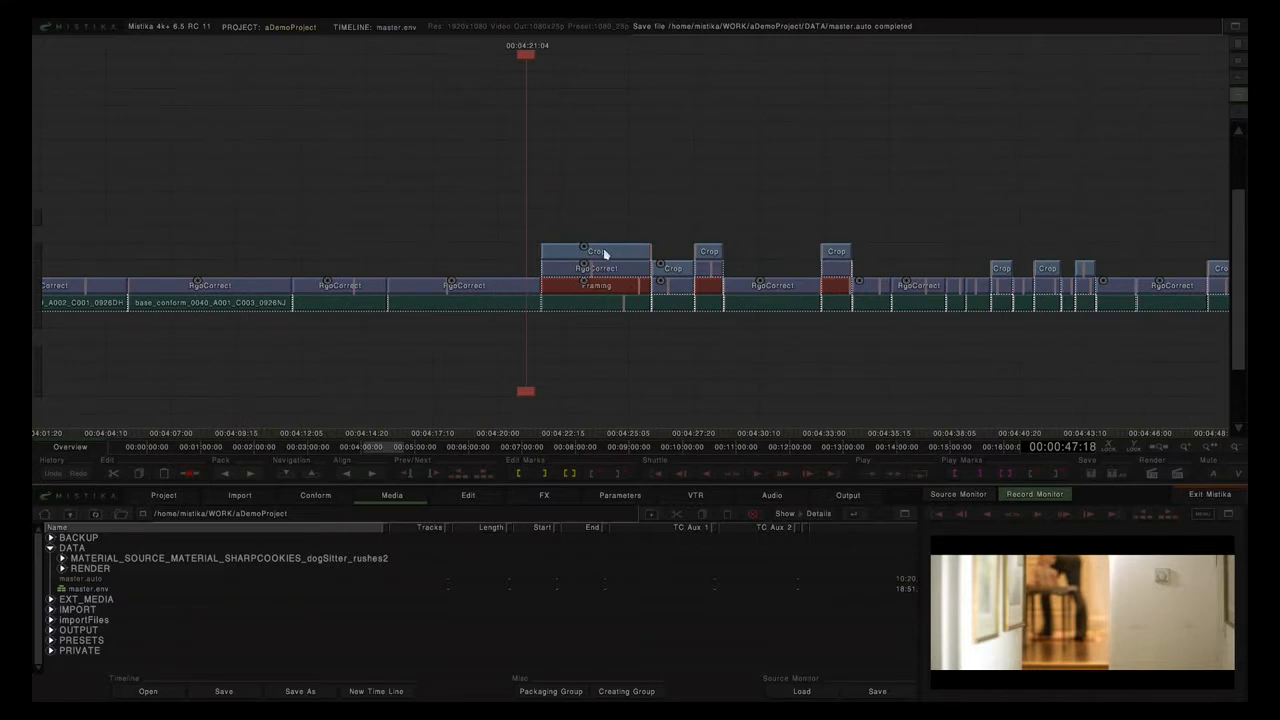
drag(566, 206, 589, 179)
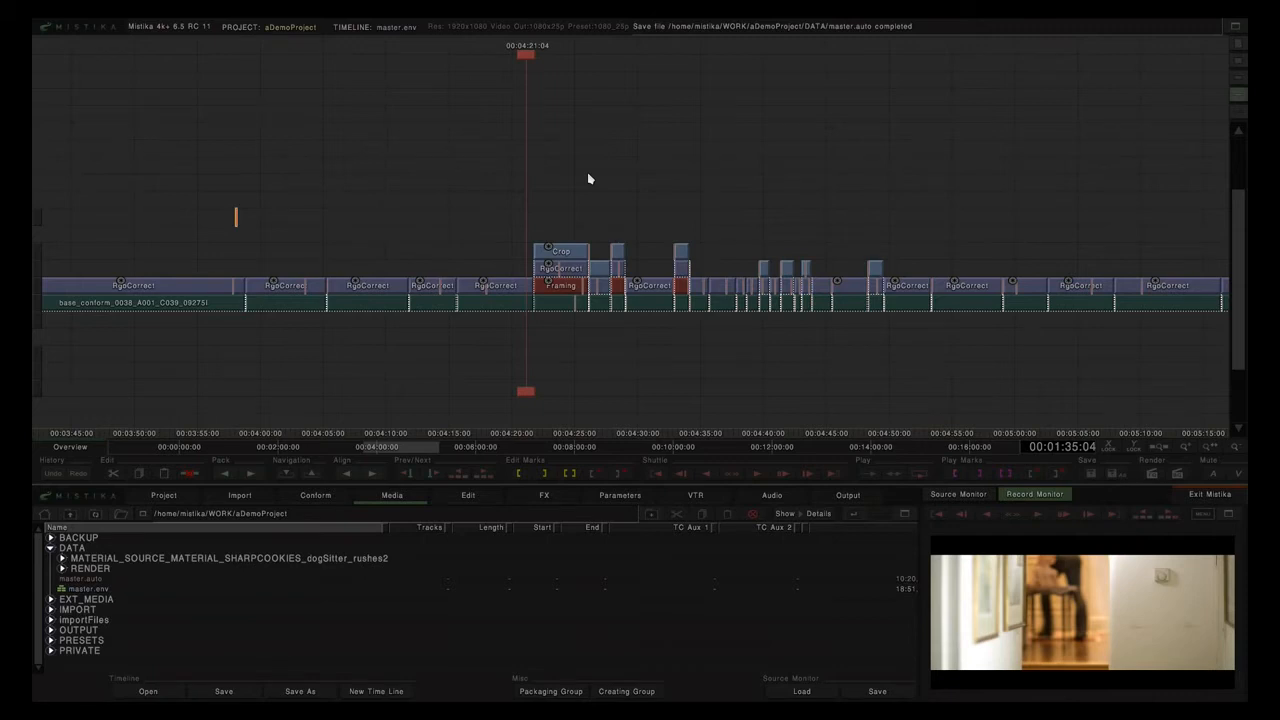
scroll(590, 179, down, 6)
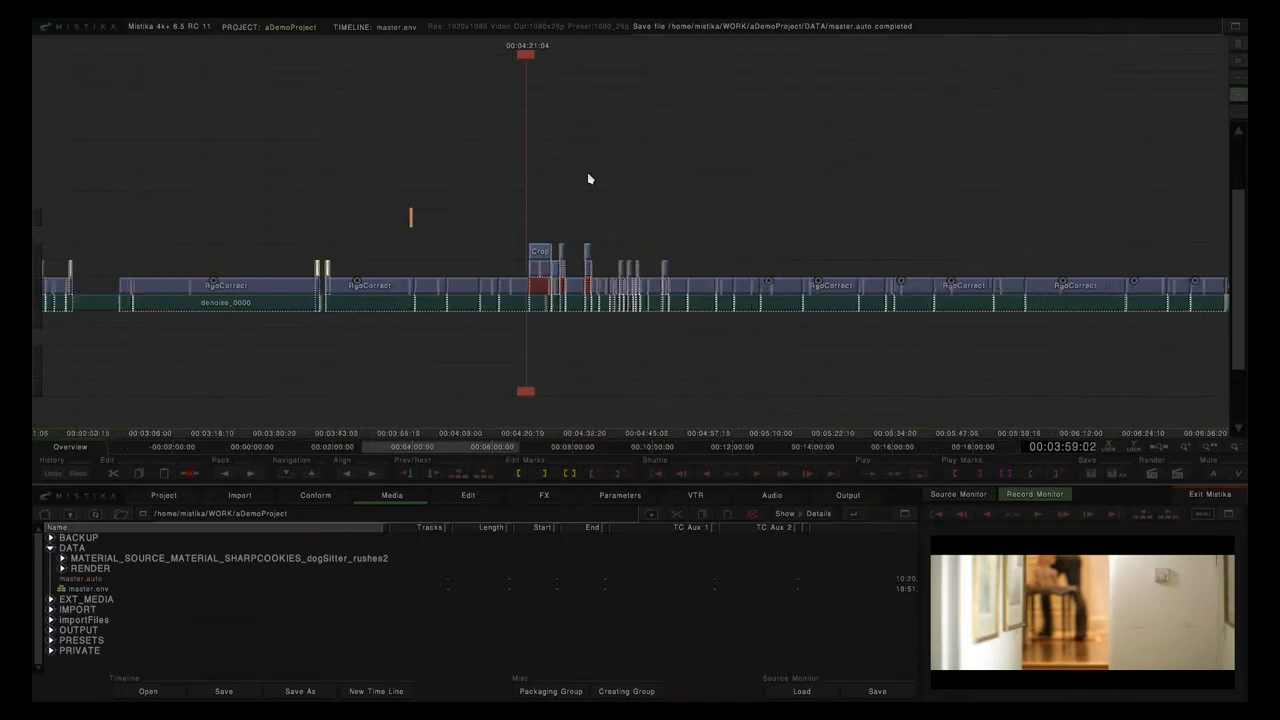
scroll(590, 179, up, 6)
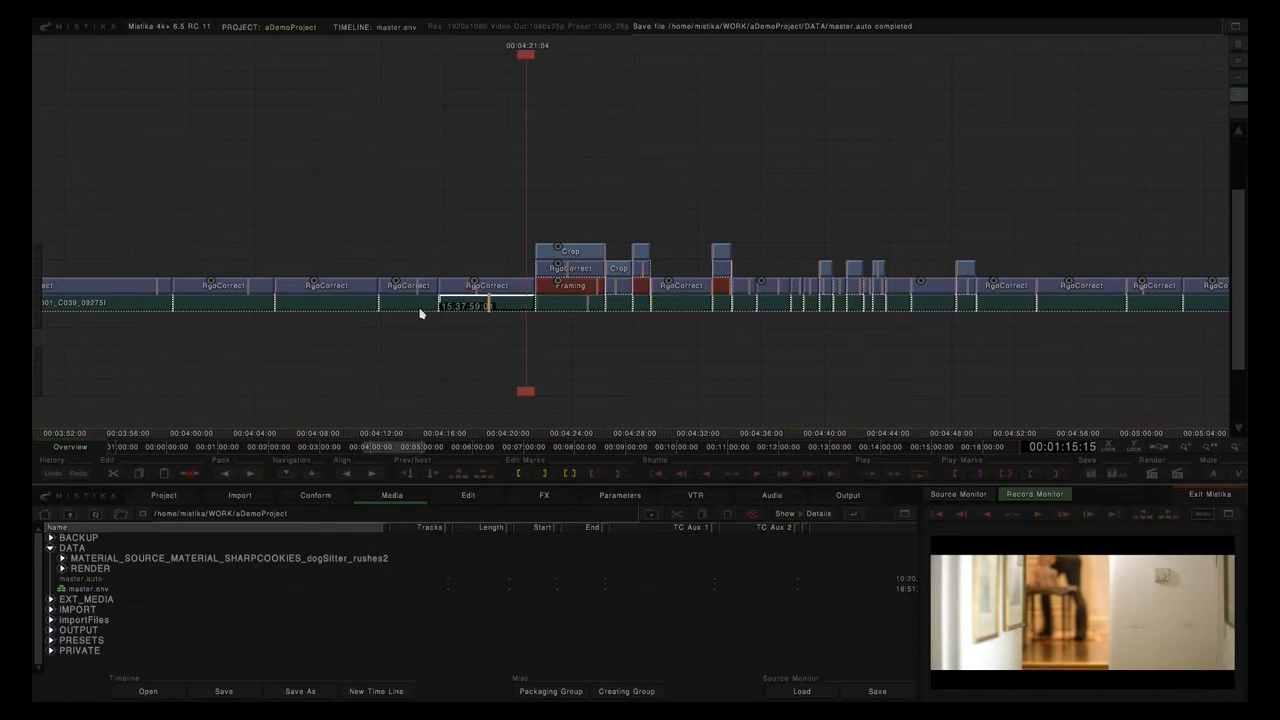
click(491, 287)
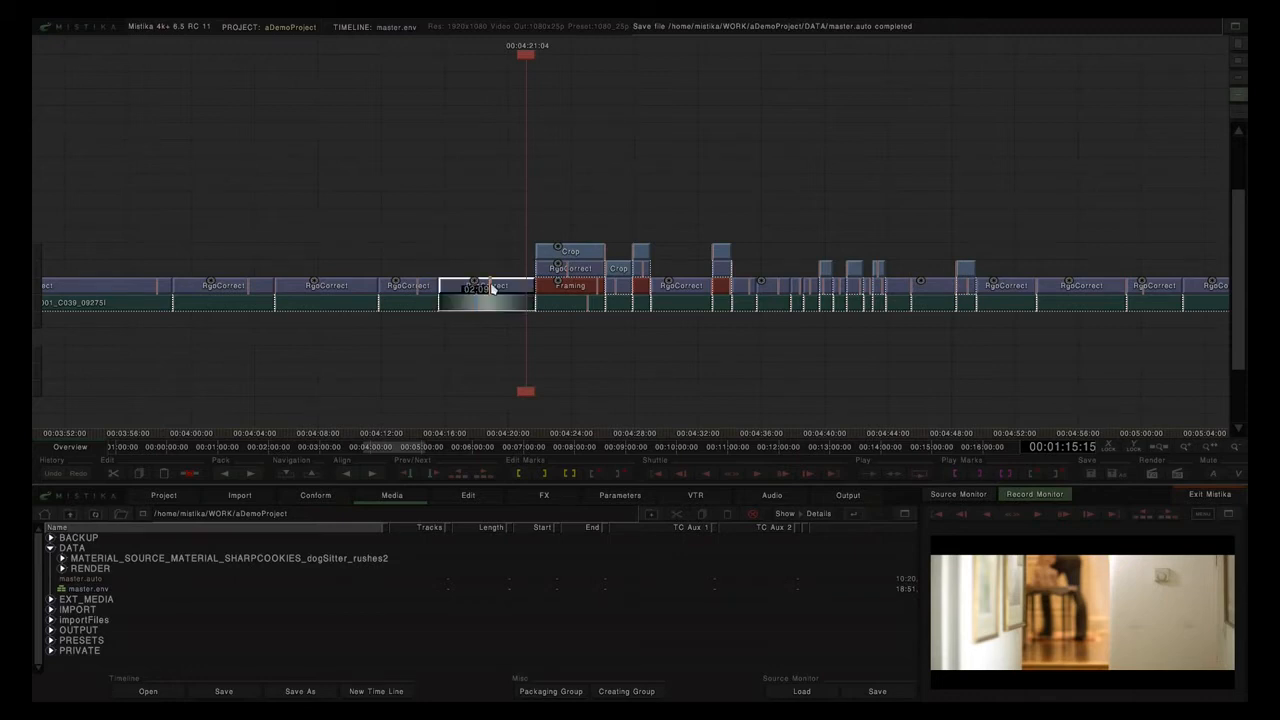
click(585, 289)
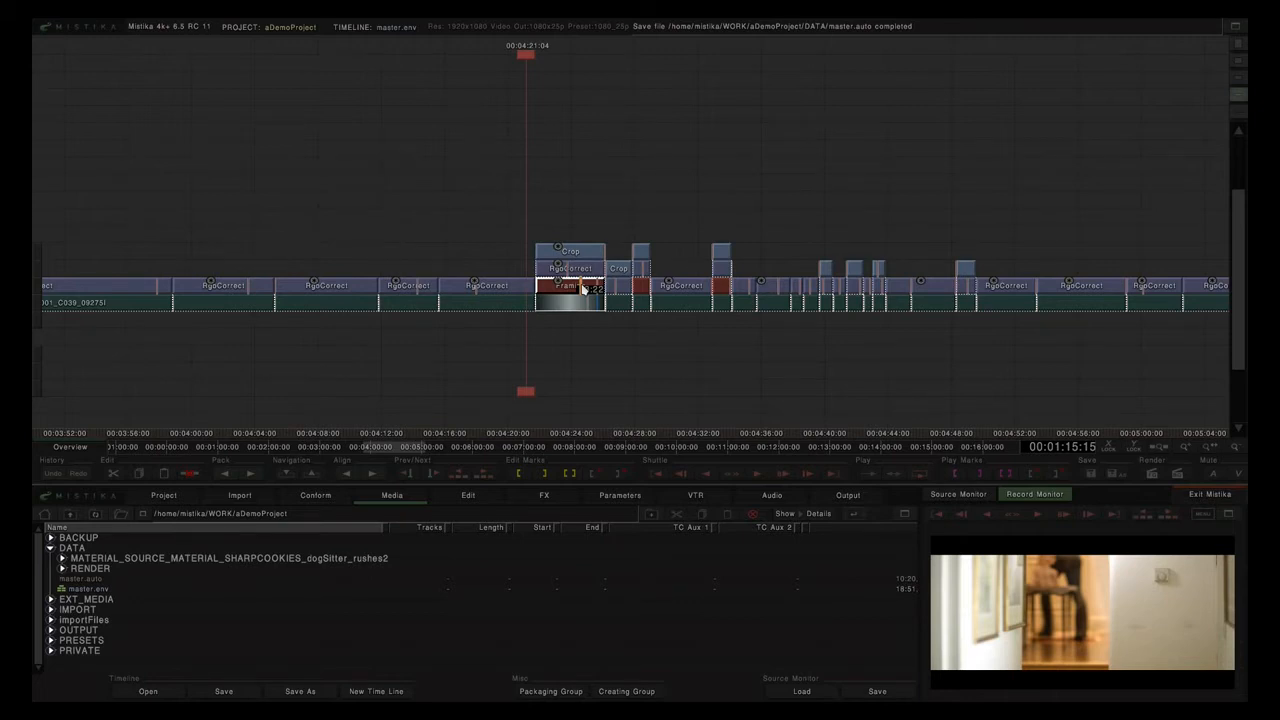
Select the denoise_0000 clip and show the Conform page's Mistika Clips options.
scroll(585, 289, down, 5)
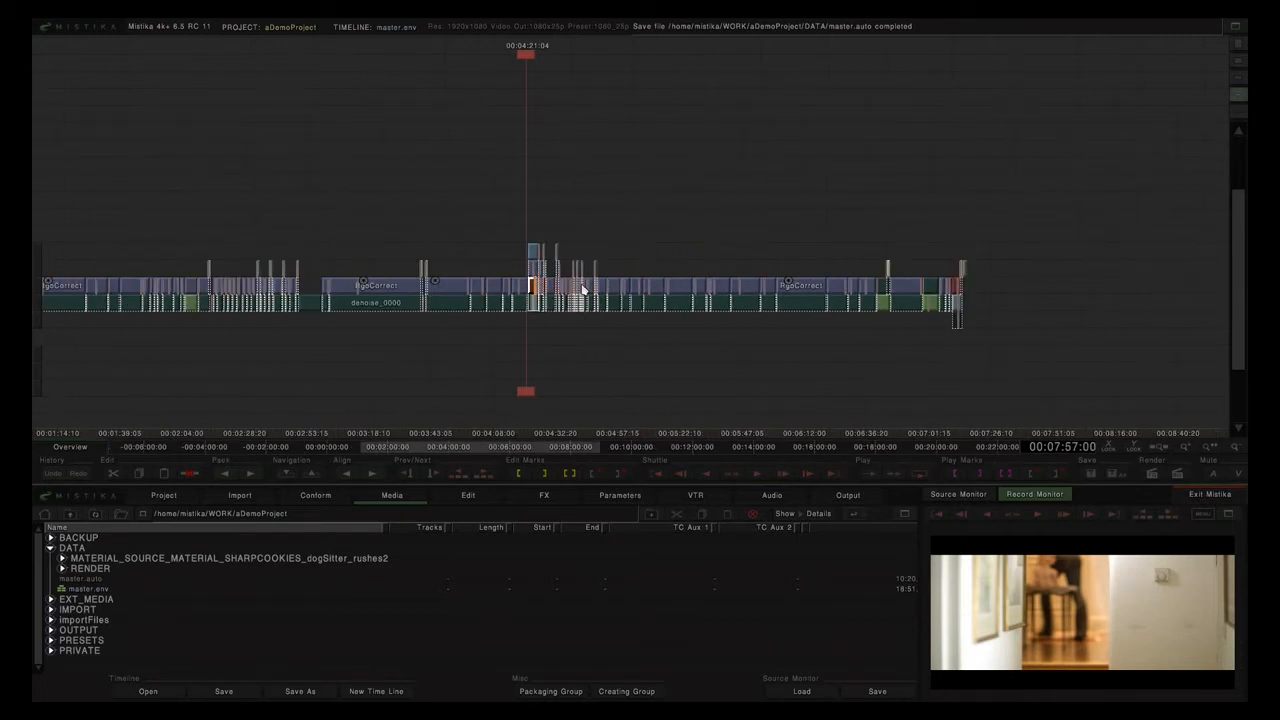
scroll(585, 289, down, 2)
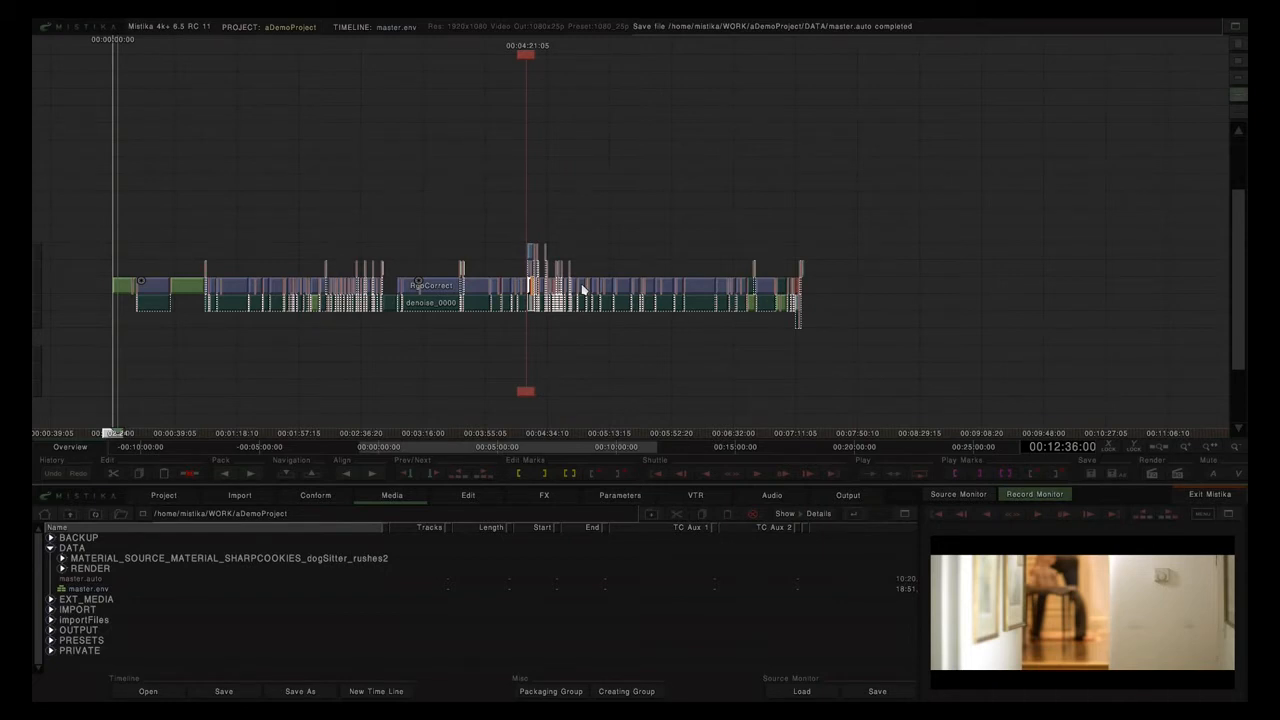
scroll(584, 290, up, 9)
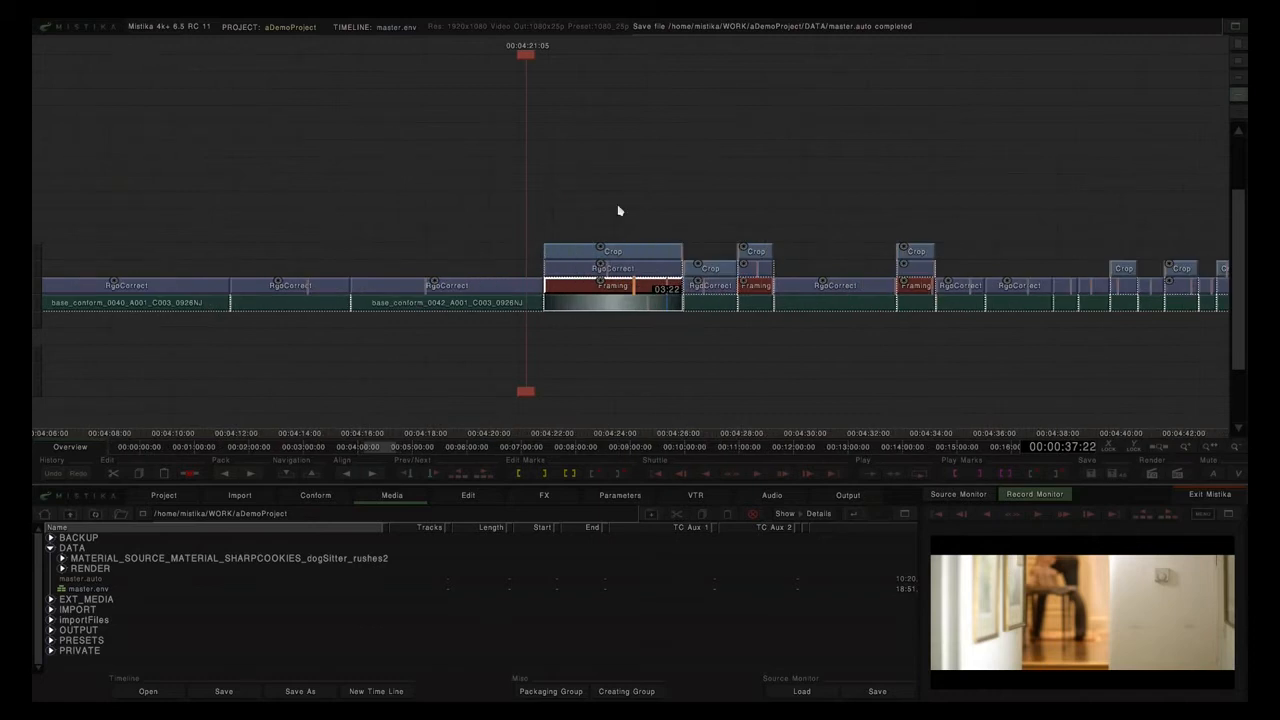
scroll(618, 211, down, 8)
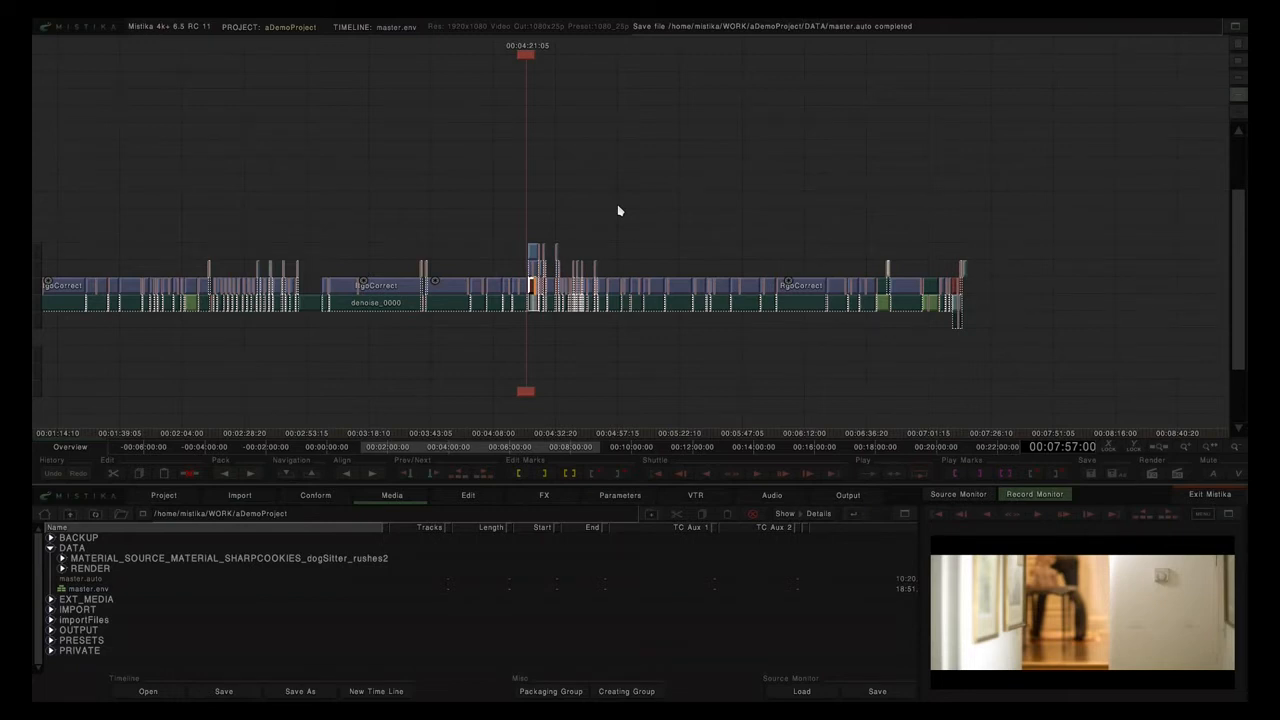
scroll(618, 211, down, 2)
scroll(618, 208, up, 2)
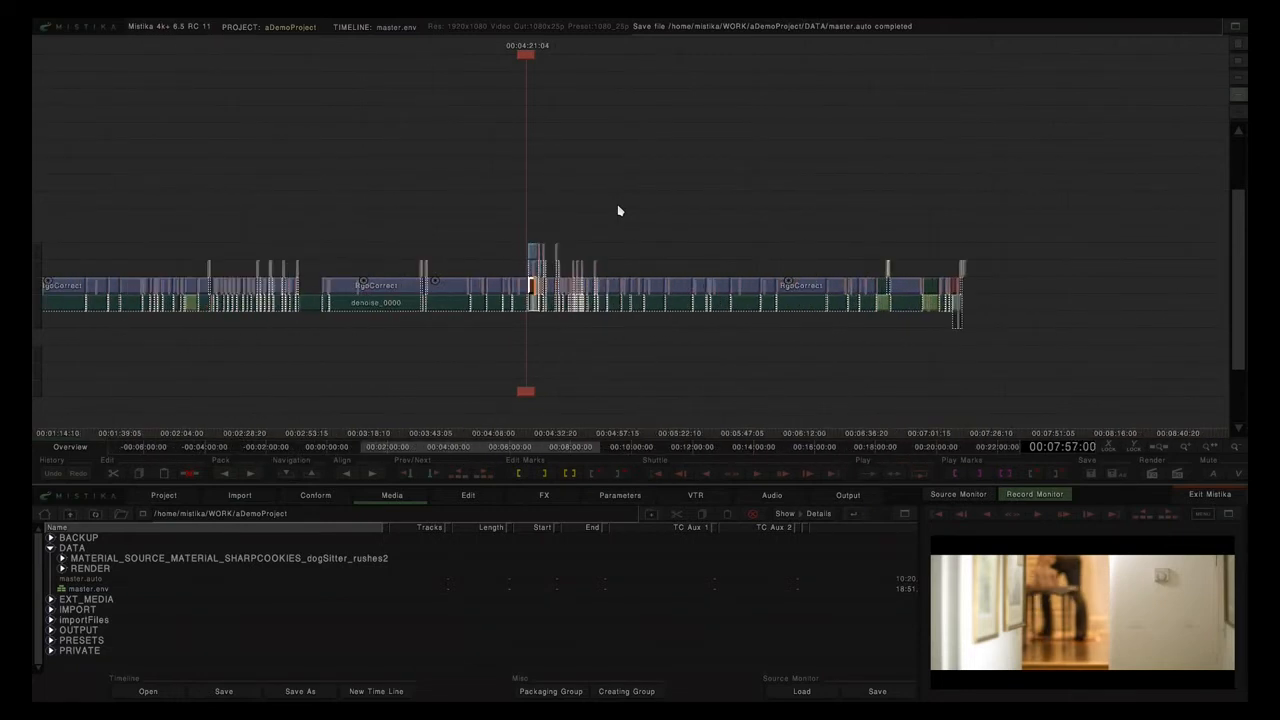
scroll(834, 180, up, 1)
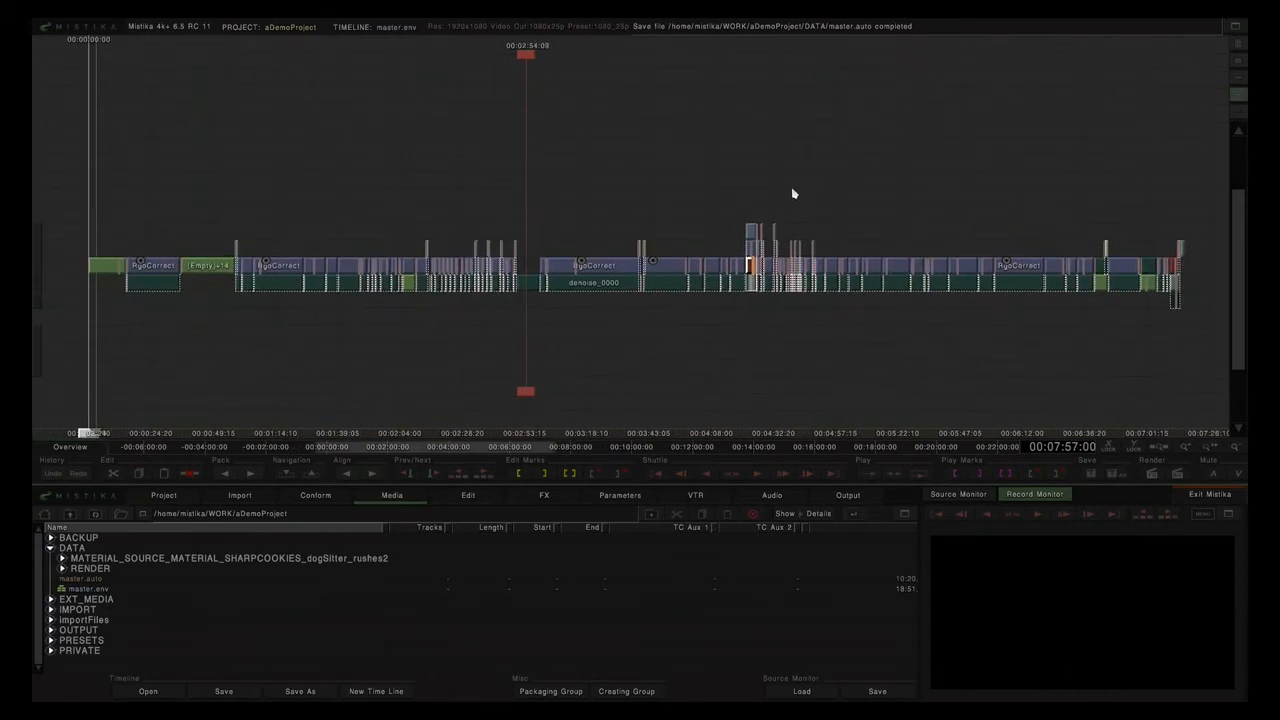
drag(797, 191, 756, 194)
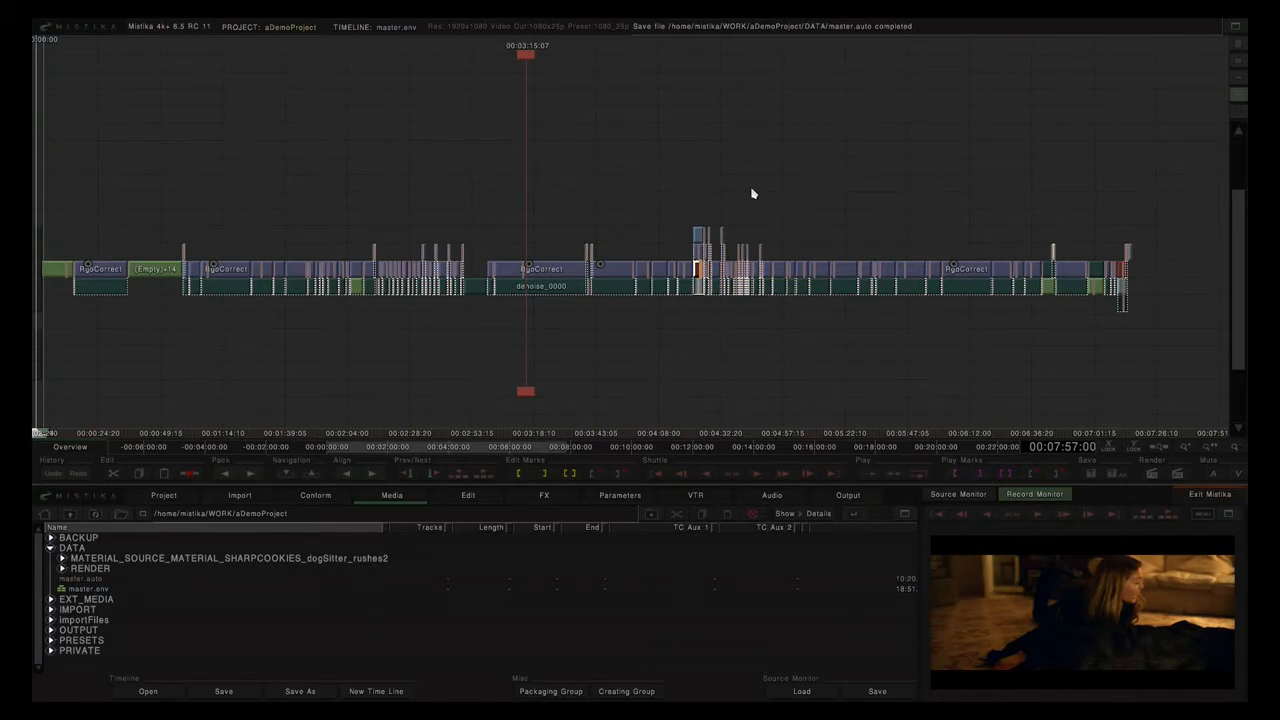
click(546, 289)
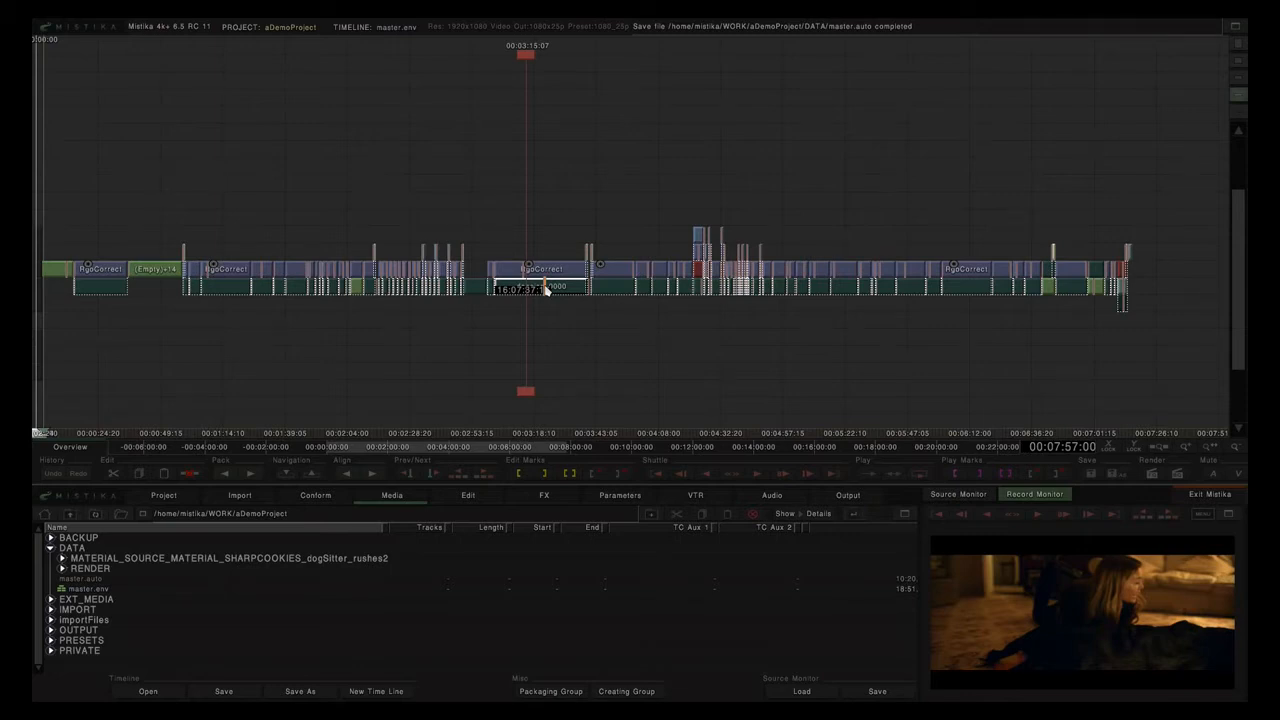
click(314, 495)
click(84, 533)
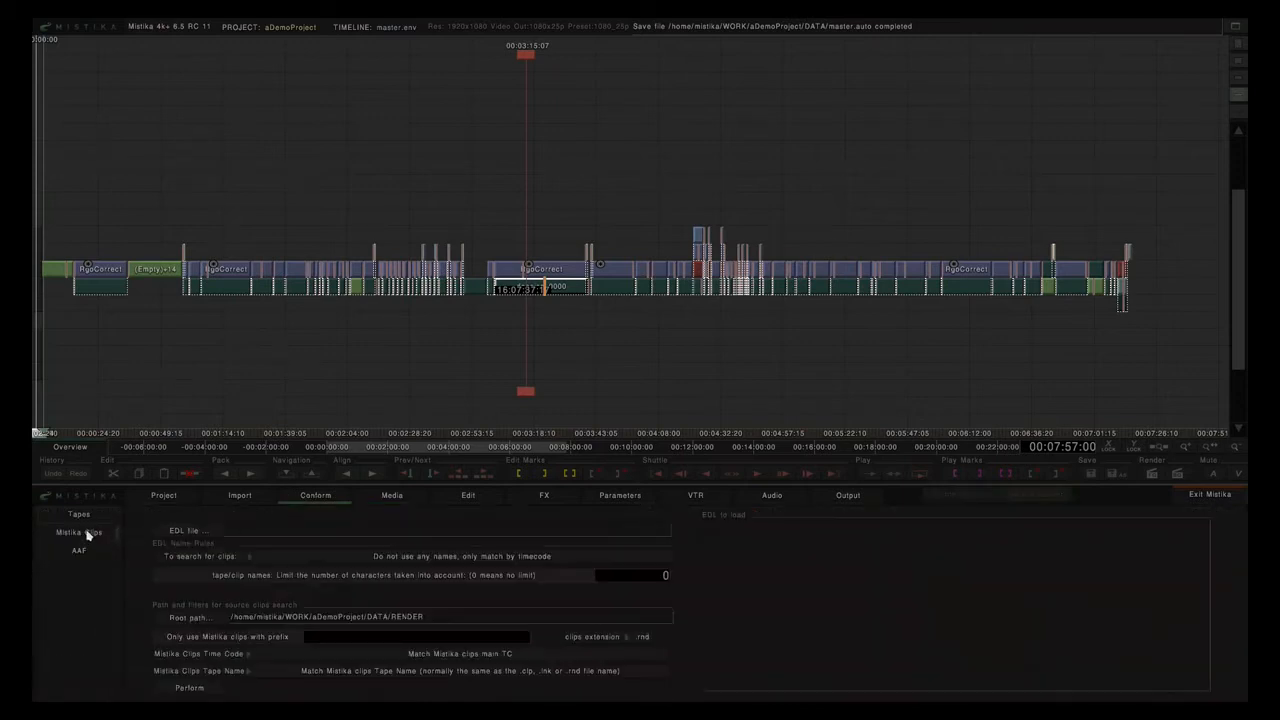
Set the clips extension to .rnd and select the Crop effect stack above Framing.
click(642, 637)
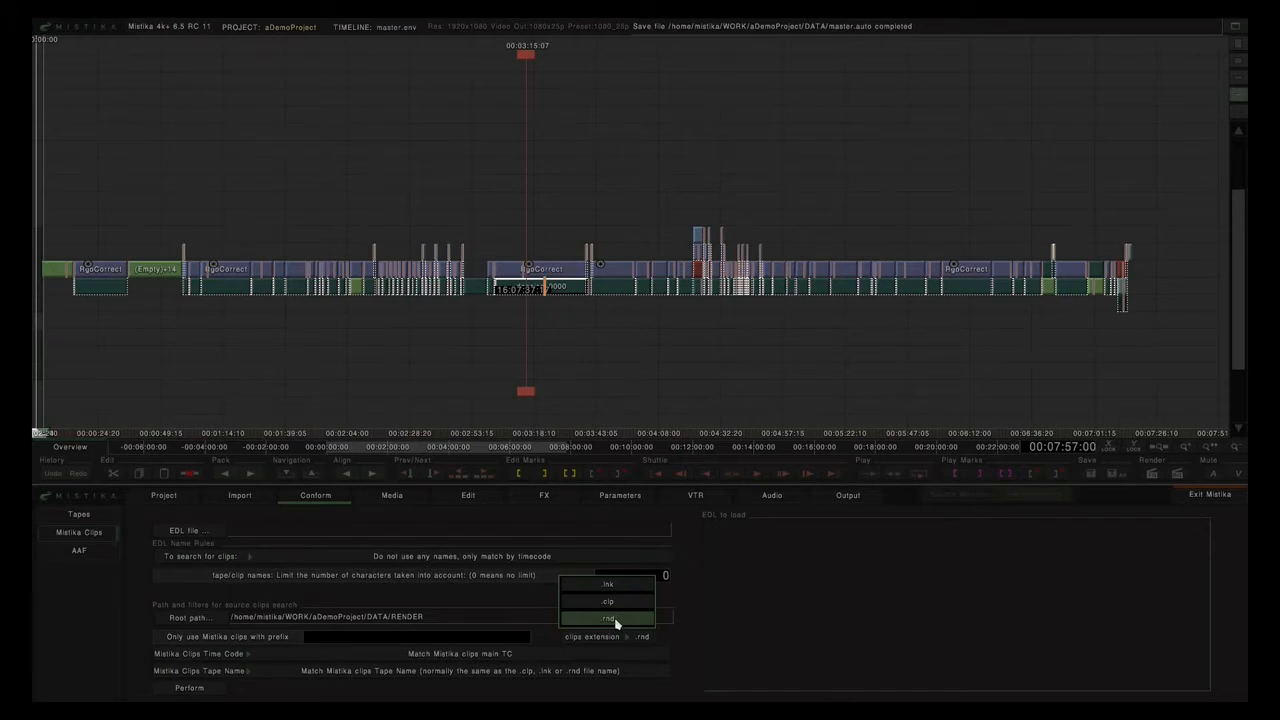
click(615, 620)
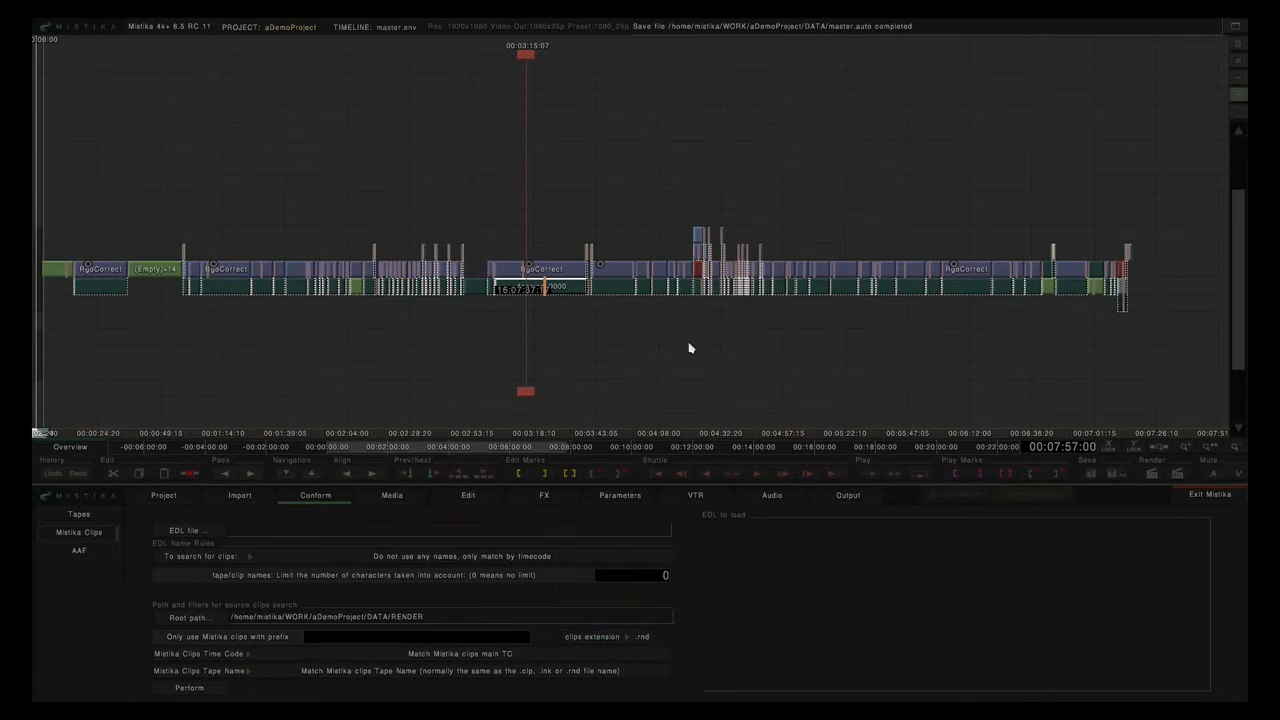
scroll(689, 346, up, 3)
drag(763, 233, 414, 234)
scroll(671, 194, up, 8)
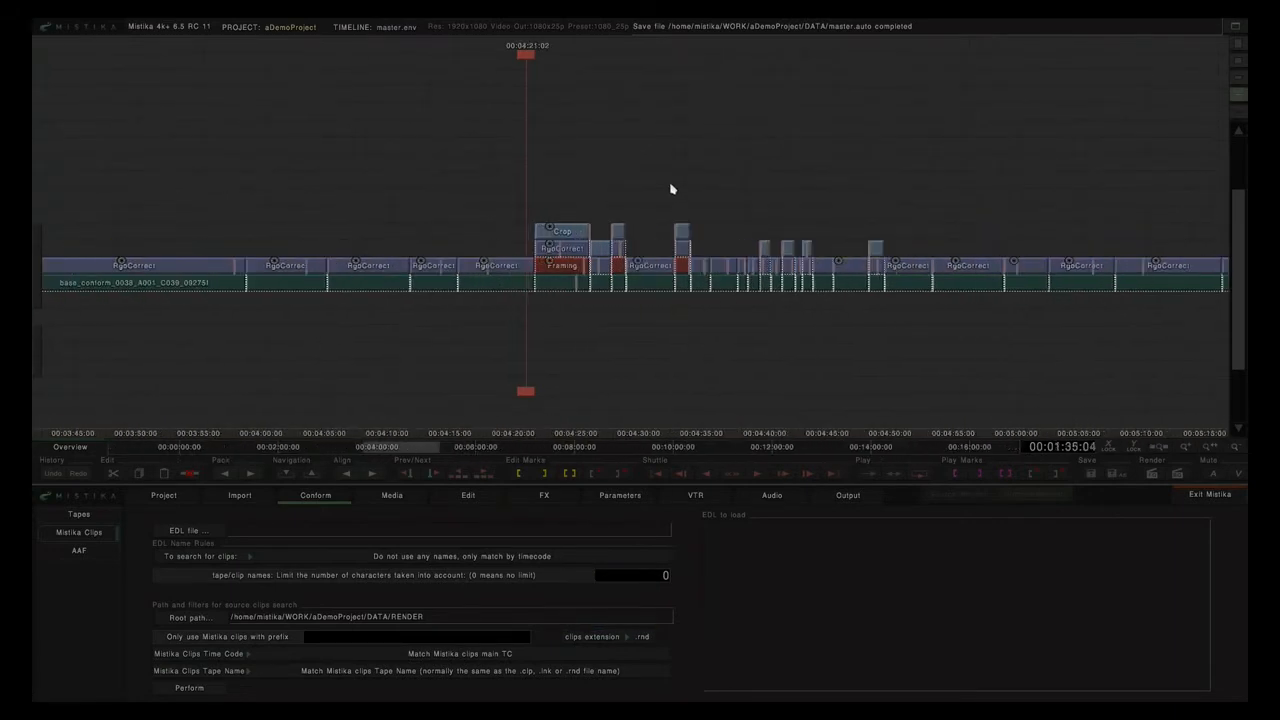
drag(668, 191, 600, 211)
click(592, 237)
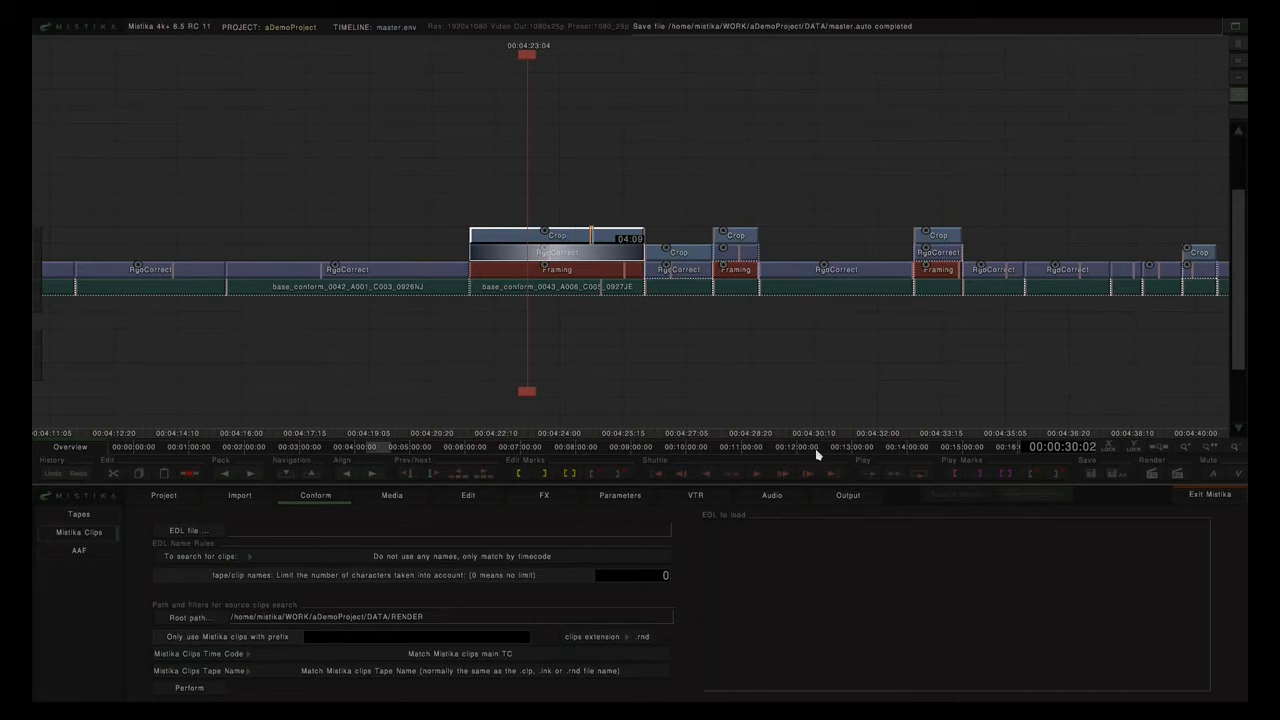
Foreground-render the Crop stack as myClip and drag the result above the effect layers.
click(850, 496)
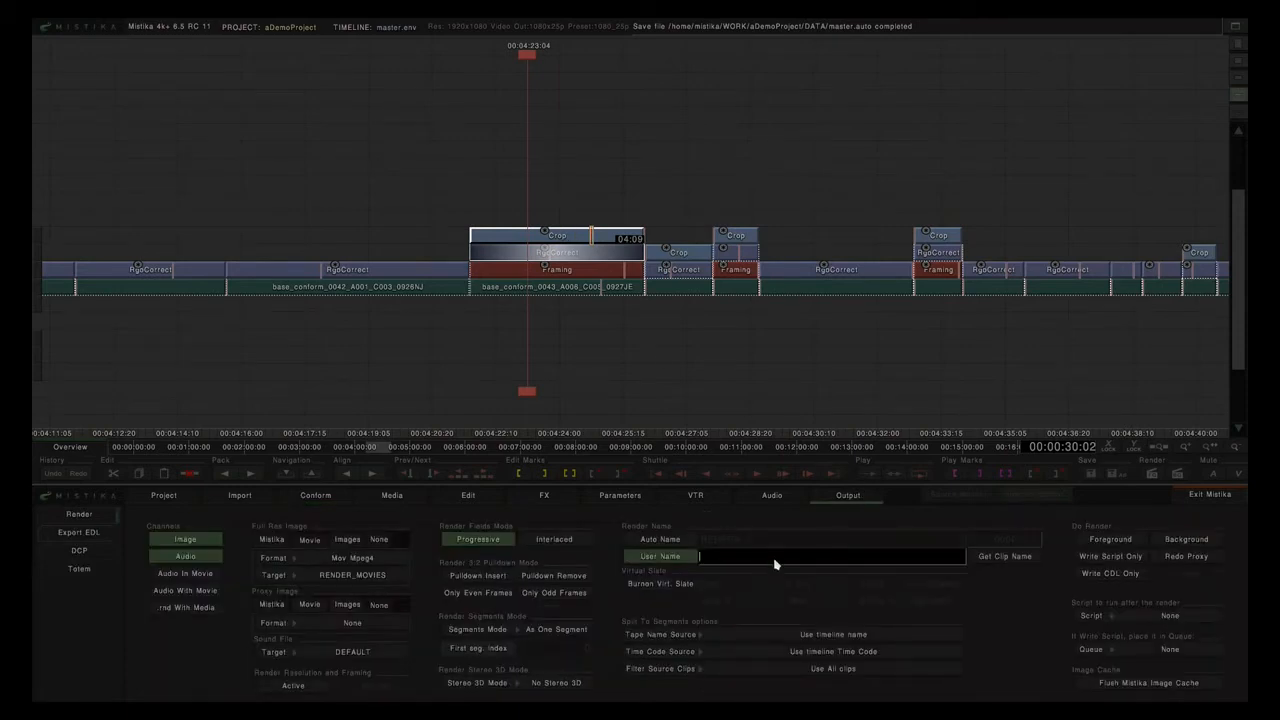
text(myClip)
click(1095, 540)
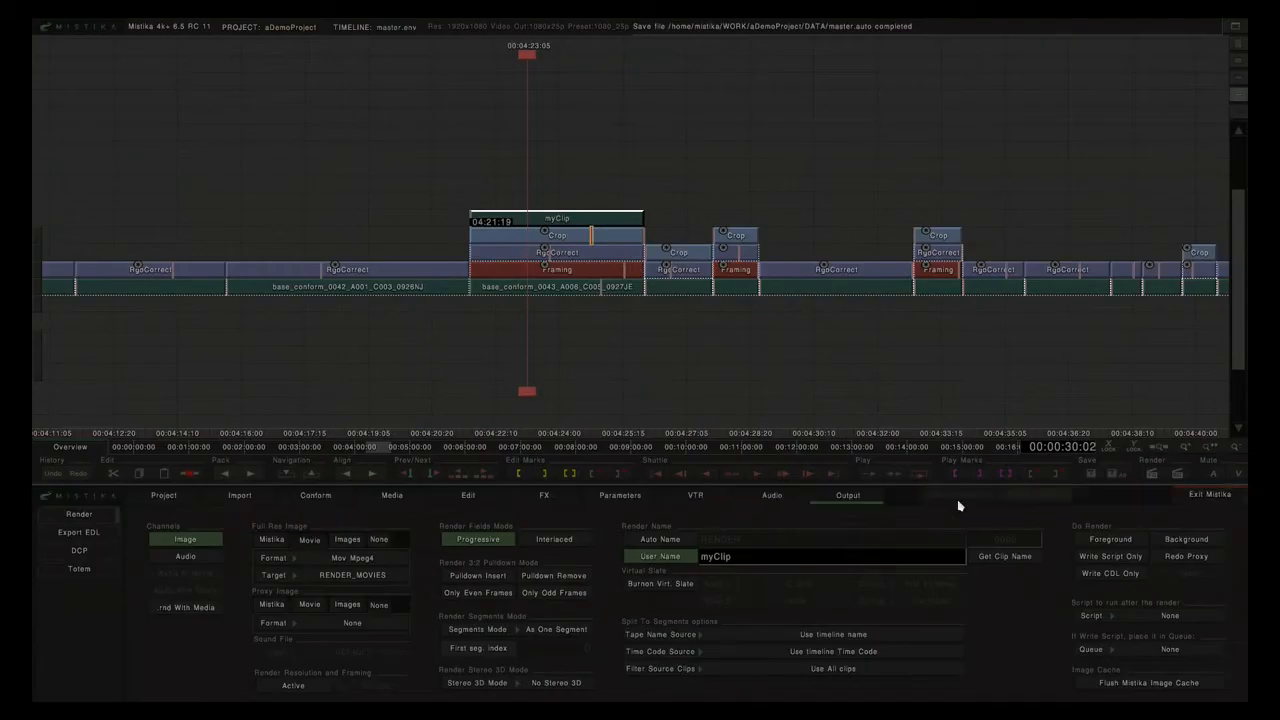
drag(555, 219, 557, 202)
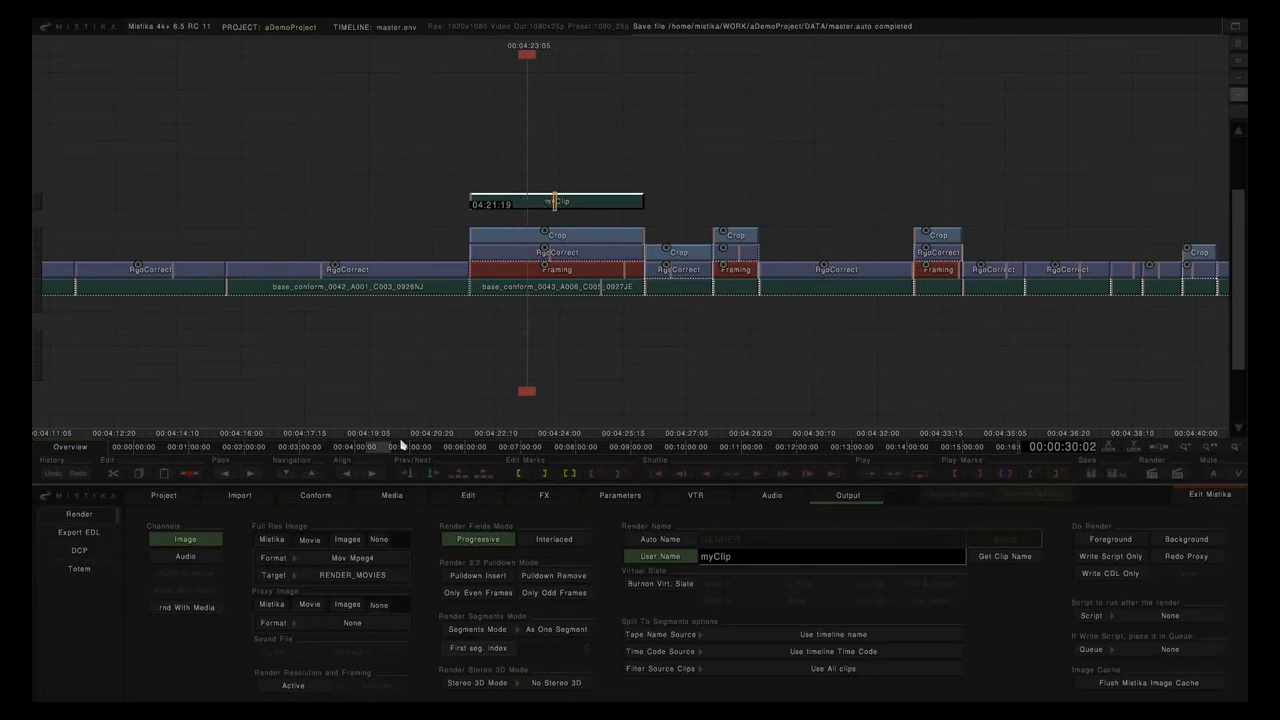
Insert myClip.rnd from the RENDER/myClip folder on the track above the rendered myClip.
click(405, 497)
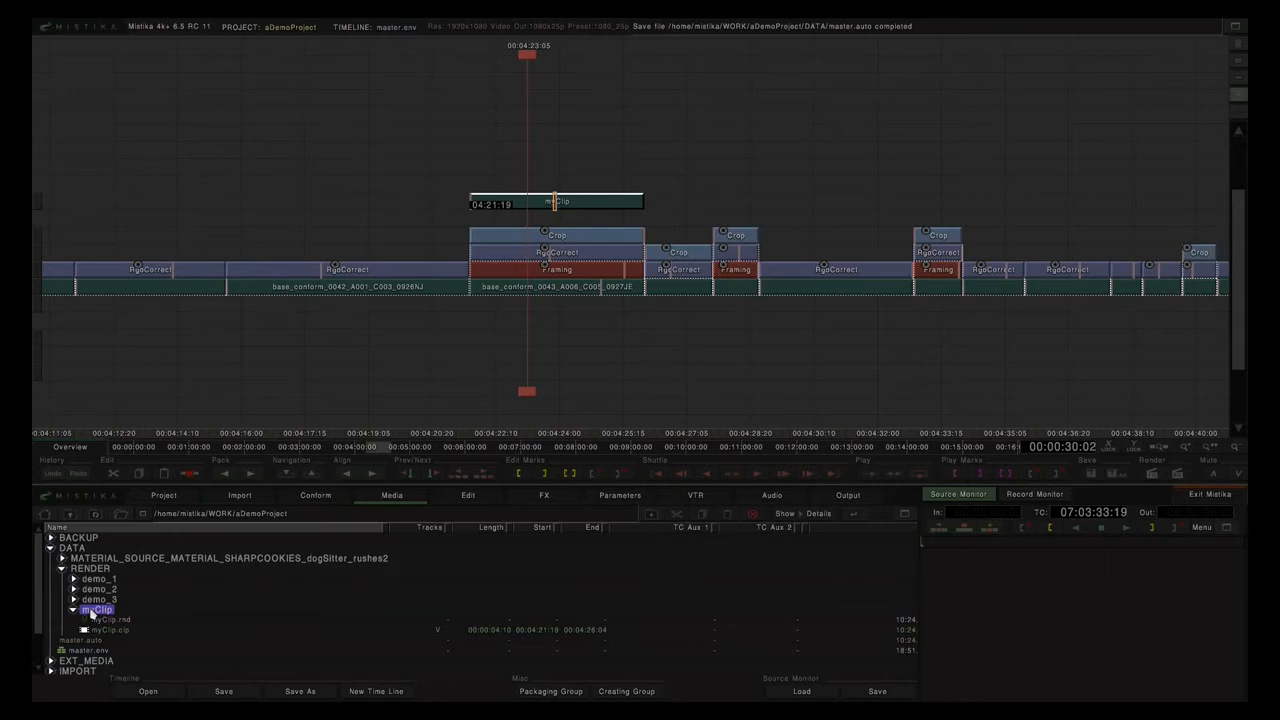
click(112, 622)
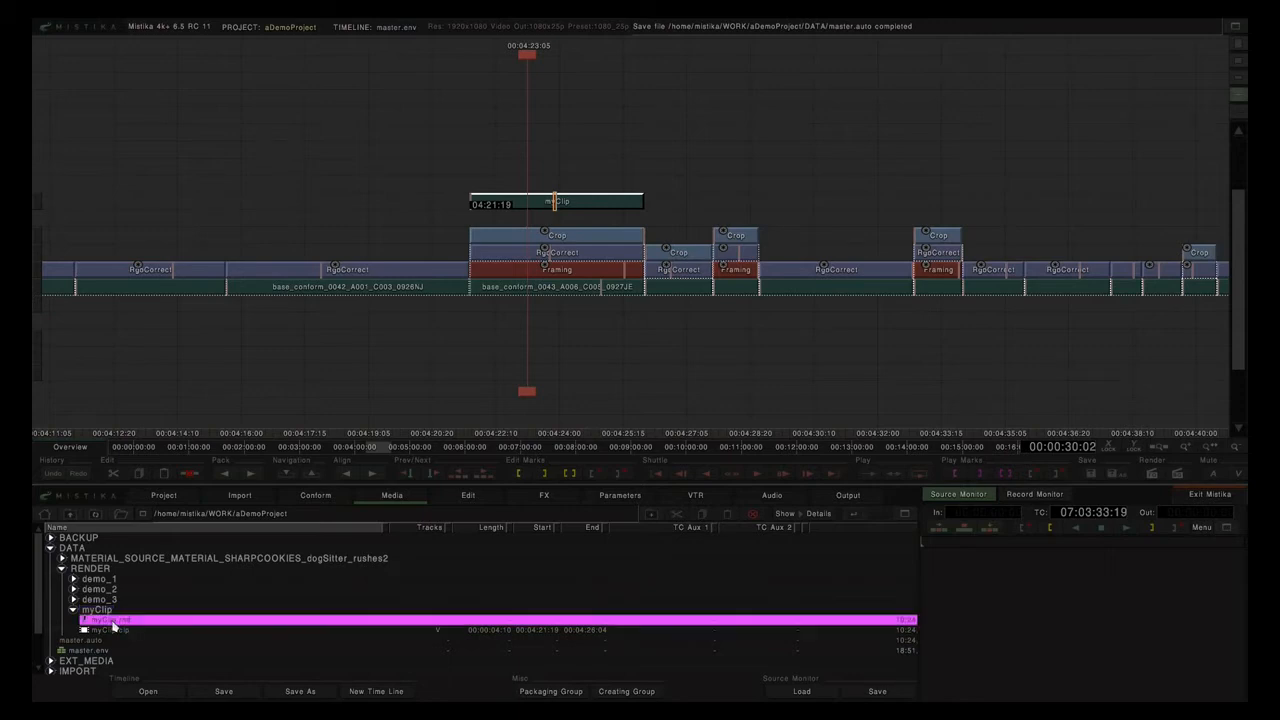
click(116, 634)
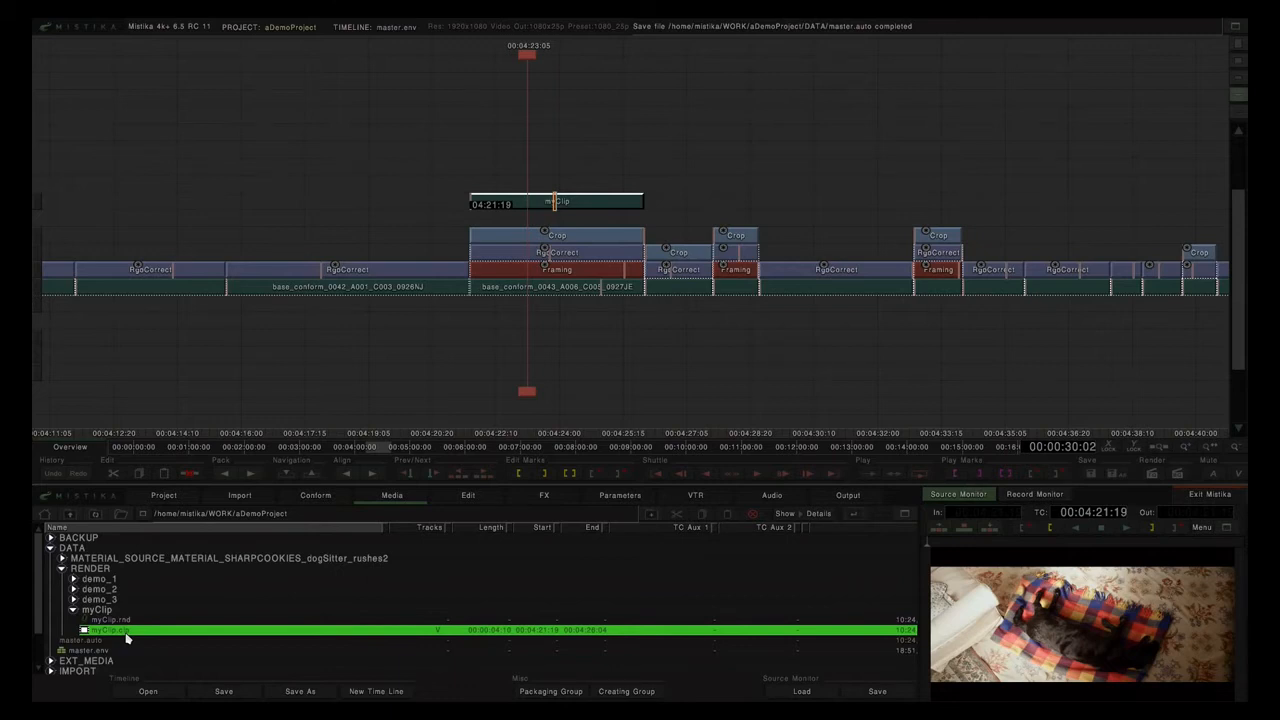
click(558, 150)
click(133, 633)
click(133, 636)
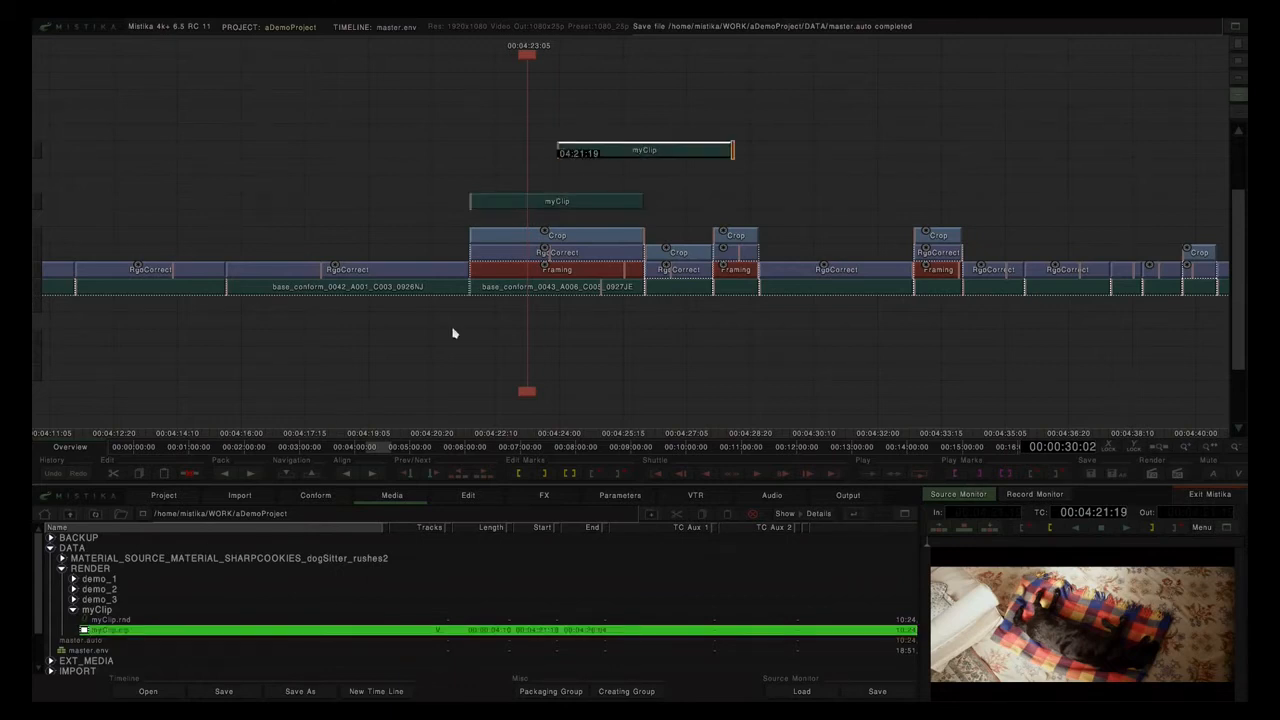
click(618, 154)
click(115, 621)
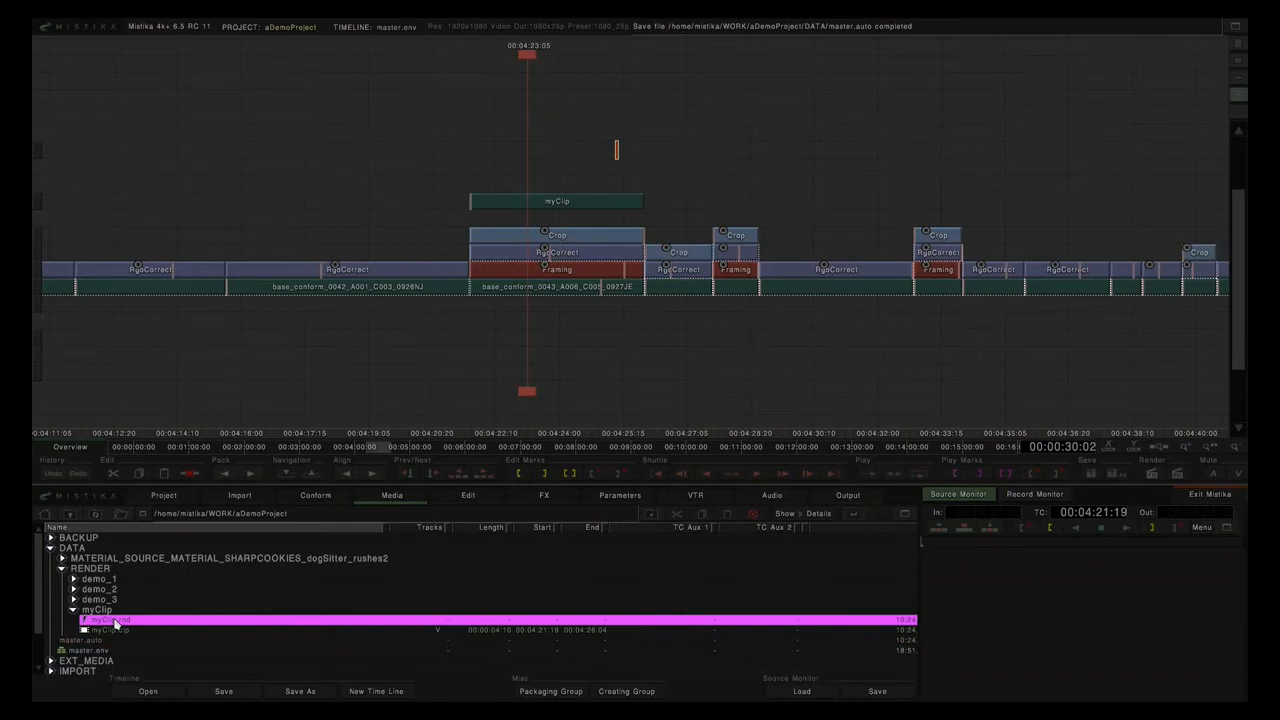
click(115, 621)
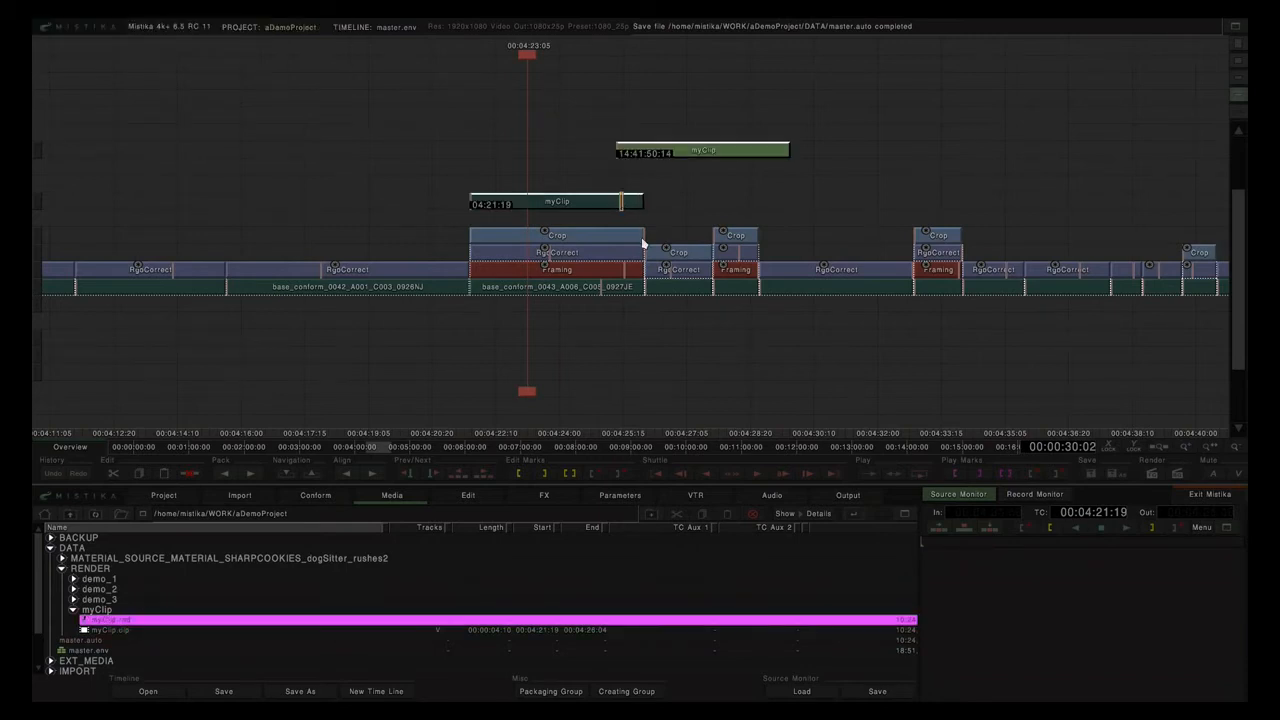
Snap the green myClip to the lower myClip's timecode and check both clips' alignment.
key(ctrl+Left)
click(561, 87)
click(634, 201)
click(578, 152)
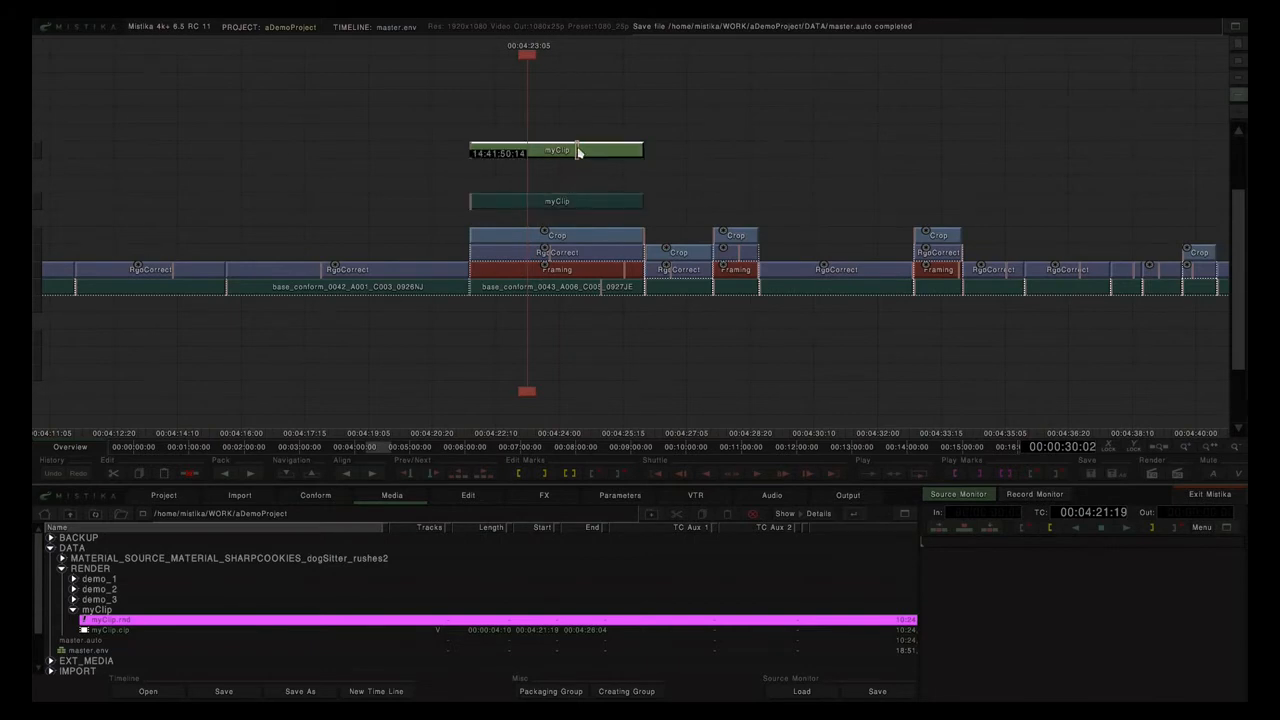
double_click(578, 152)
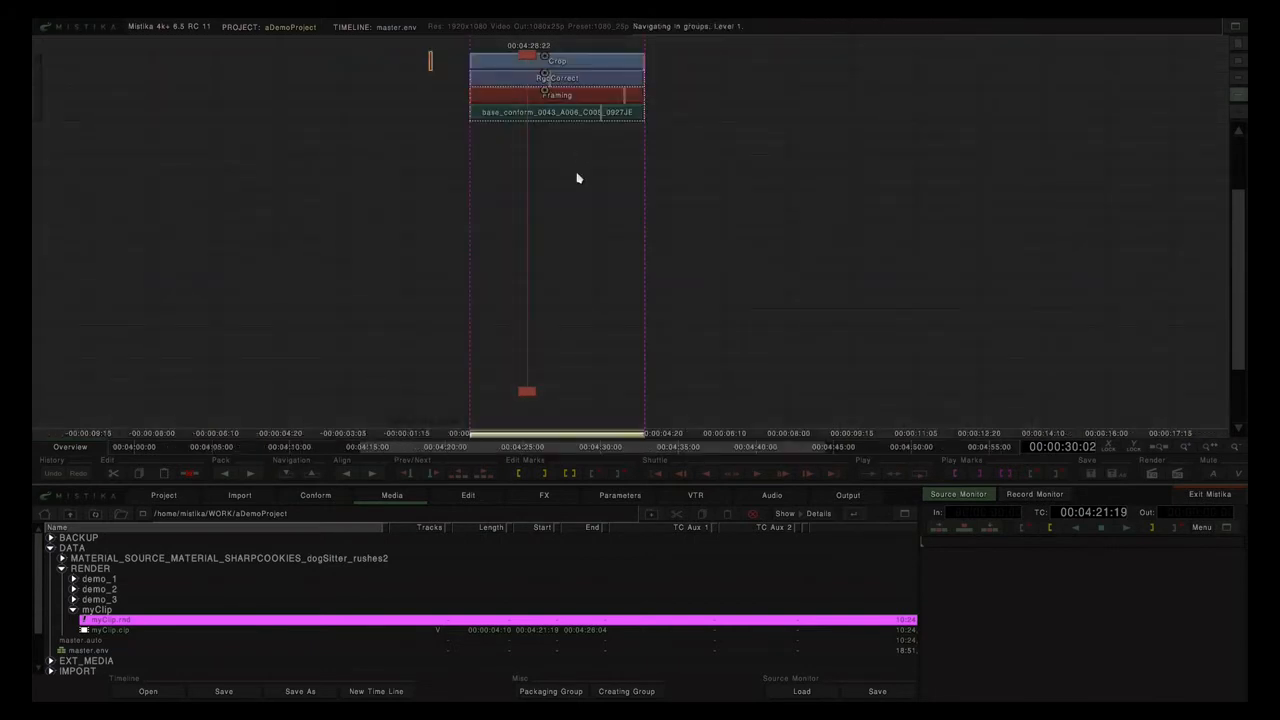
click(565, 112)
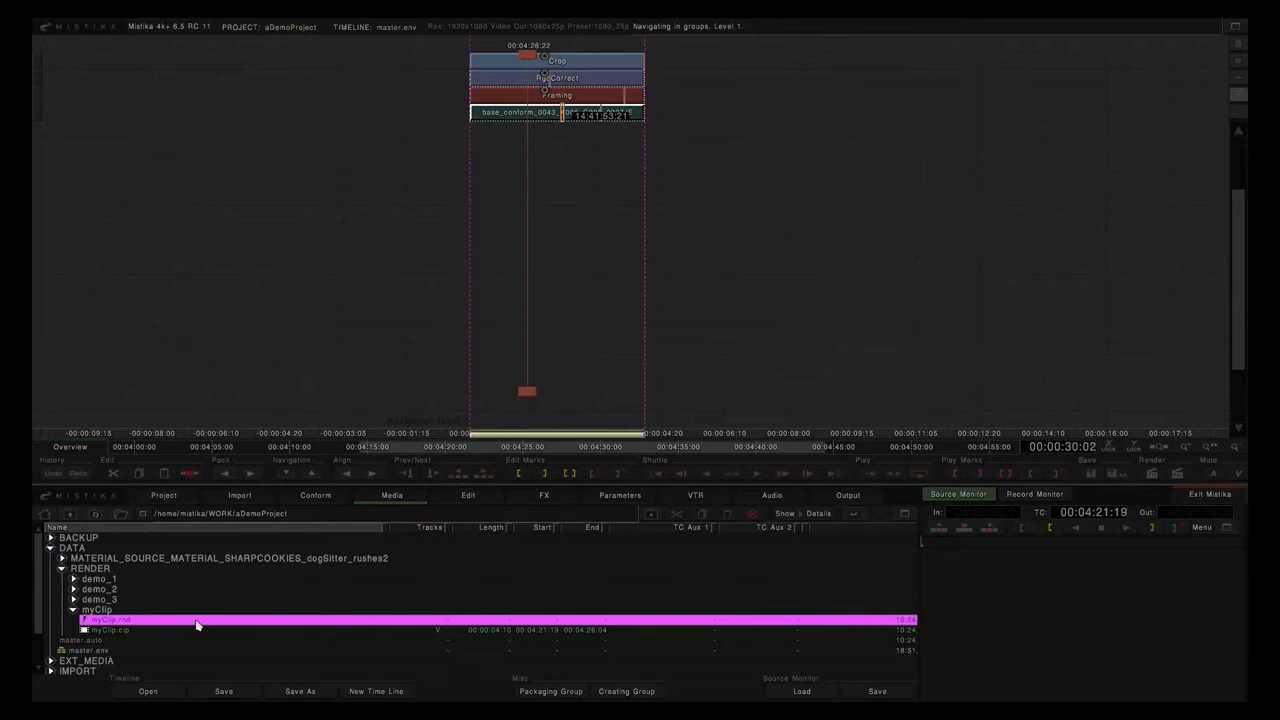
click(554, 116)
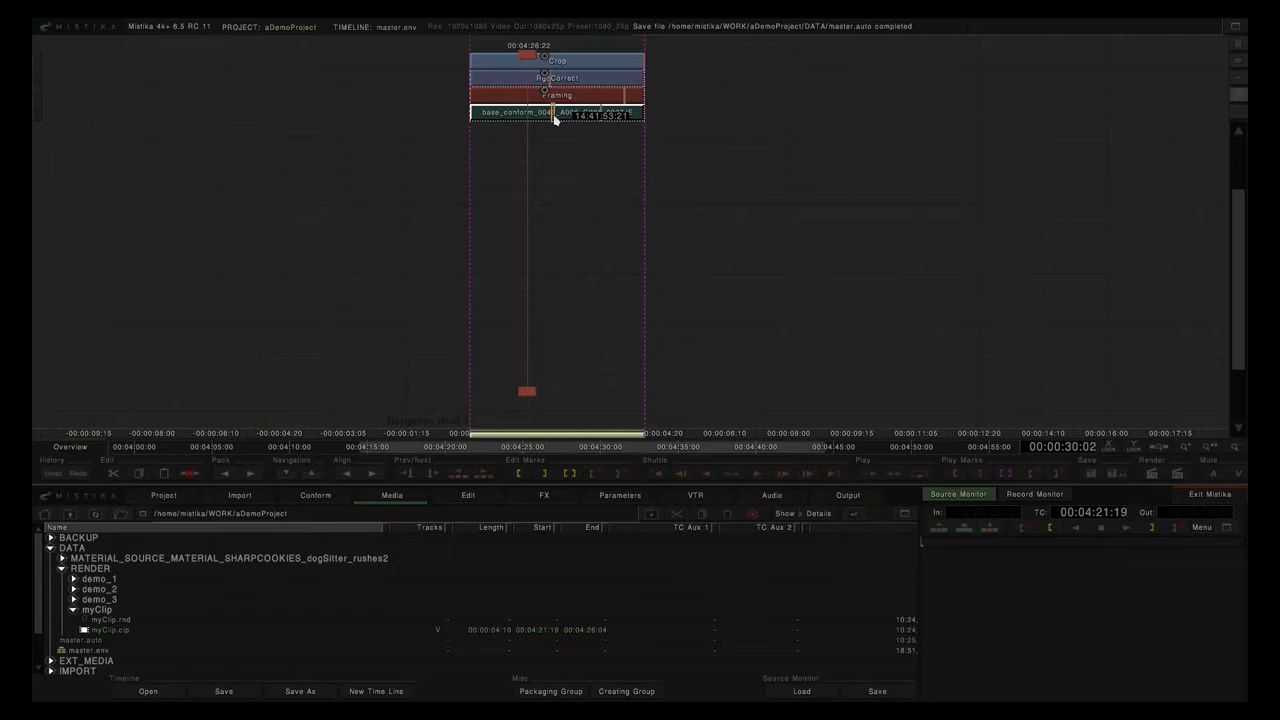
click(561, 97)
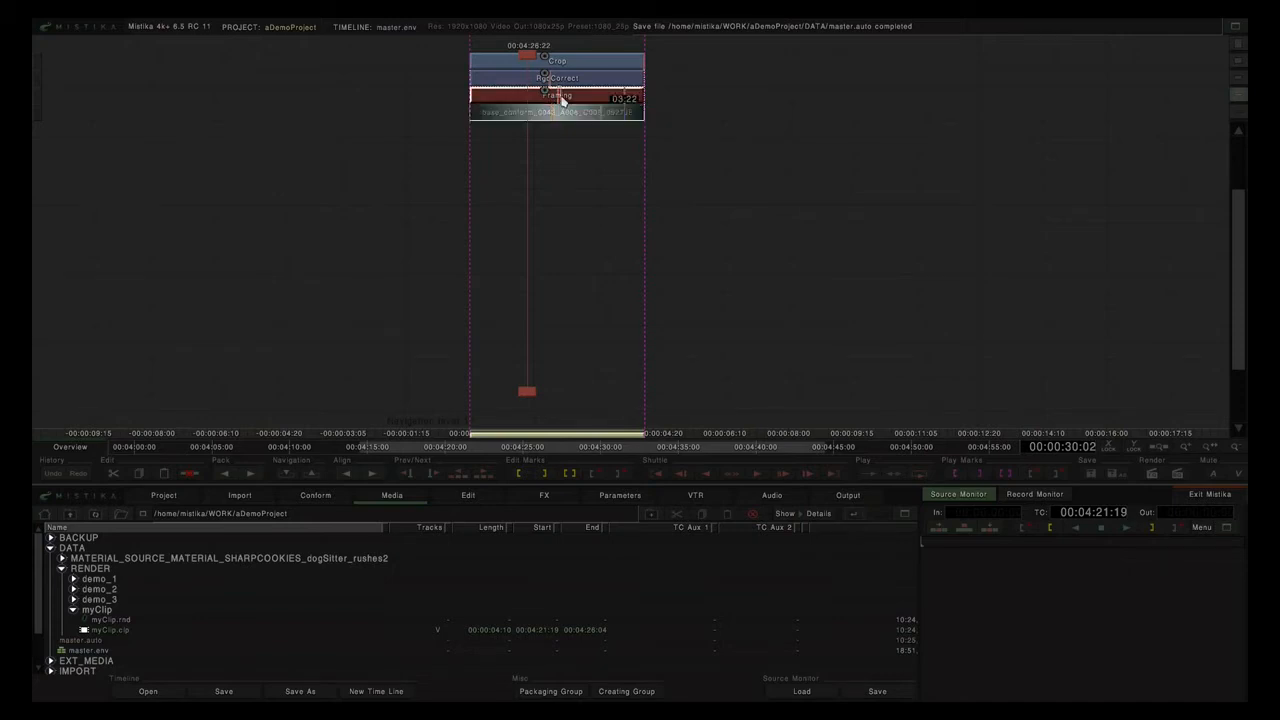
click(579, 63)
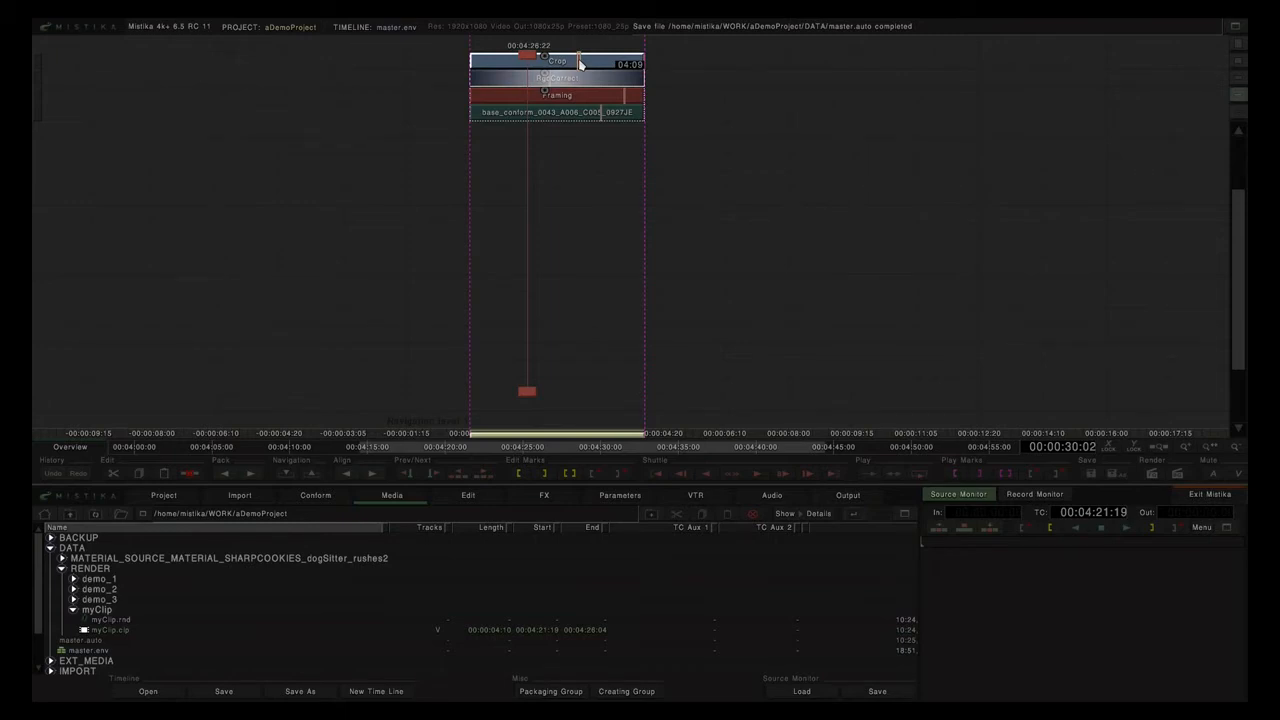
key(Page_Up)
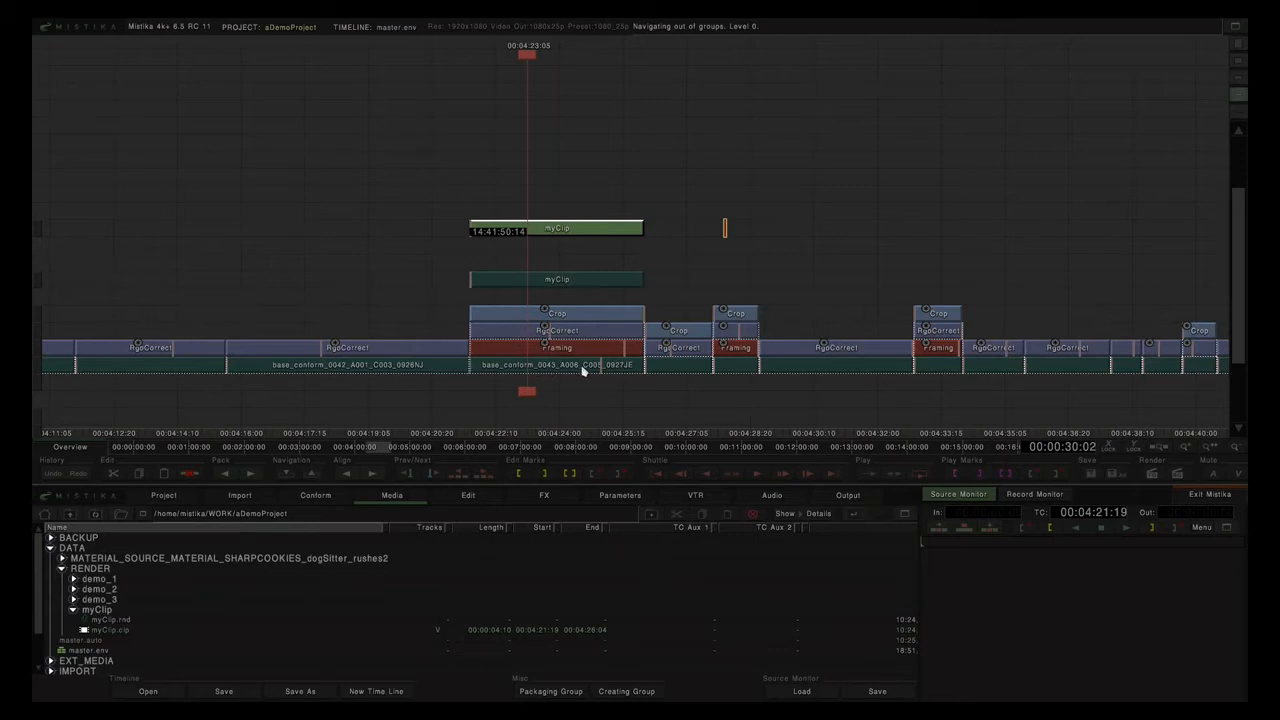
double_click(570, 230)
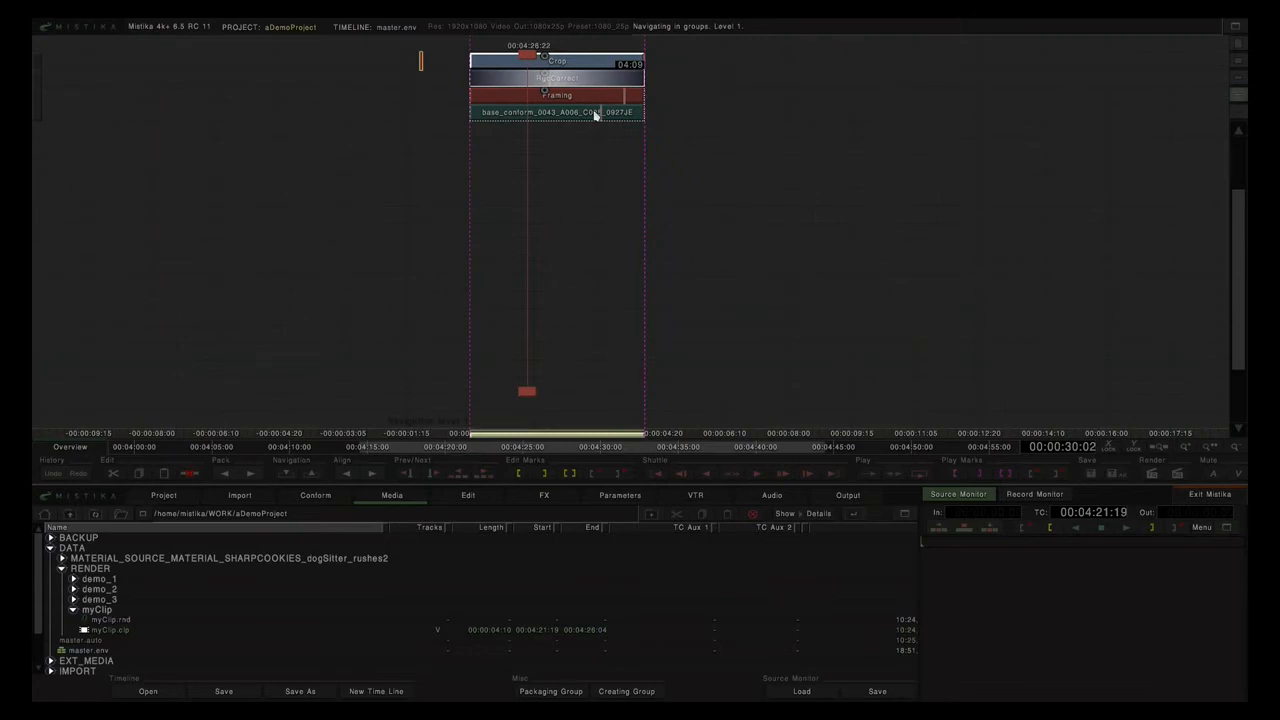
click(594, 112)
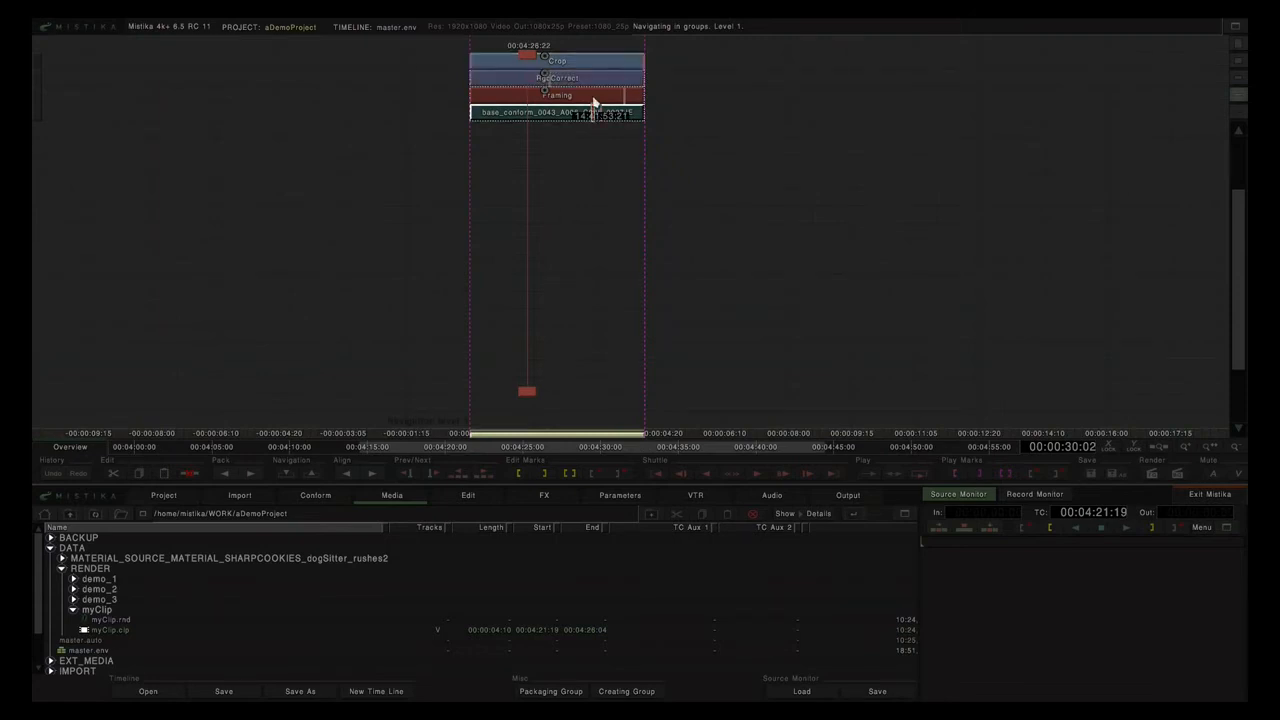
click(594, 96)
click(600, 63)
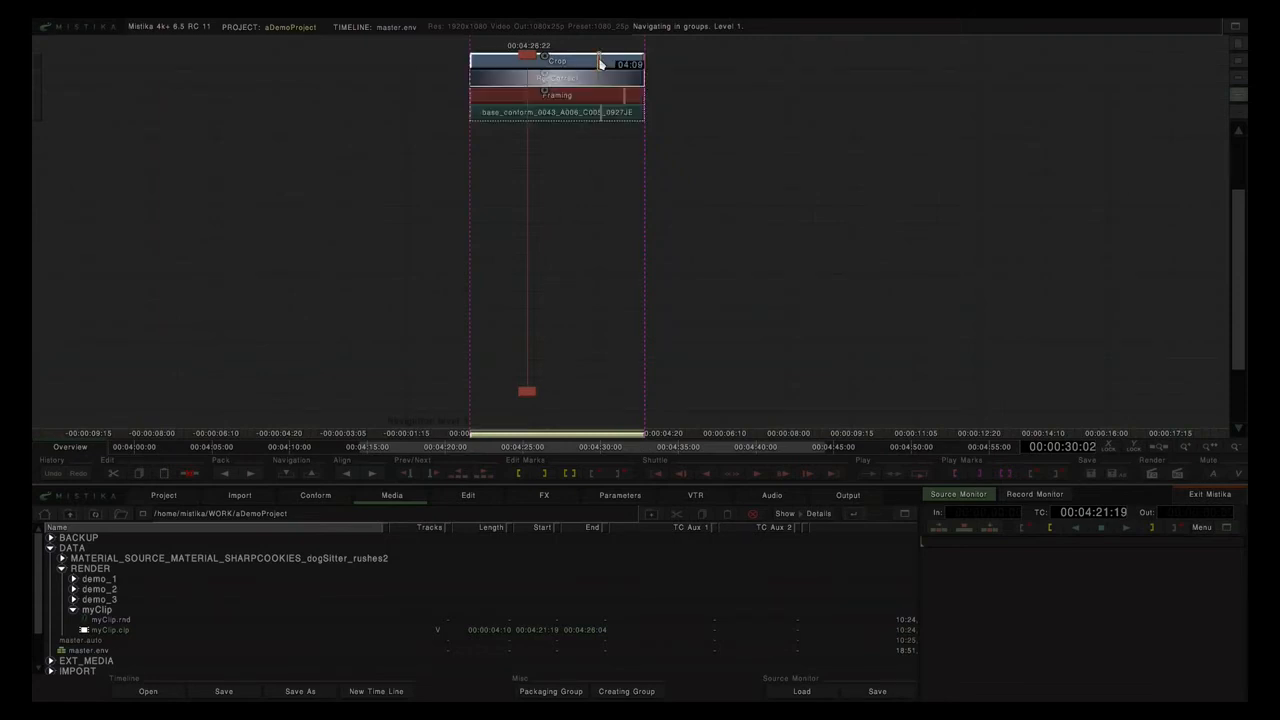
key(Page_Up)
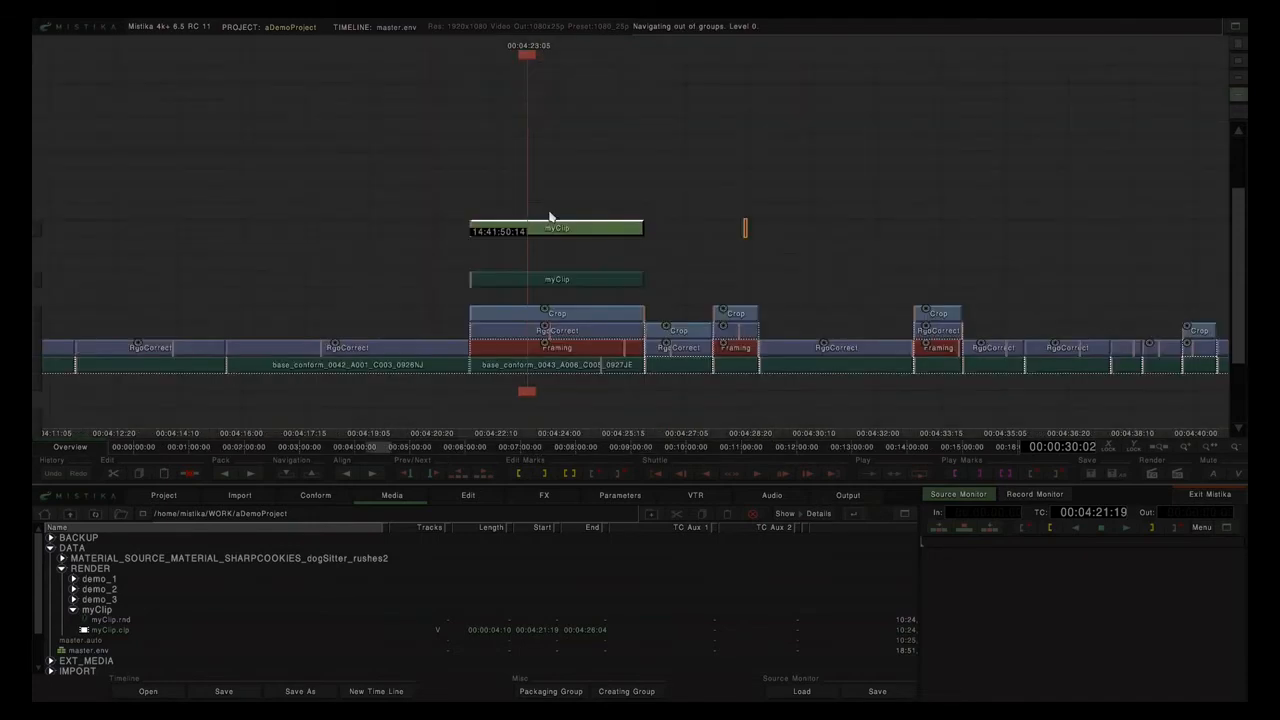
Marquee-select both myClip clips, delete them, and zoom the timeline out.
drag(557, 165, 634, 290)
key(Delete)
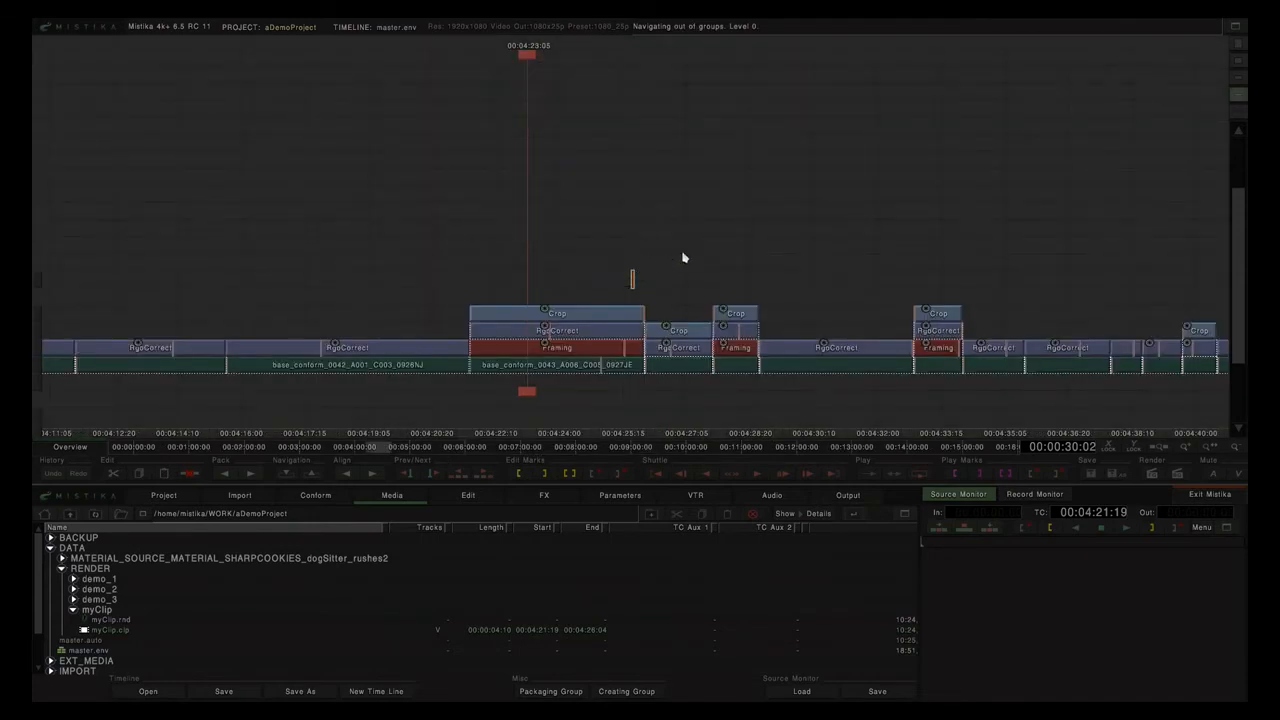
scroll(687, 256, down, 8)
scroll(698, 247, down, 5)
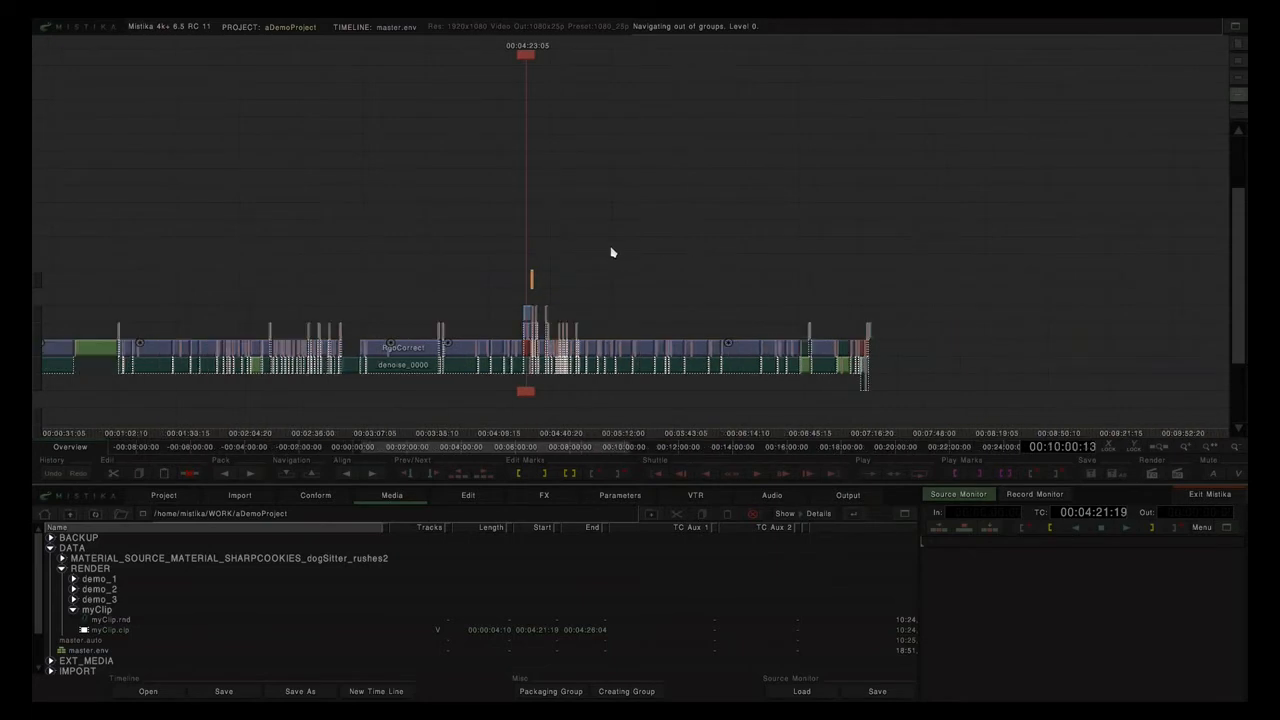
scroll(592, 230, up, 3)
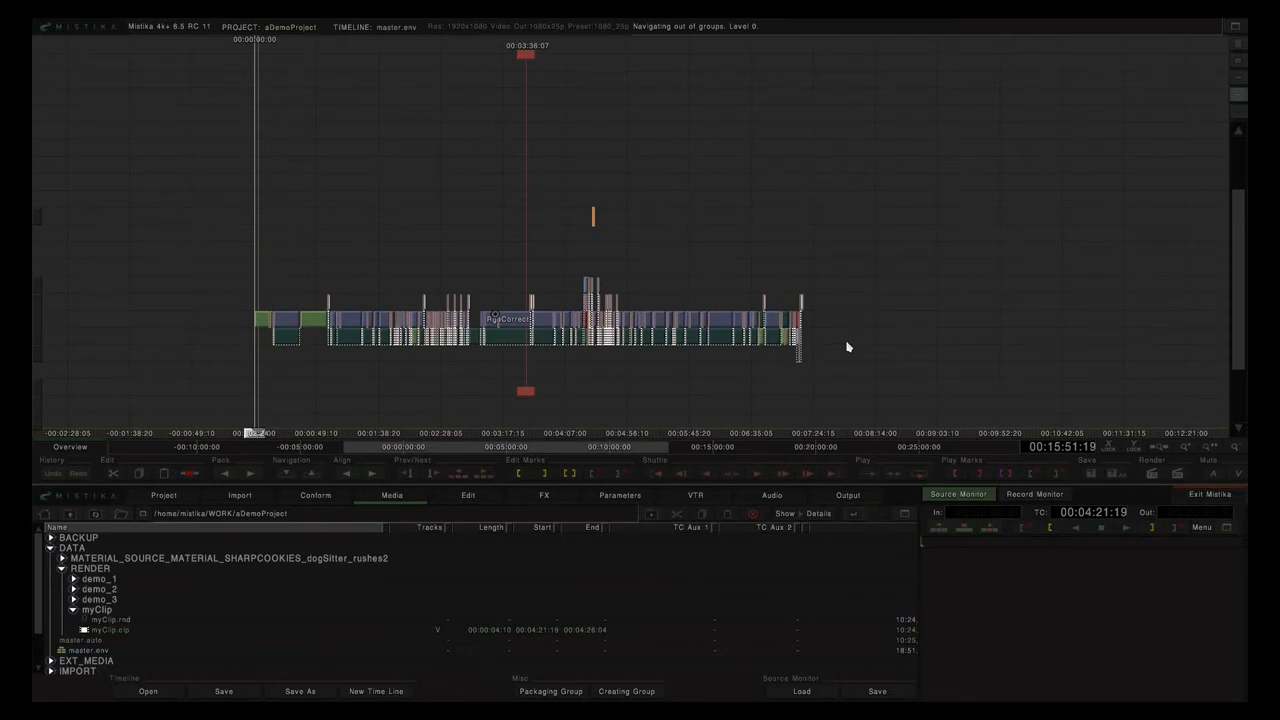
Zoom out across the master edit and drag a rectangle selecting all its clips.
click(487, 340)
drag(531, 343, 567, 342)
scroll(518, 241, up, 7)
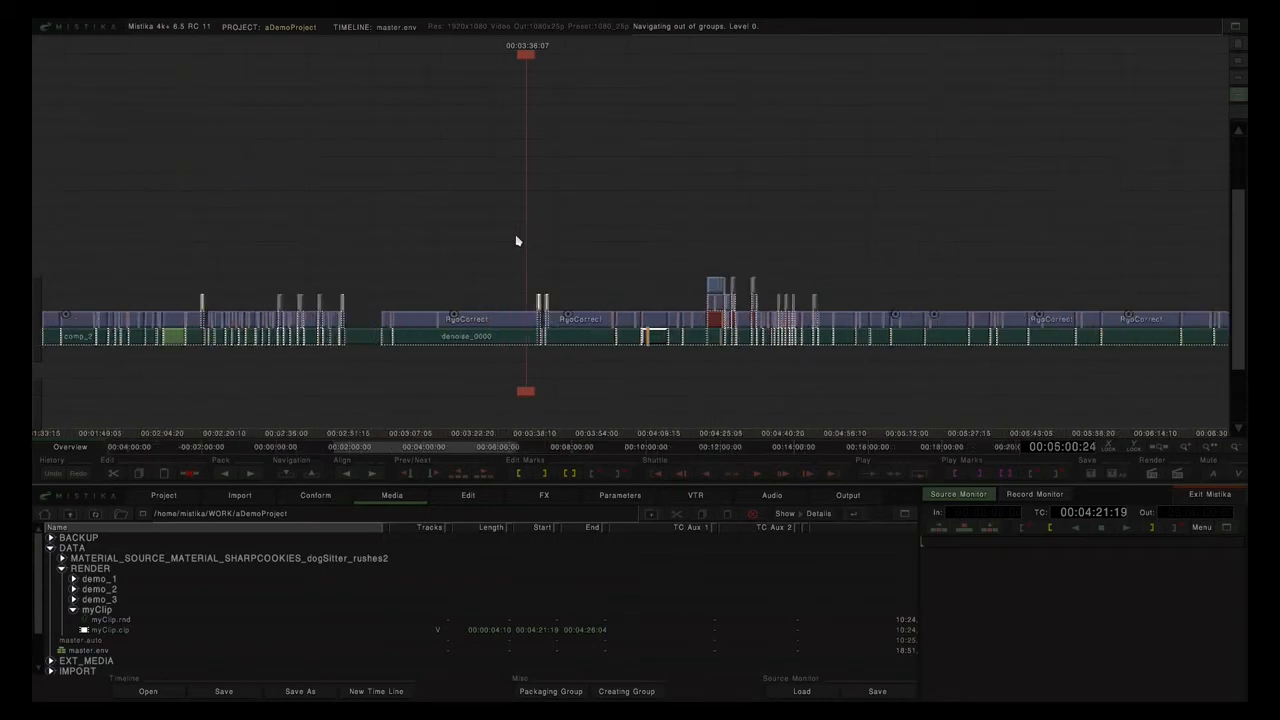
click(658, 345)
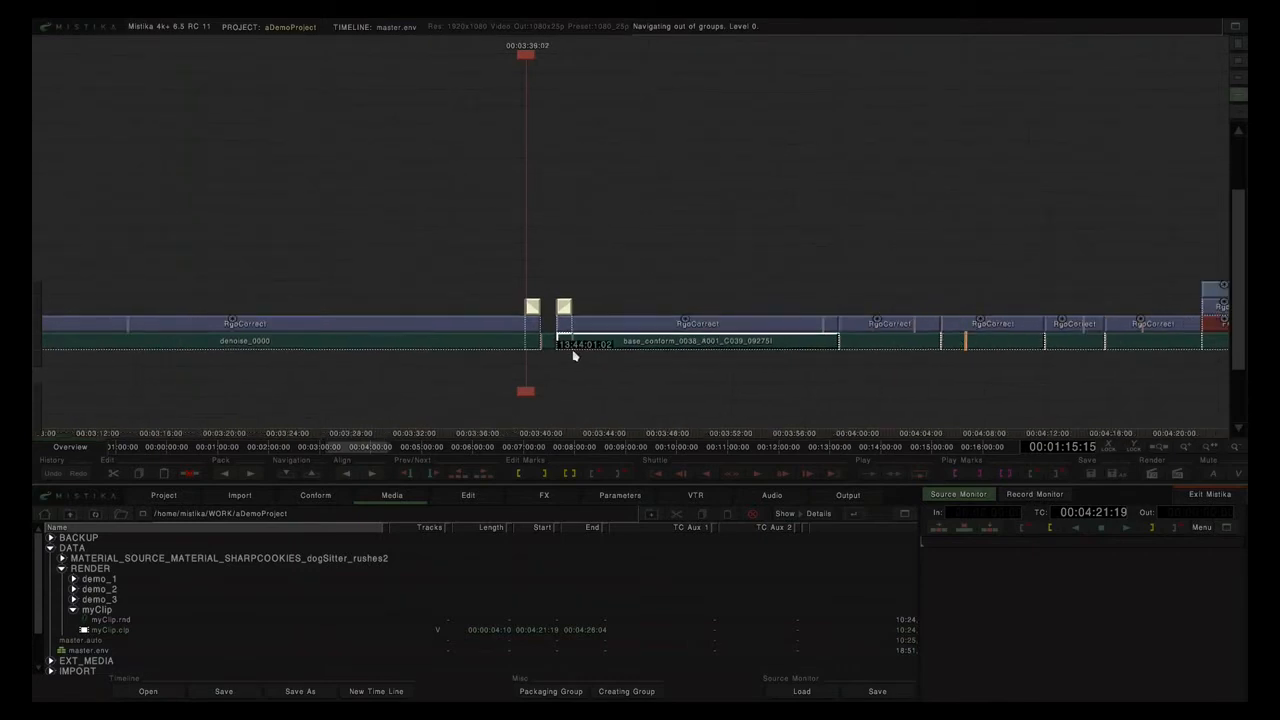
scroll(640, 240, down, 7)
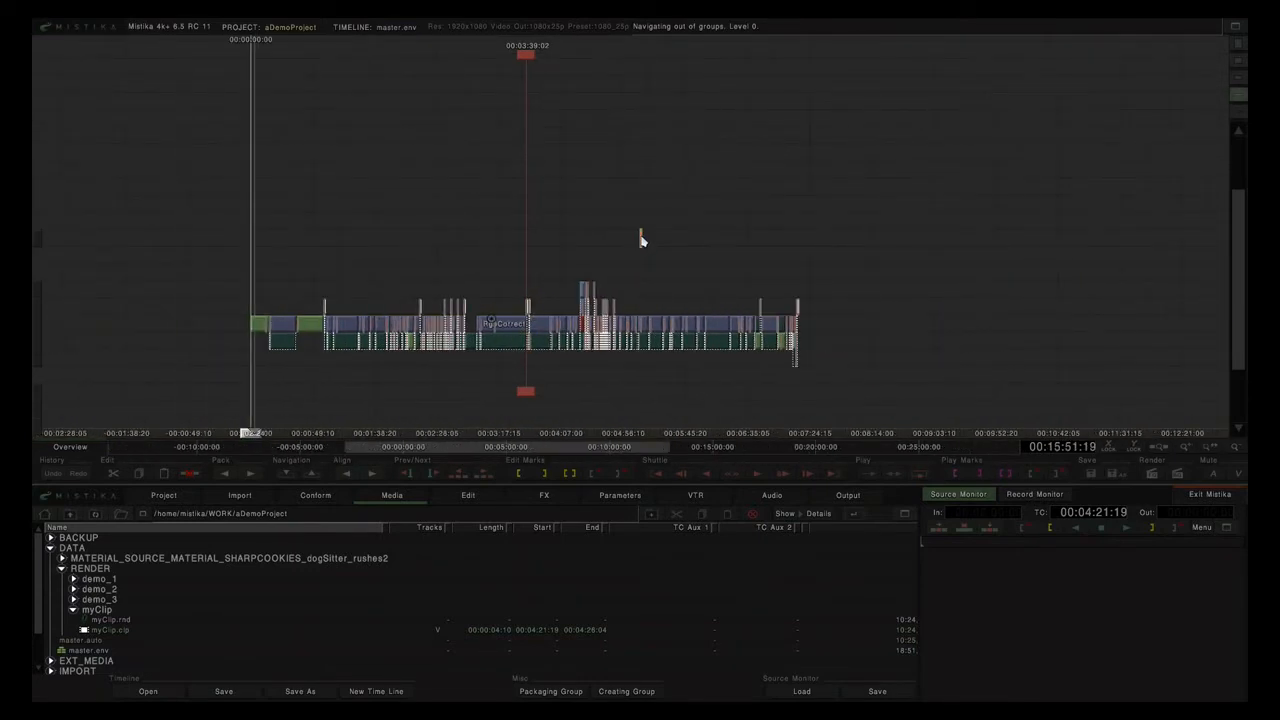
scroll(641, 240, up, 2)
scroll(643, 241, up, 1)
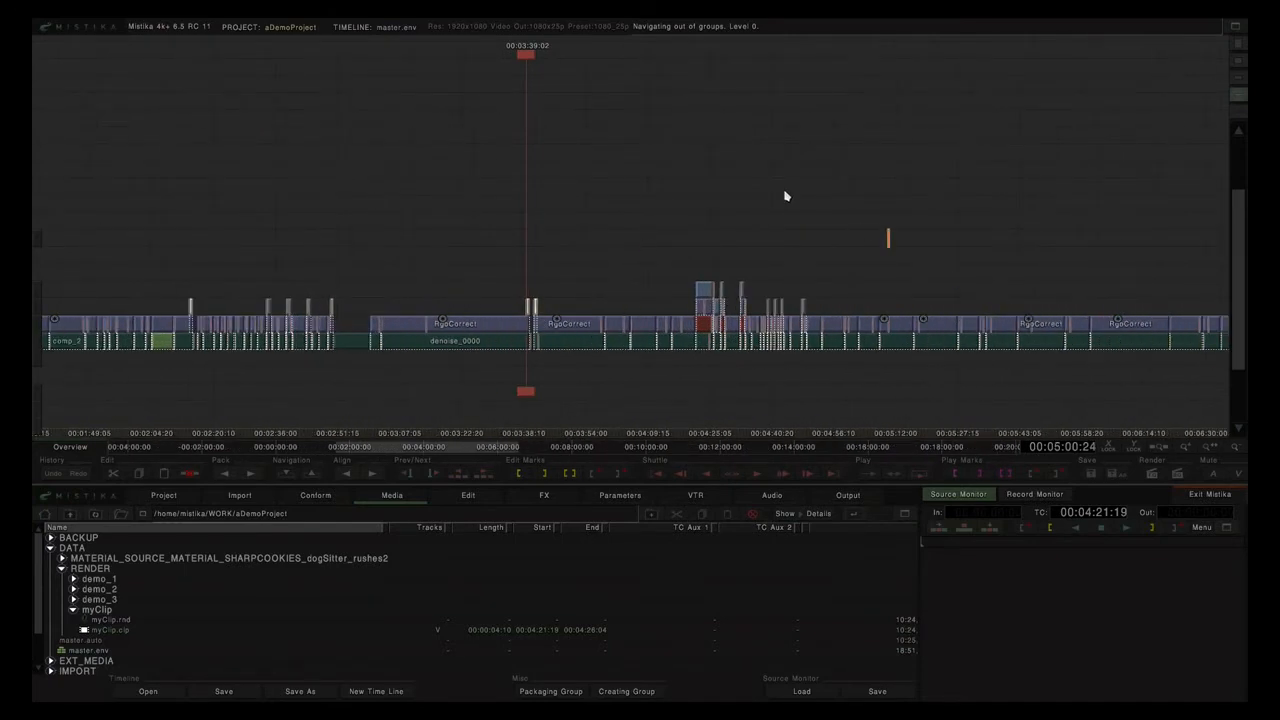
scroll(790, 212, down, 2)
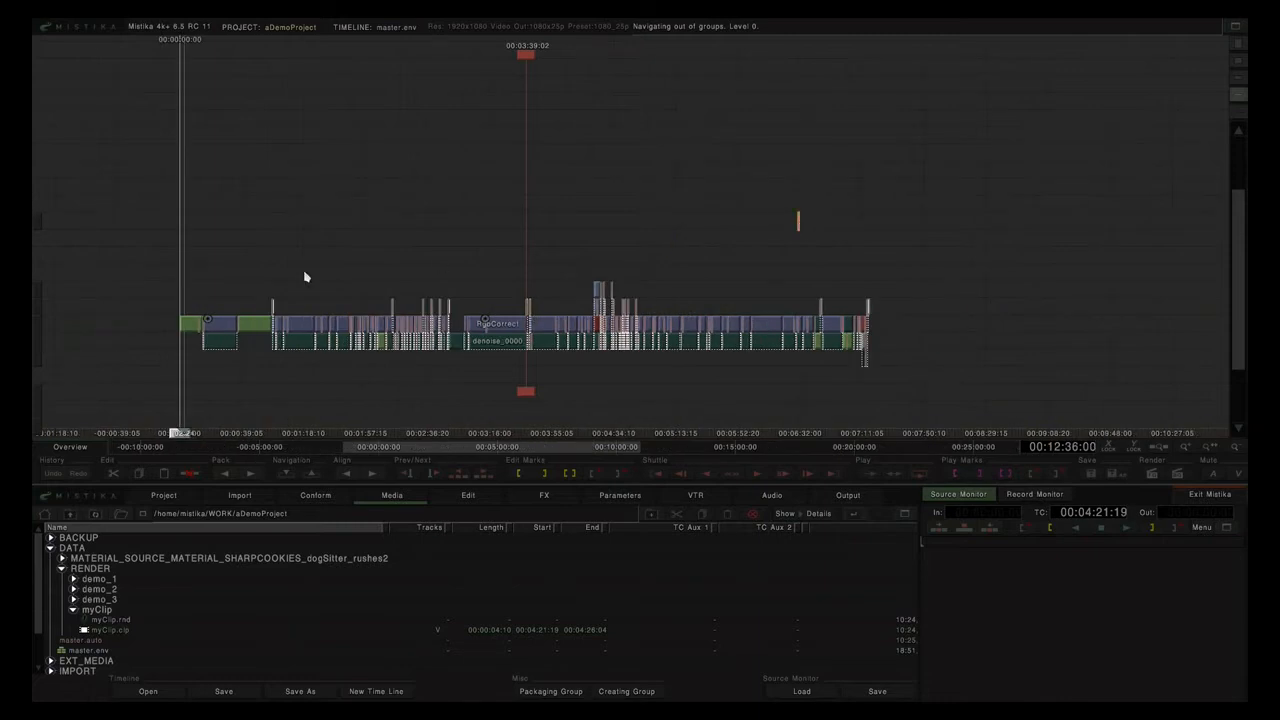
drag(117, 214, 921, 386)
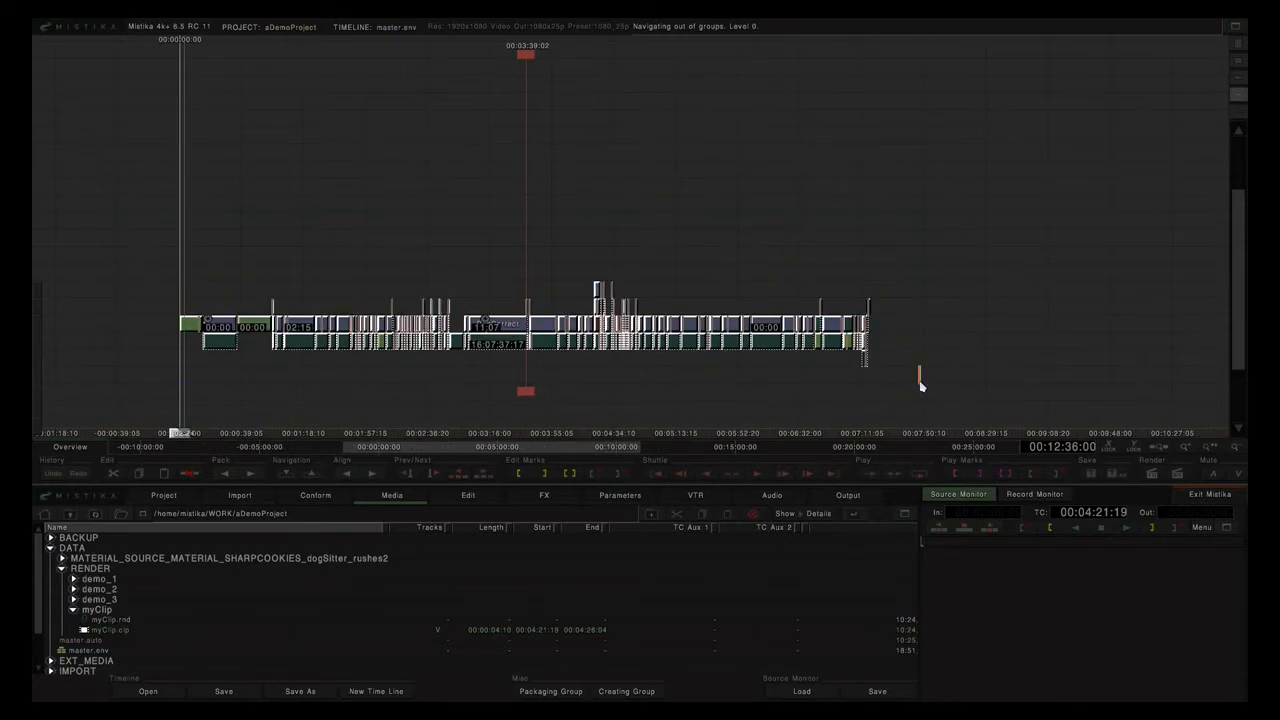
Mark In/Out around the selected clips, from 00:00 to 07:16:24, and show Edit commands.
key(p)
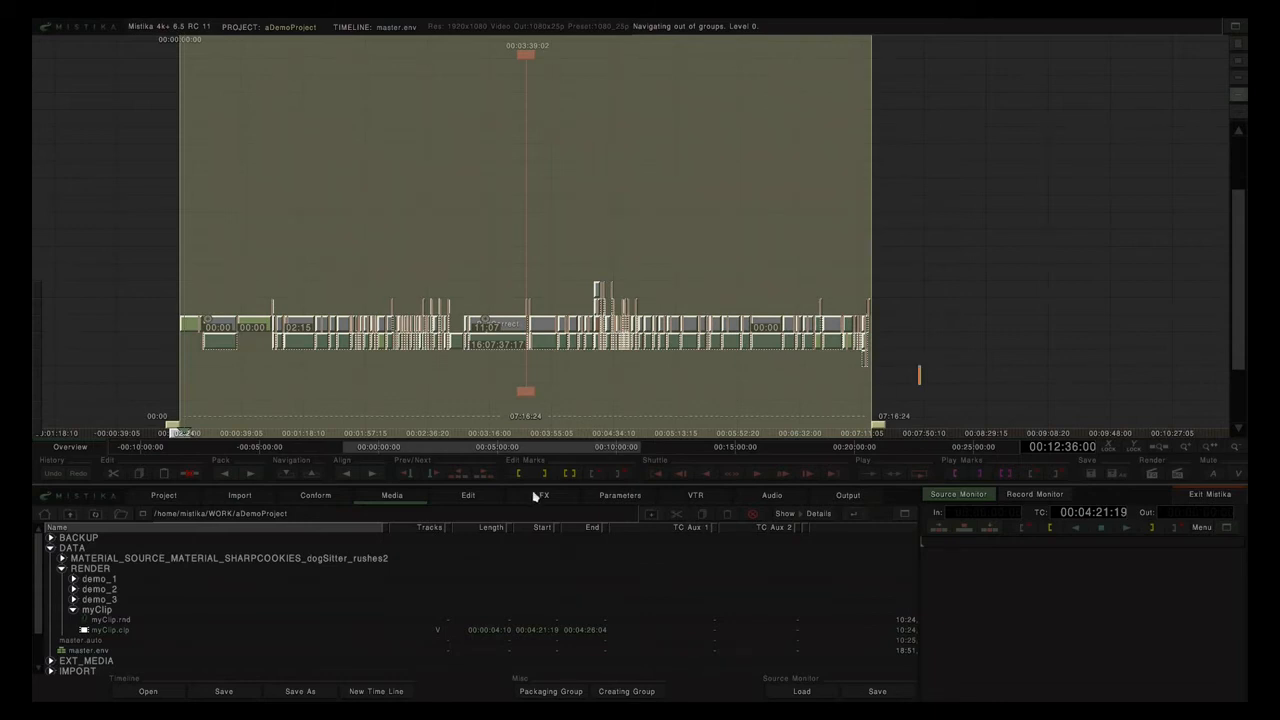
click(467, 496)
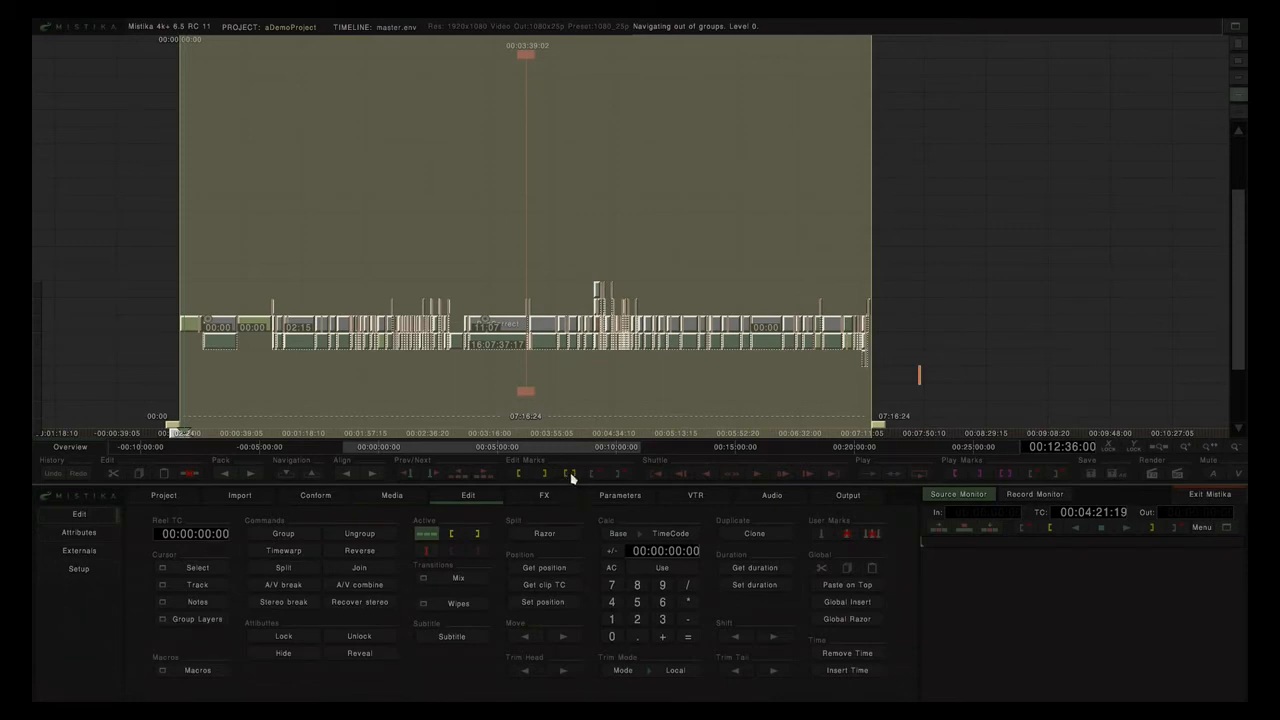
Name the render output fromRushes, keeping Segments Mode on As One Segment.
click(847, 497)
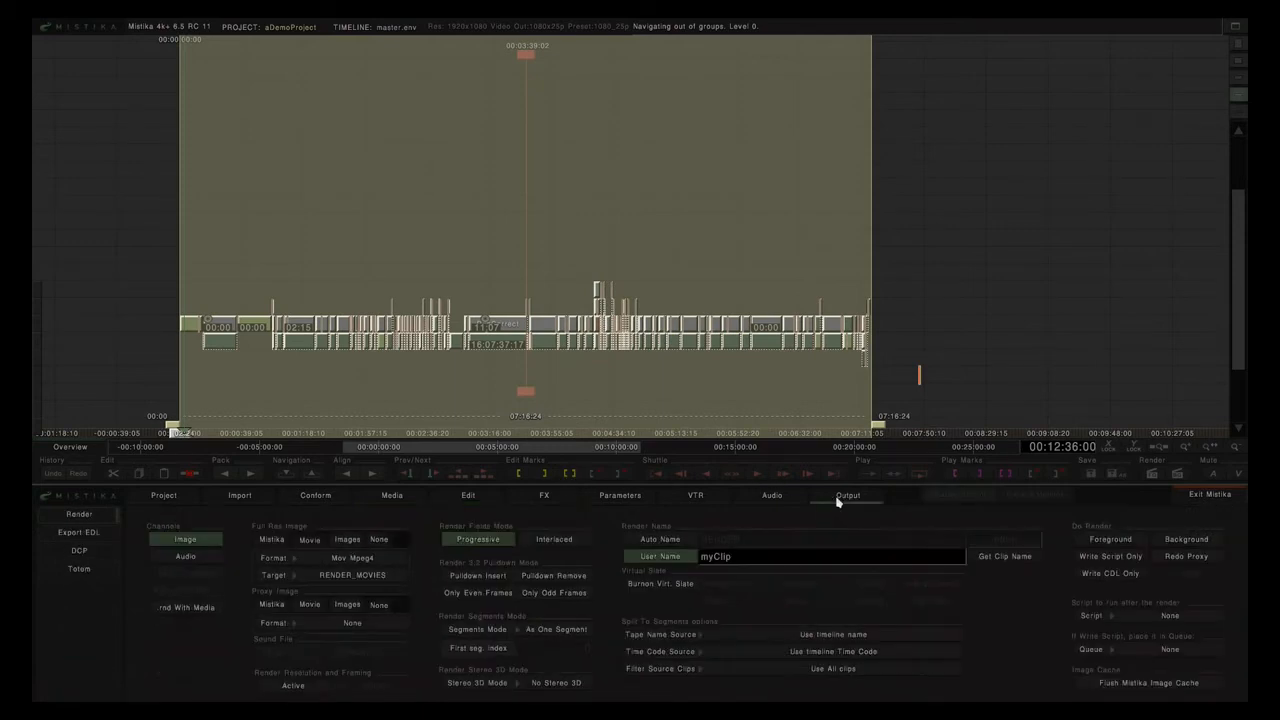
click(799, 270)
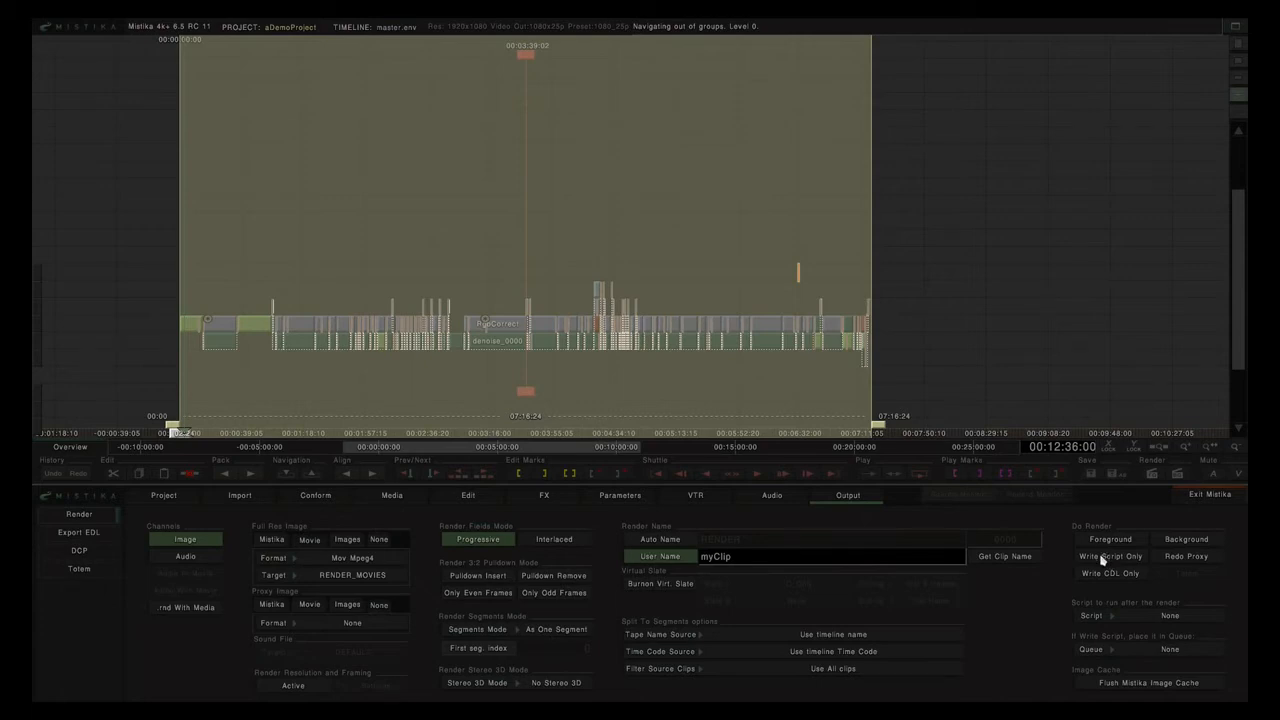
click(777, 560)
text(fromRushes)
click(578, 634)
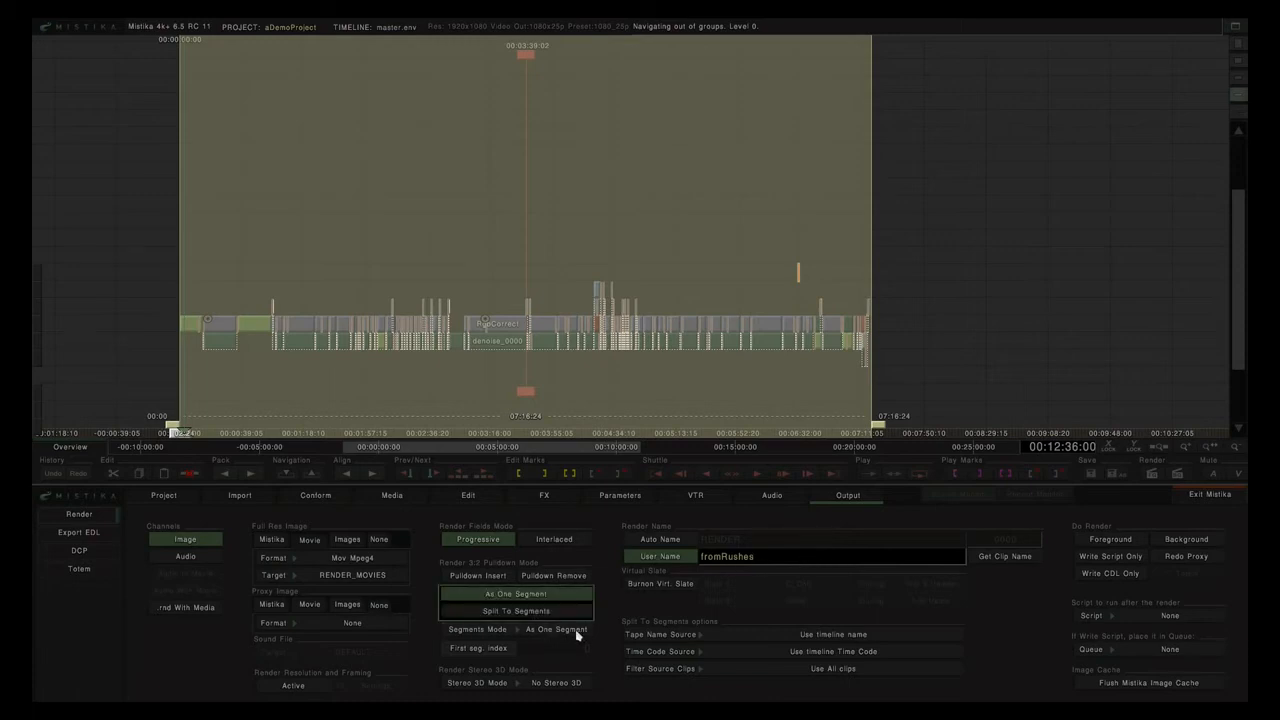
click(532, 596)
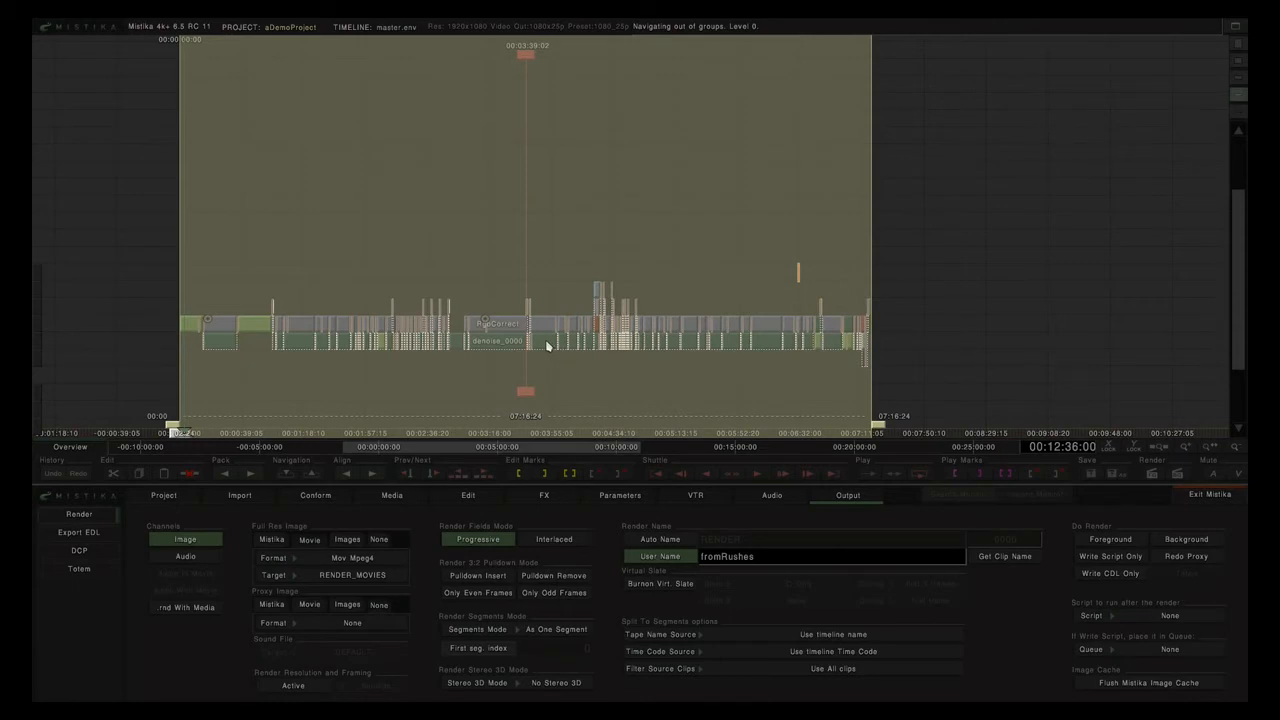
scroll(549, 345, up, 3)
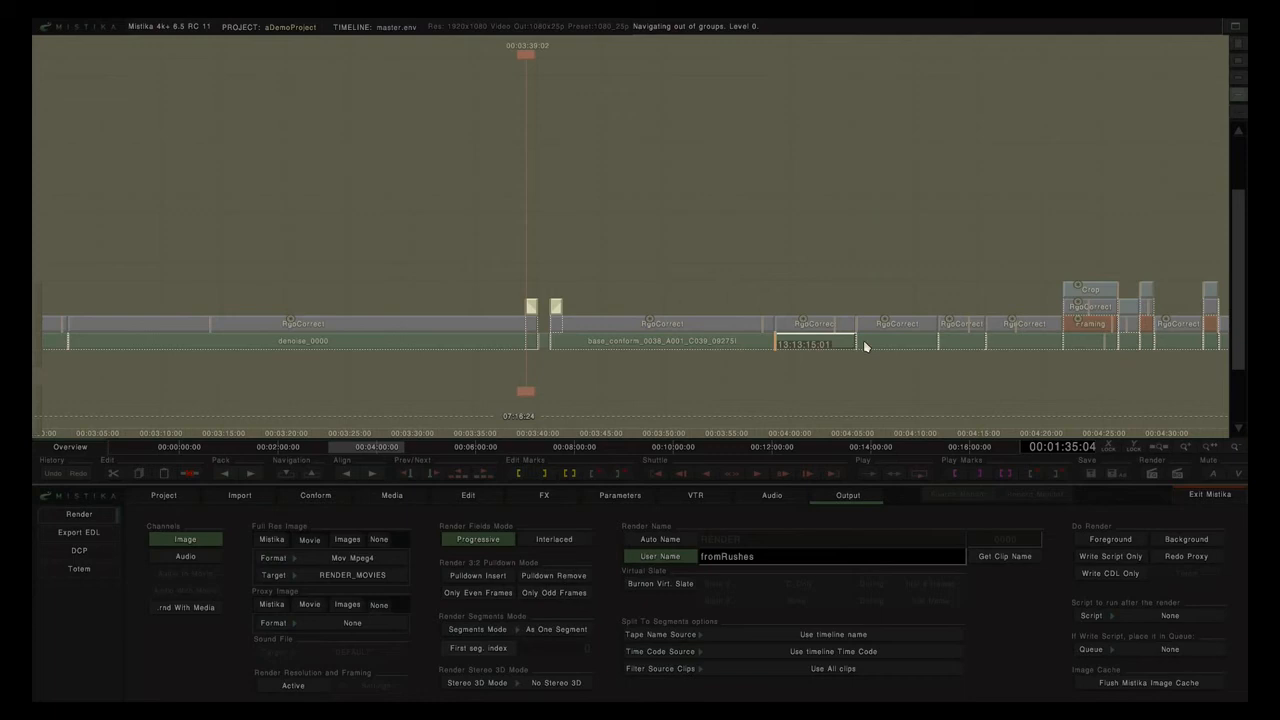
scroll(747, 244, down, 3)
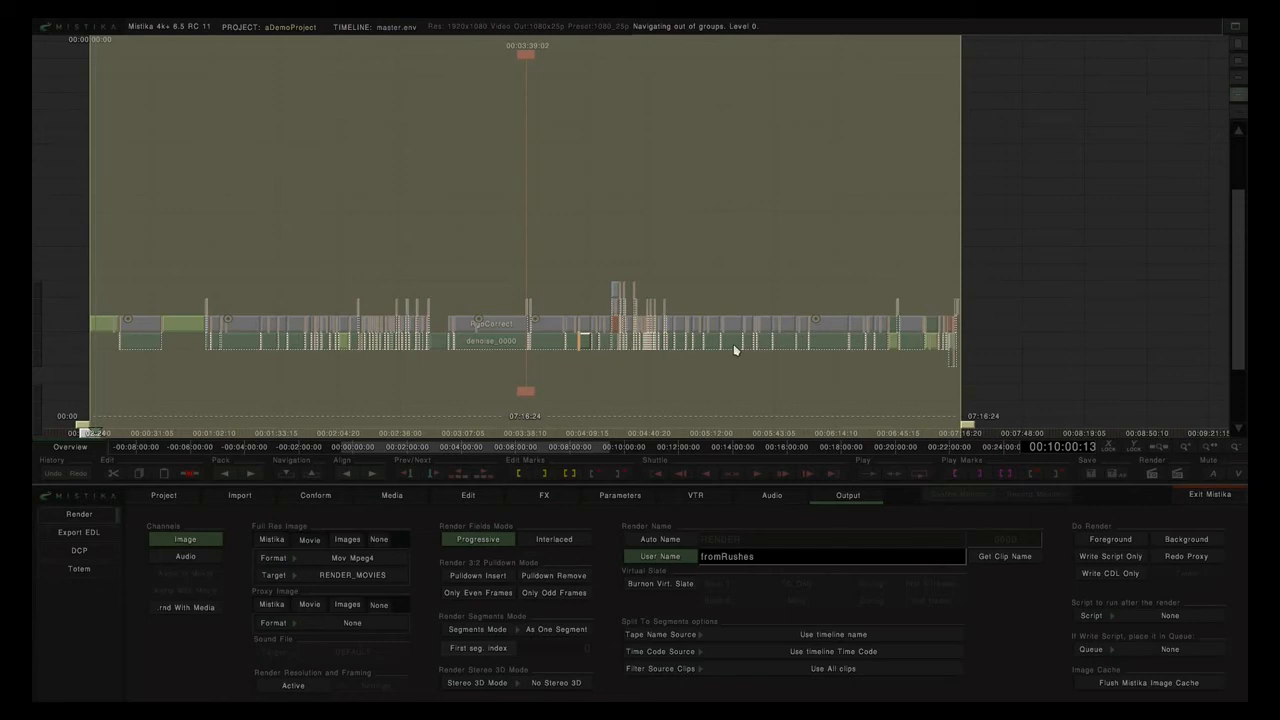
Set Split To Segments with tape name and timecode from source clip, then write the script only.
click(564, 632)
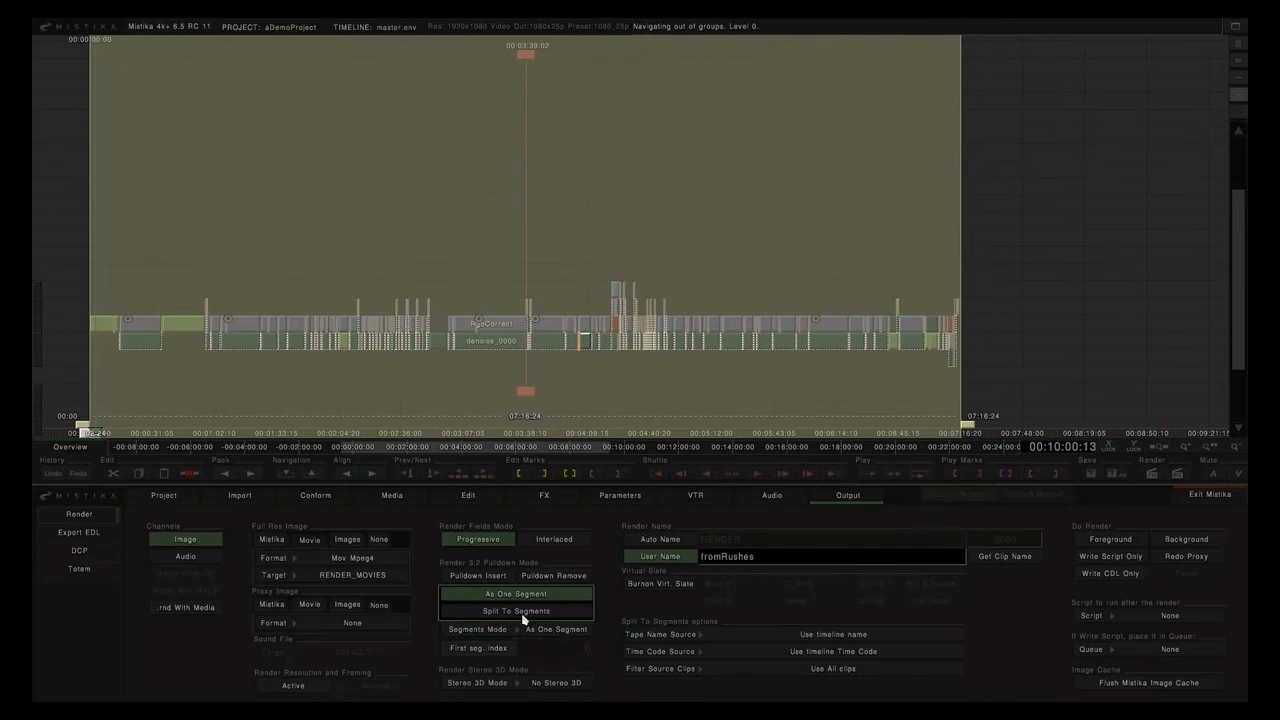
click(528, 612)
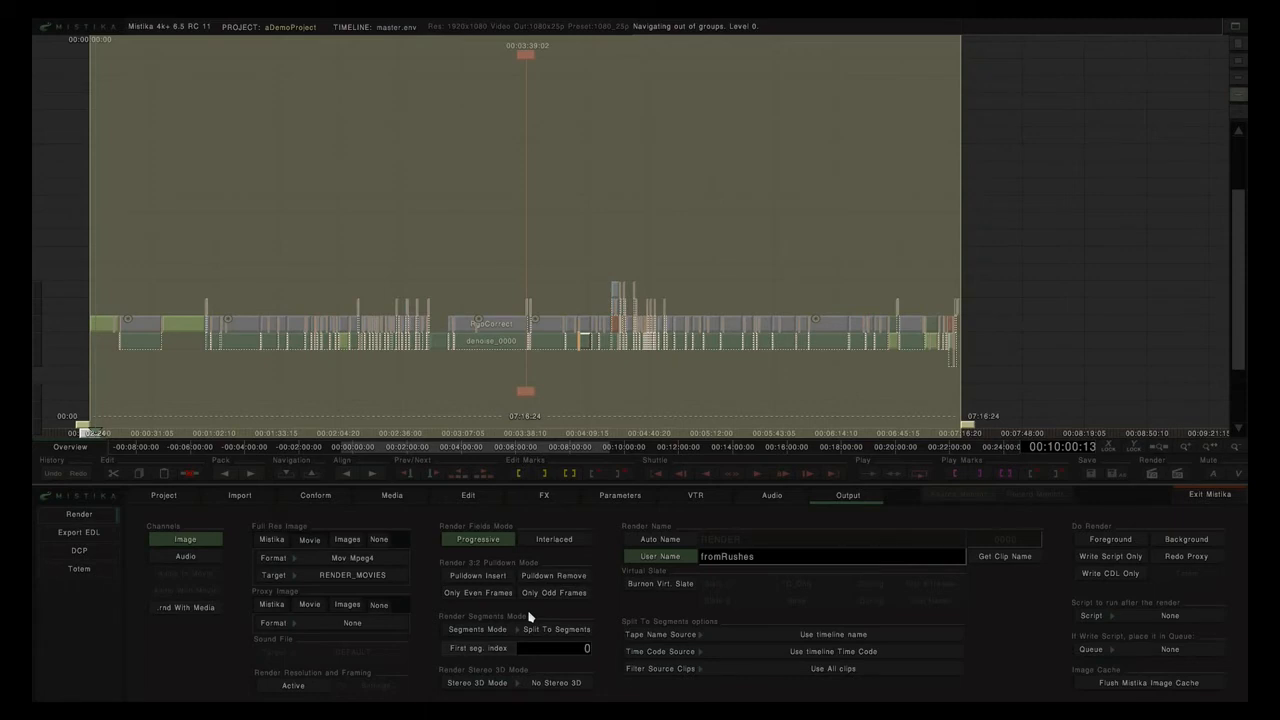
click(851, 637)
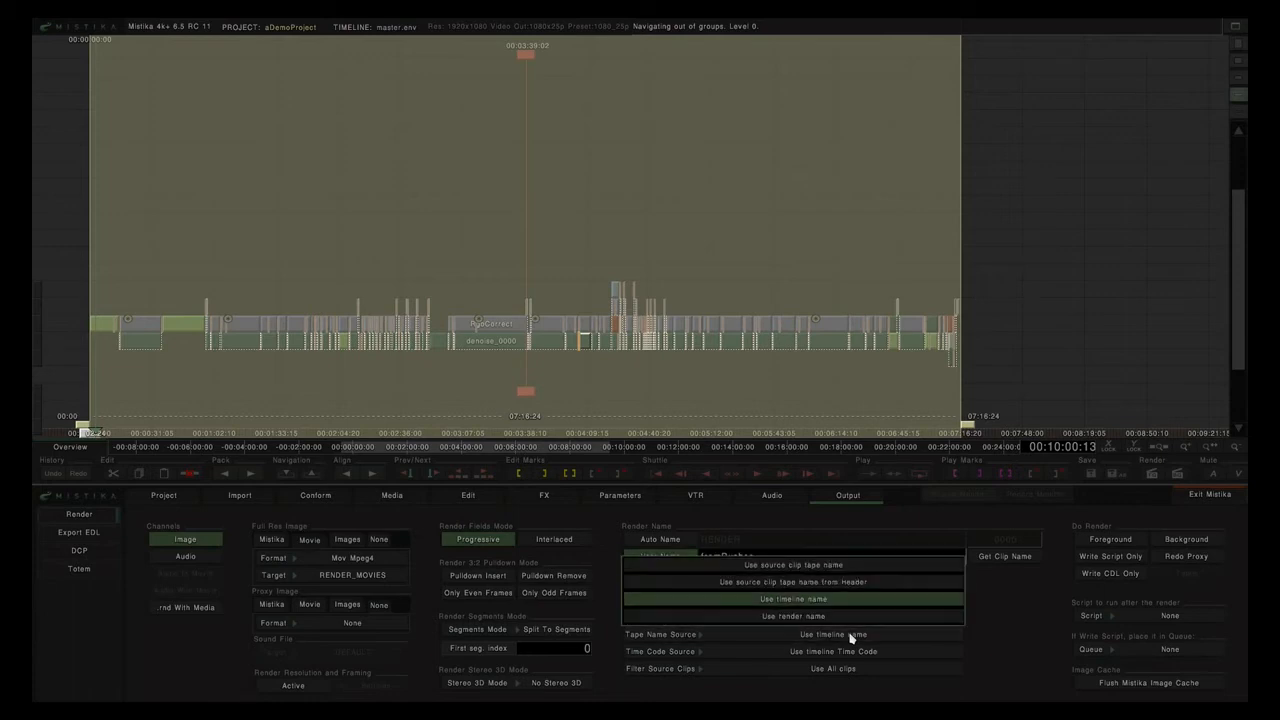
click(811, 568)
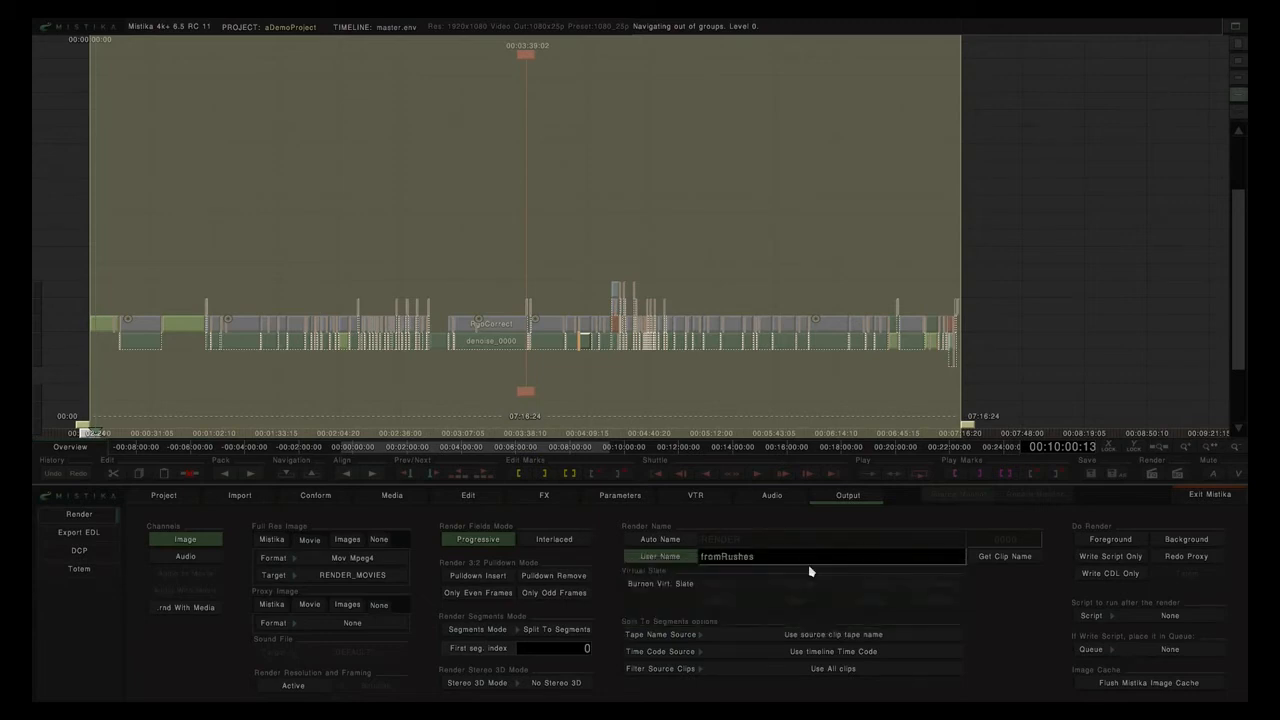
click(800, 652)
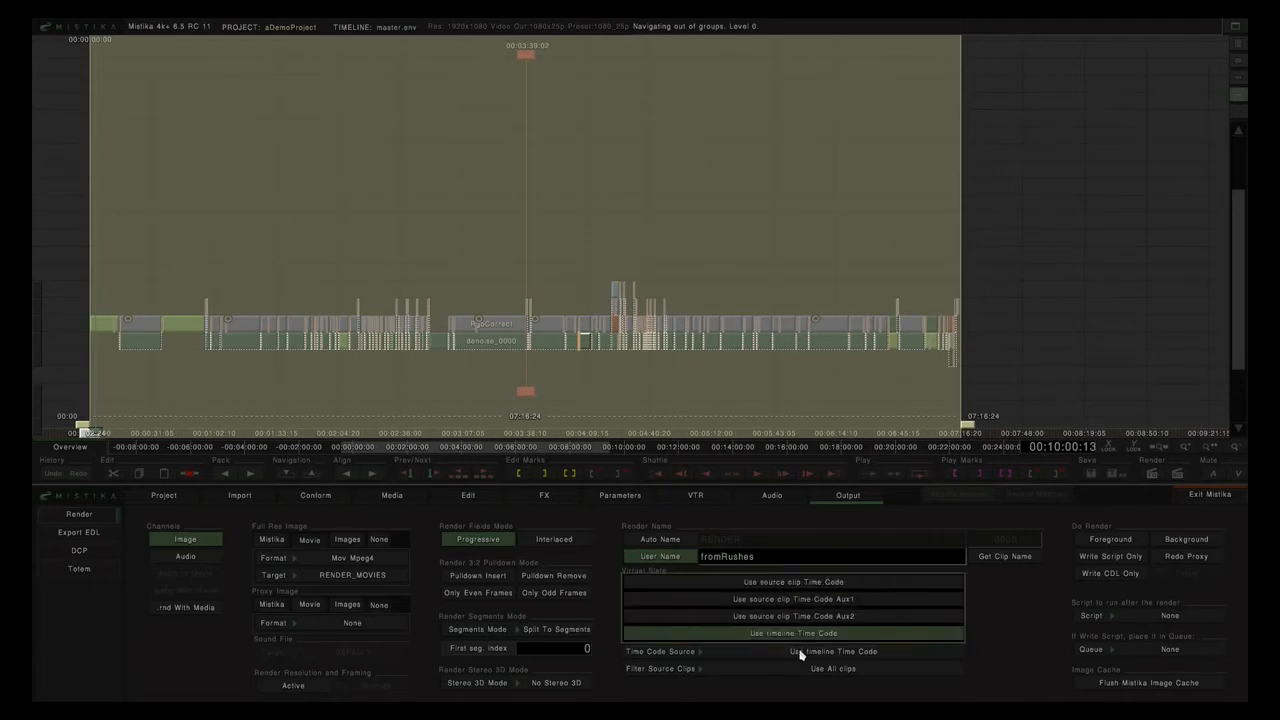
click(801, 584)
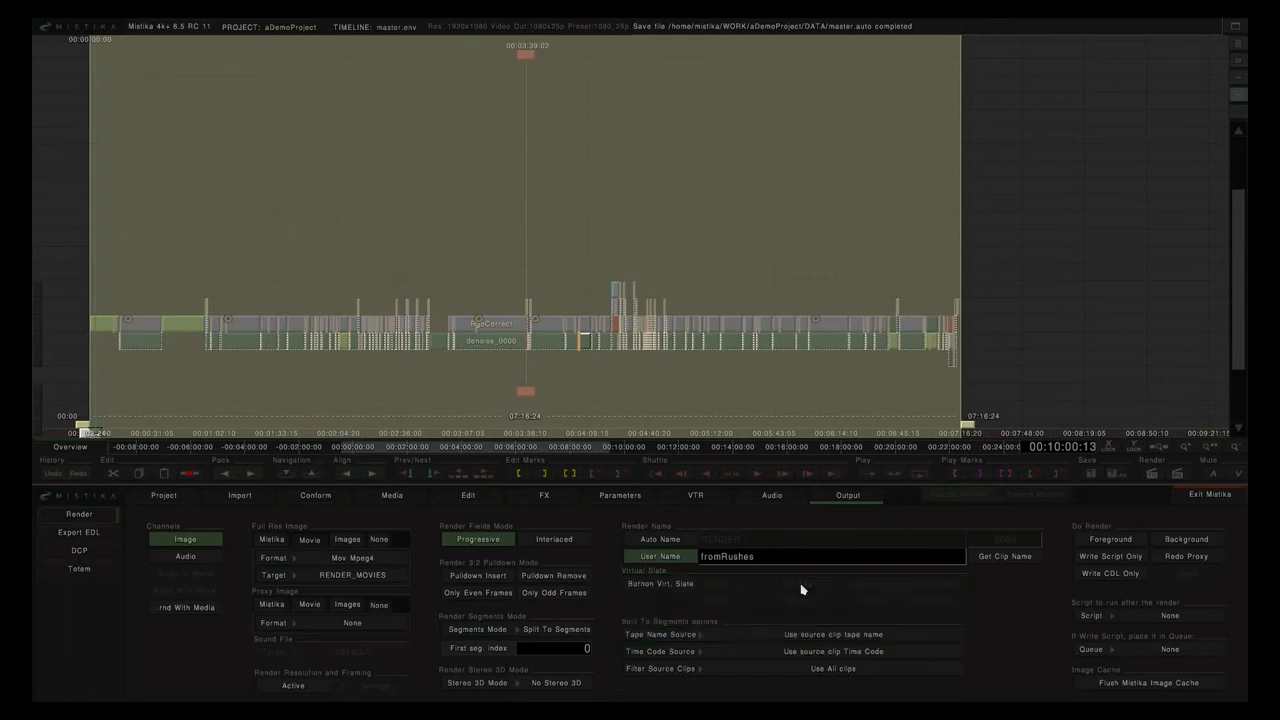
click(1112, 560)
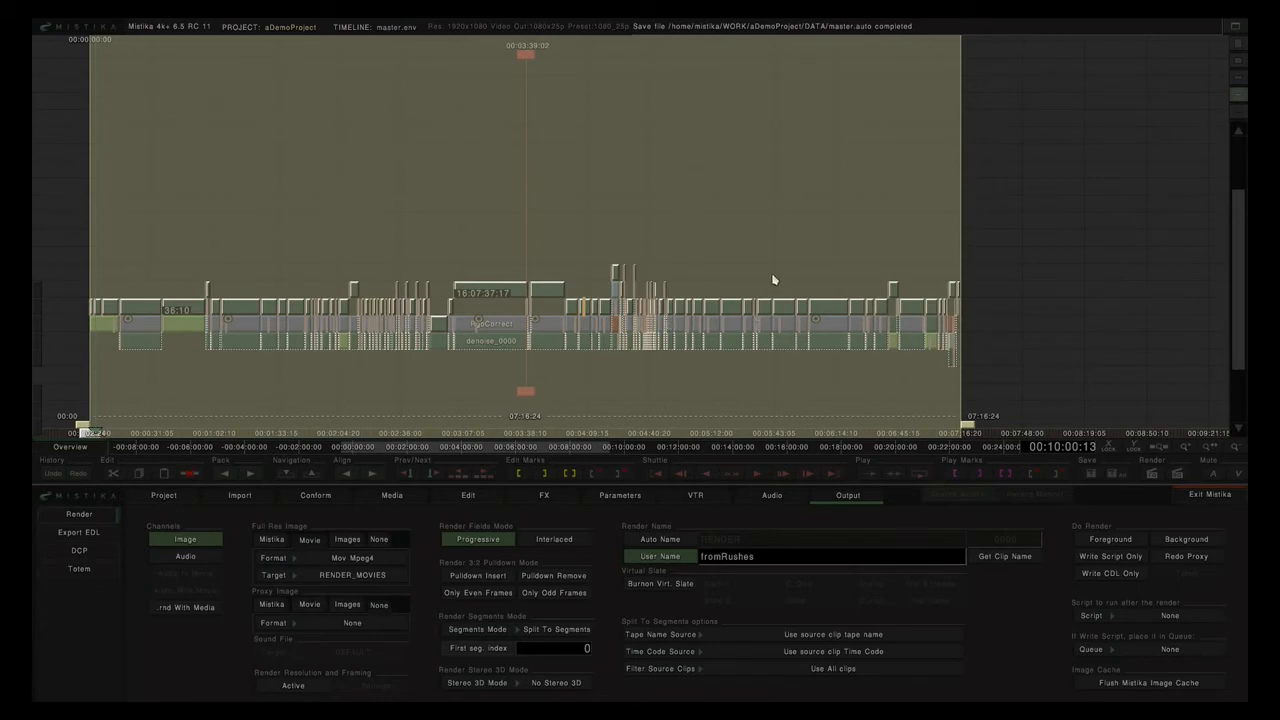
key(Delete)
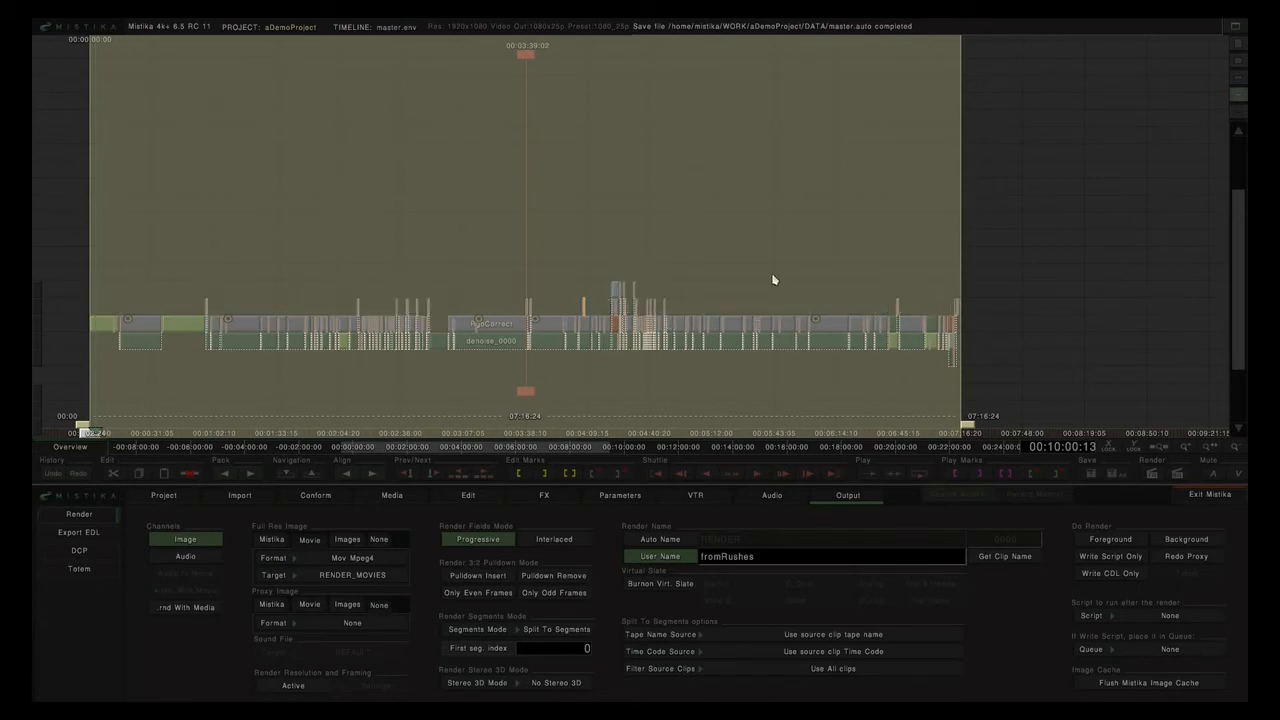
Inspect the fromRushes .rnd segment files in RENDER/fromRushes in the enlarged media browser, then restore it.
click(391, 500)
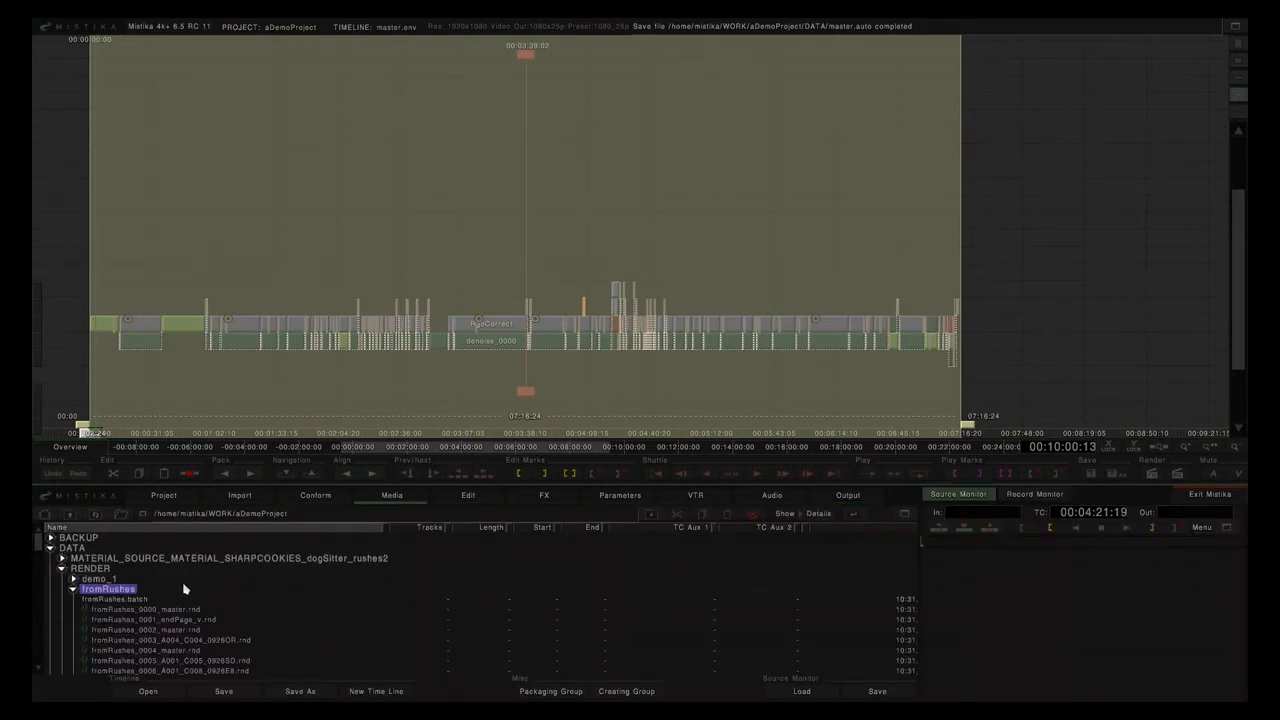
click(909, 516)
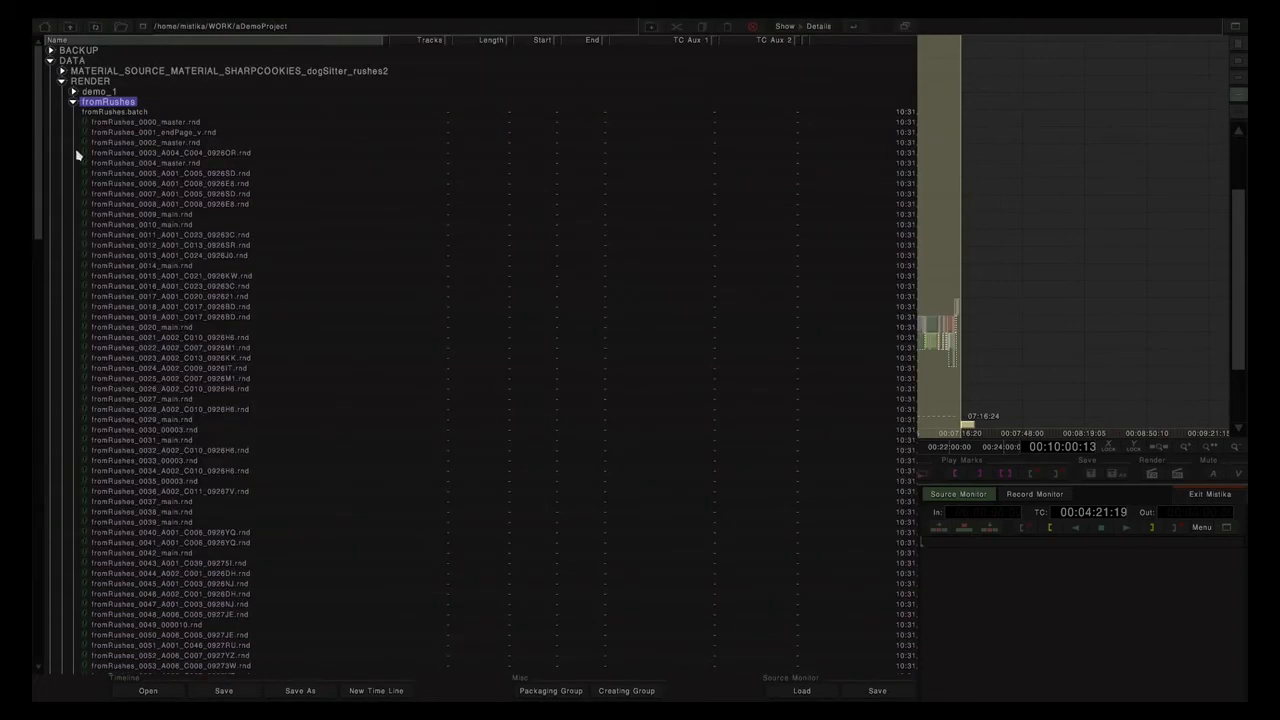
click(73, 102)
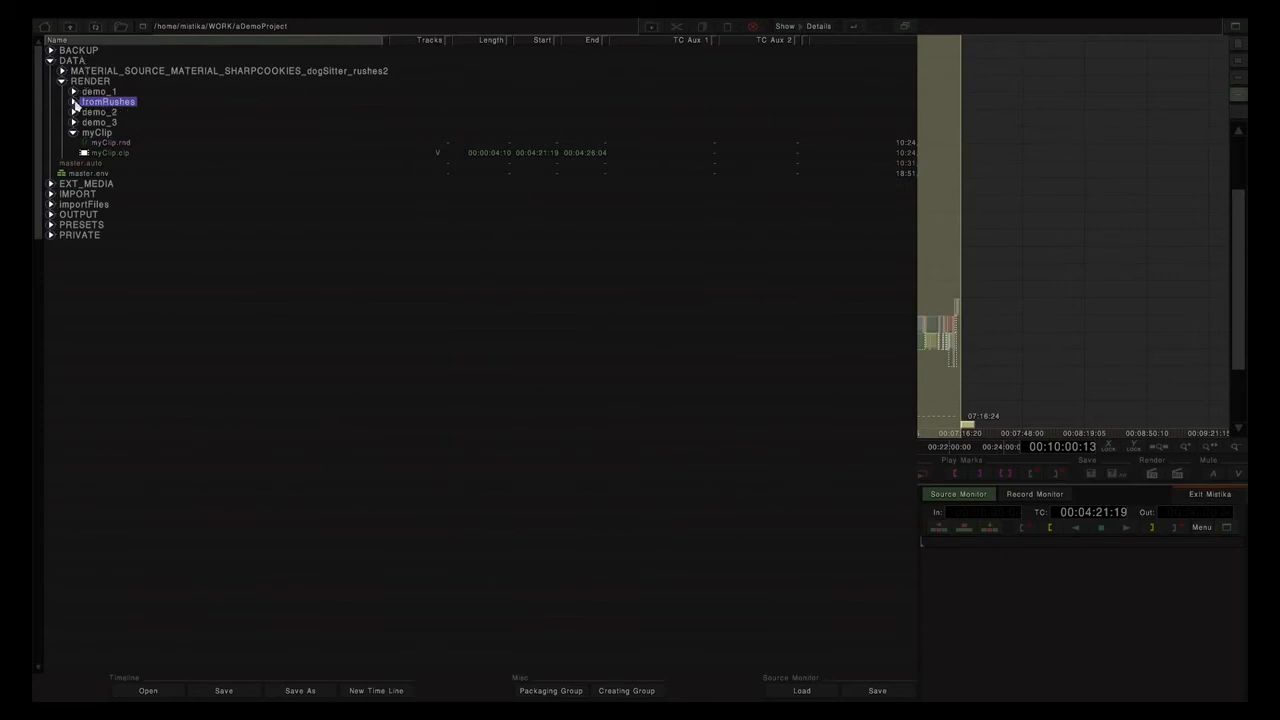
click(74, 102)
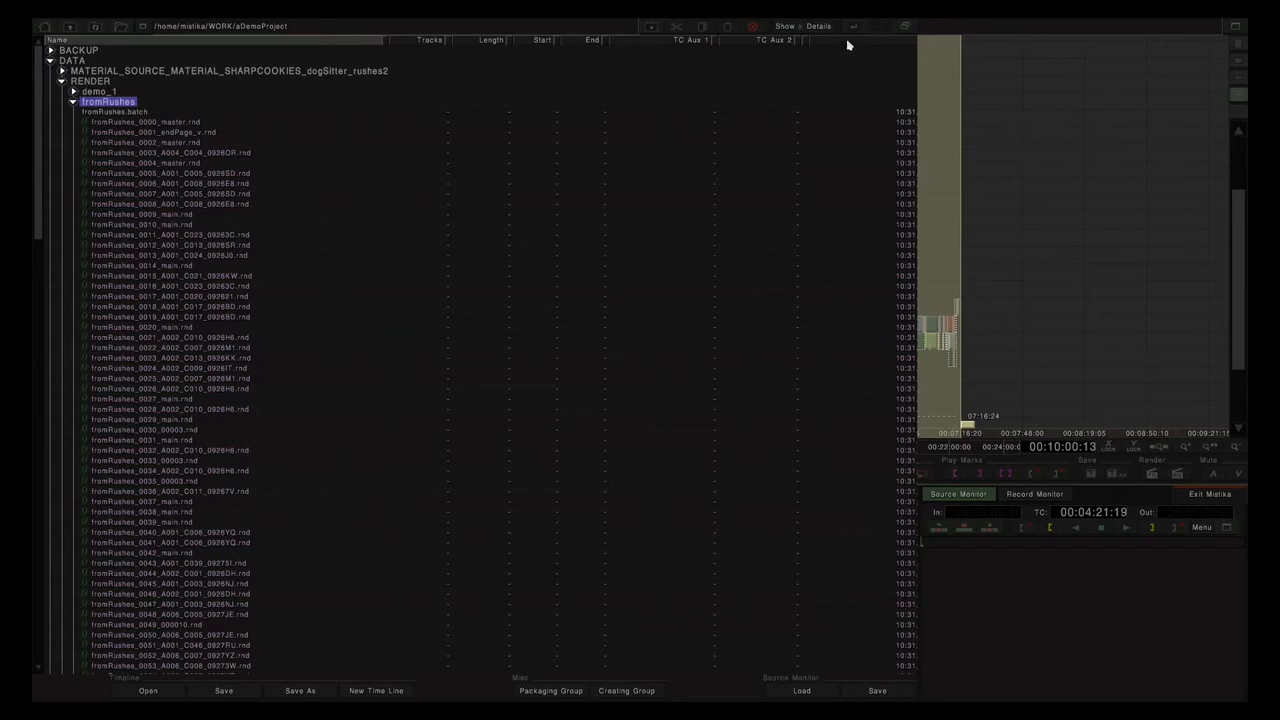
click(904, 30)
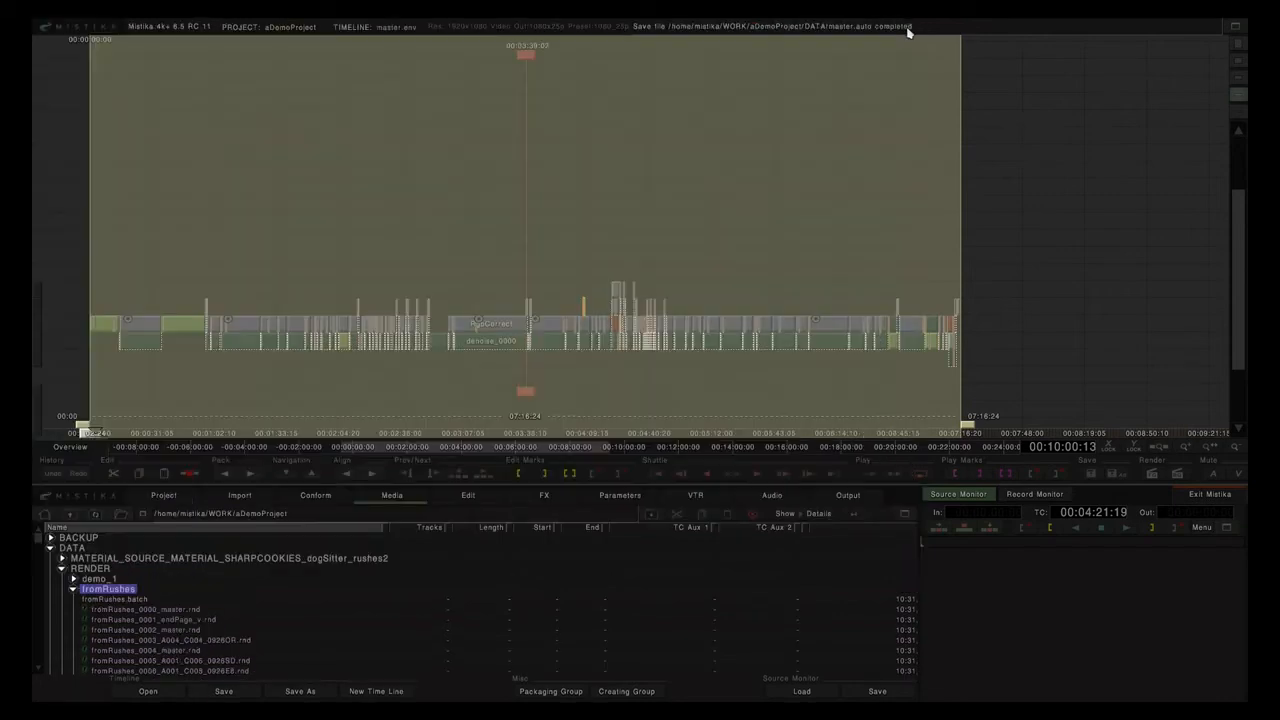
click(318, 502)
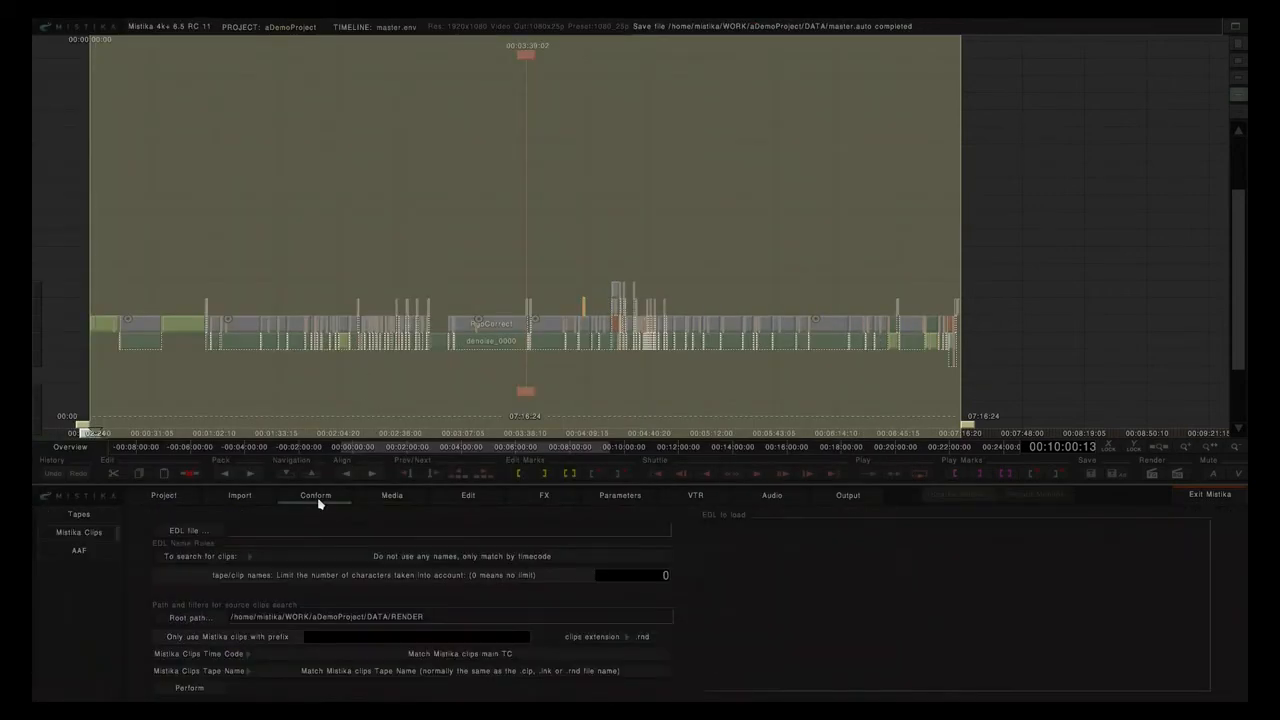
Load trailer_from_rushes.edl from the OUTPUT folder as the EDL to conform.
click(177, 532)
click(116, 164)
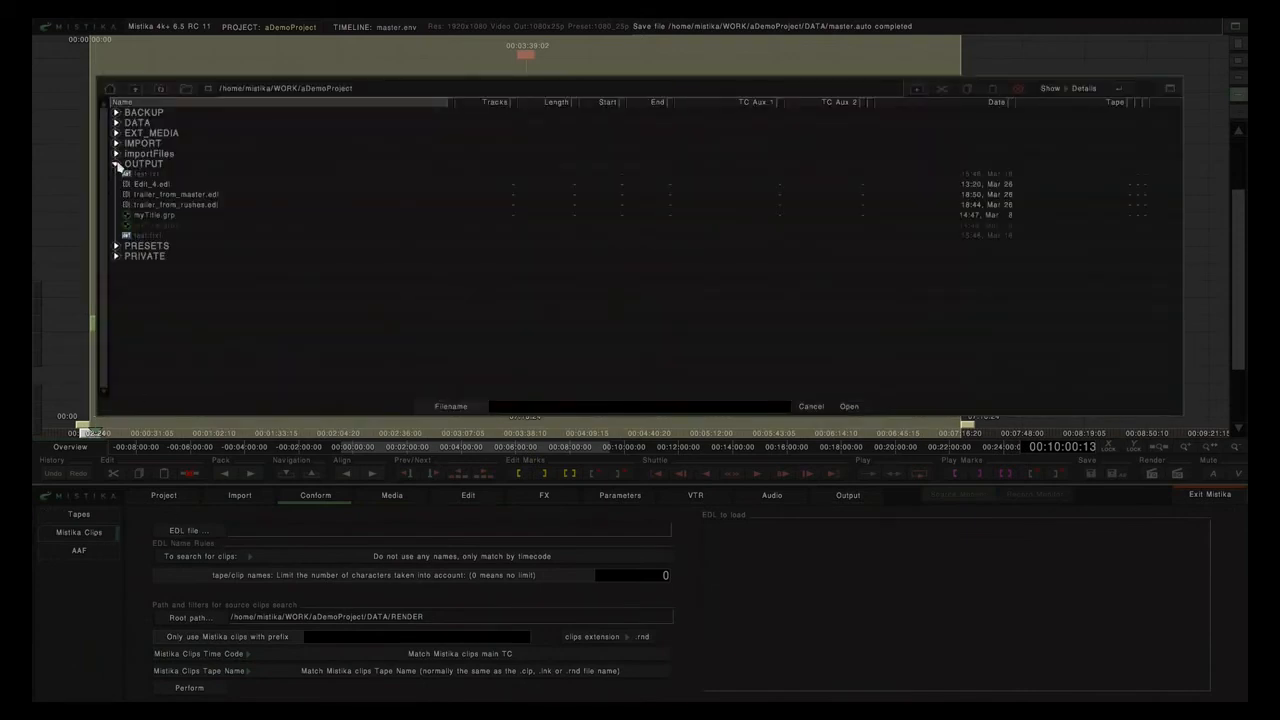
click(153, 206)
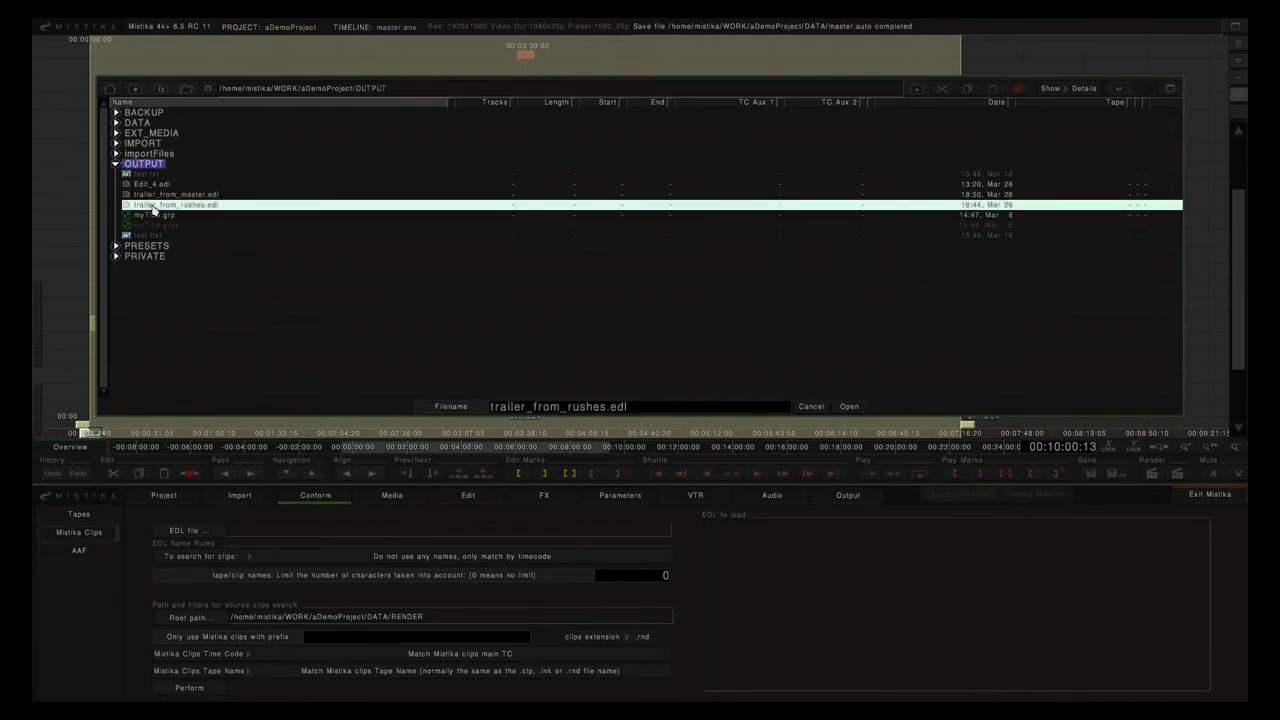
click(849, 406)
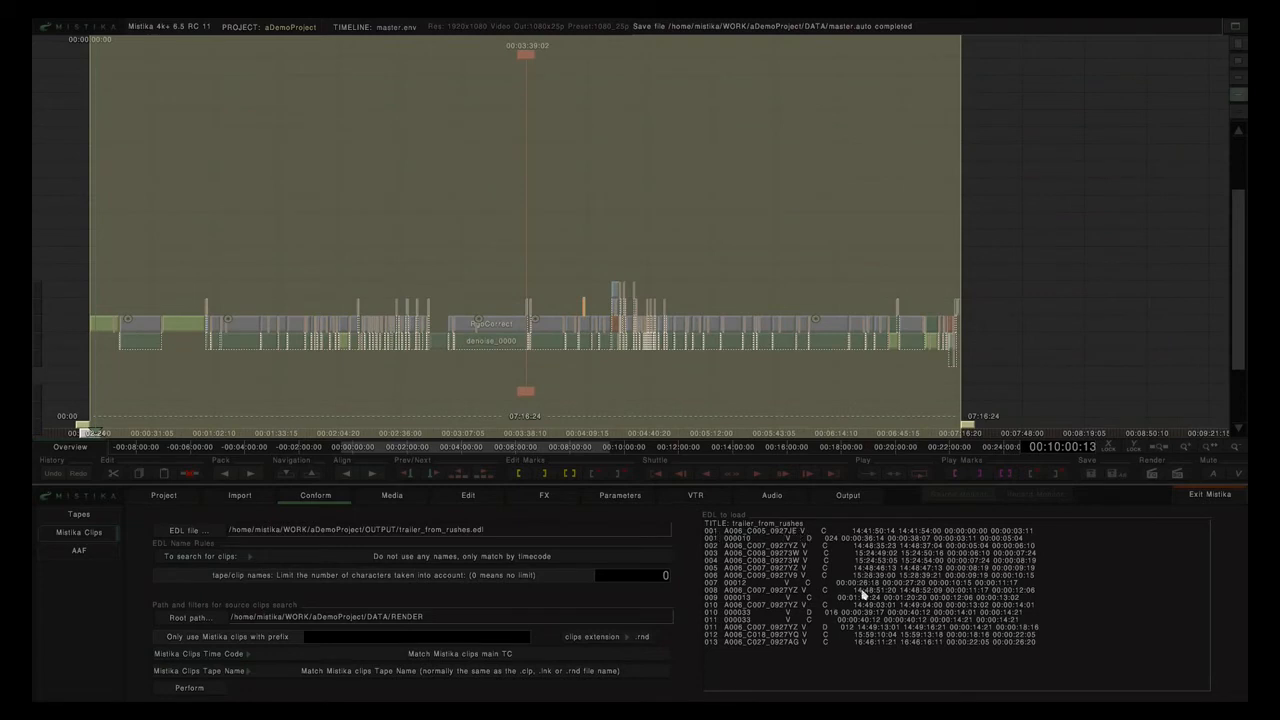
Match clips by EDL reel names and set the root path to DATA/RENDER/fromRushes.
click(426, 558)
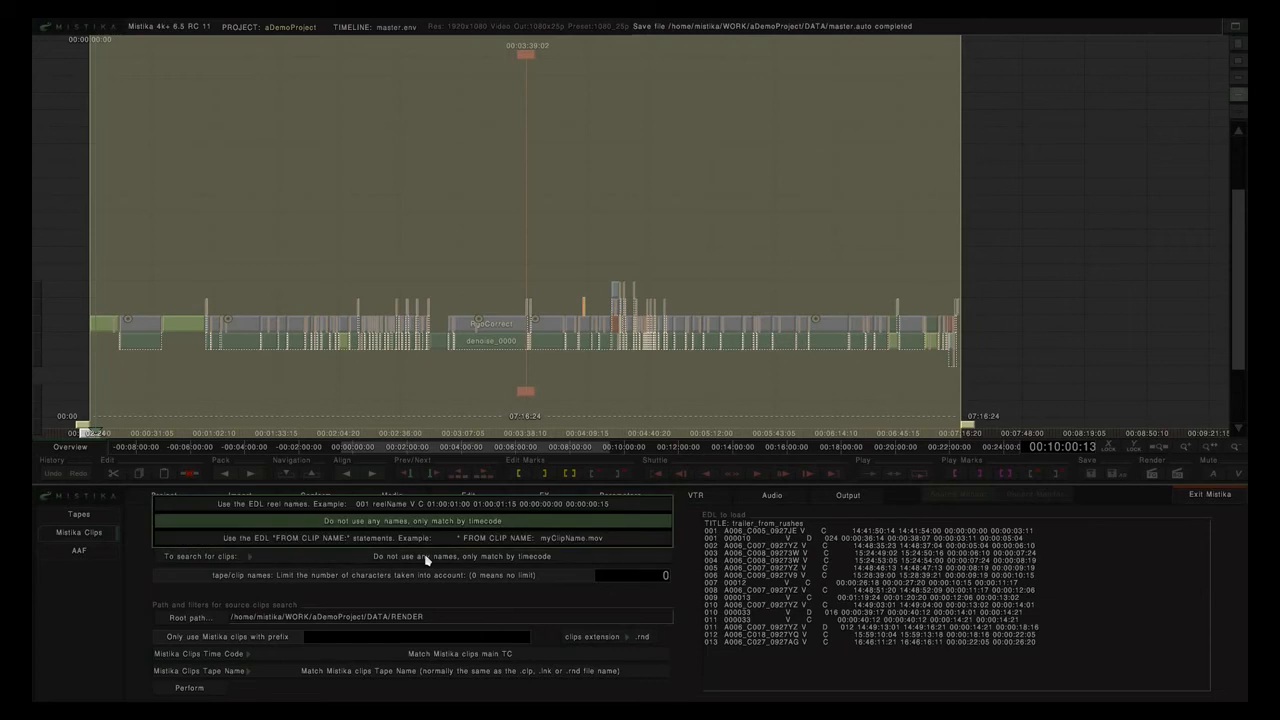
click(391, 506)
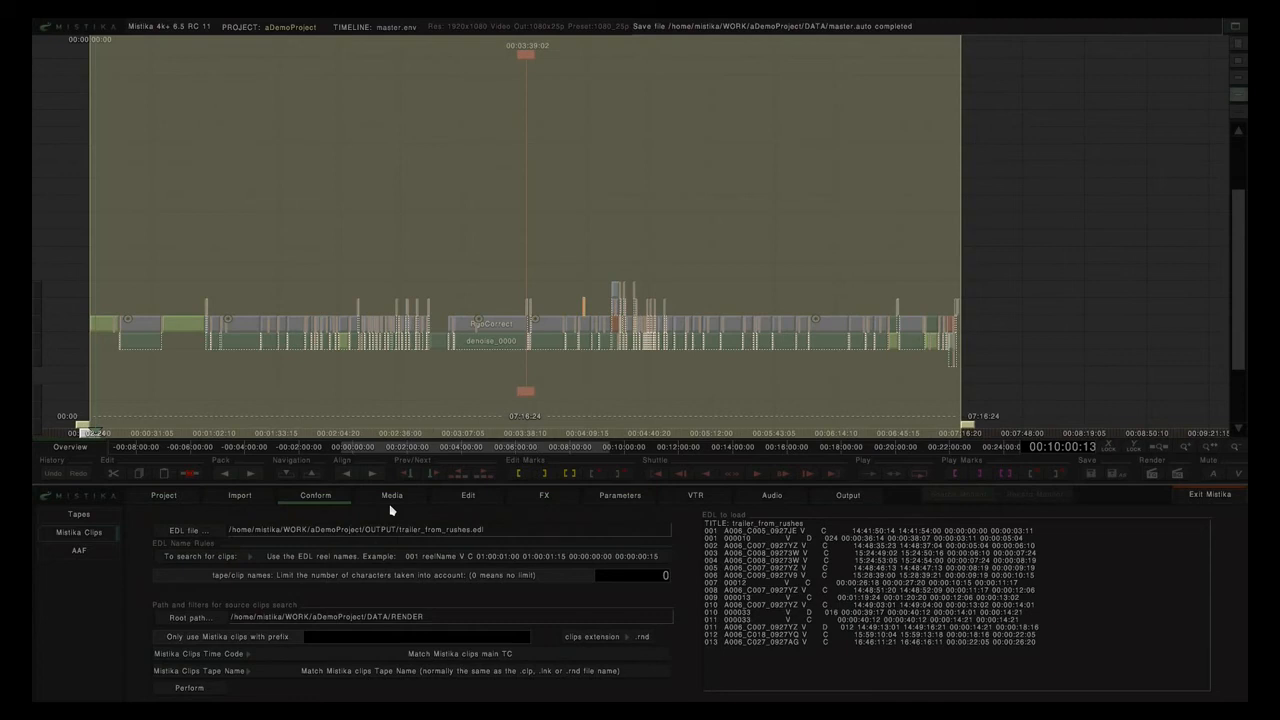
click(193, 622)
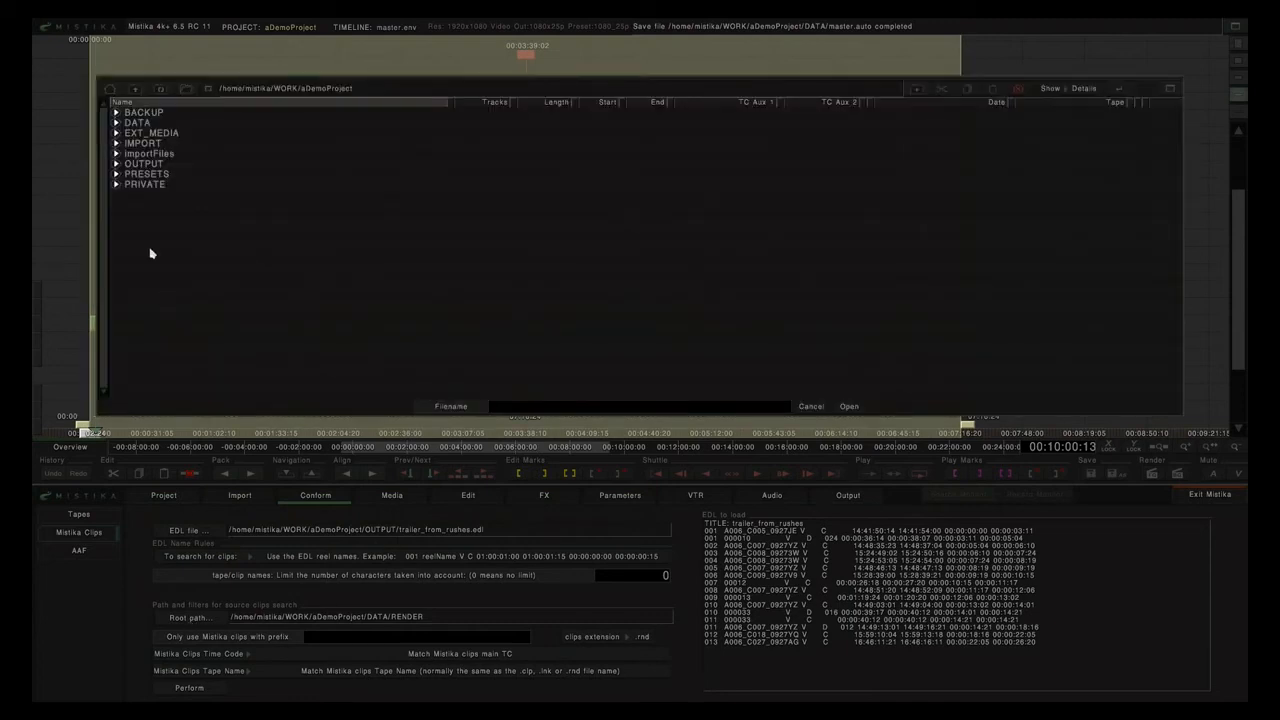
click(116, 122)
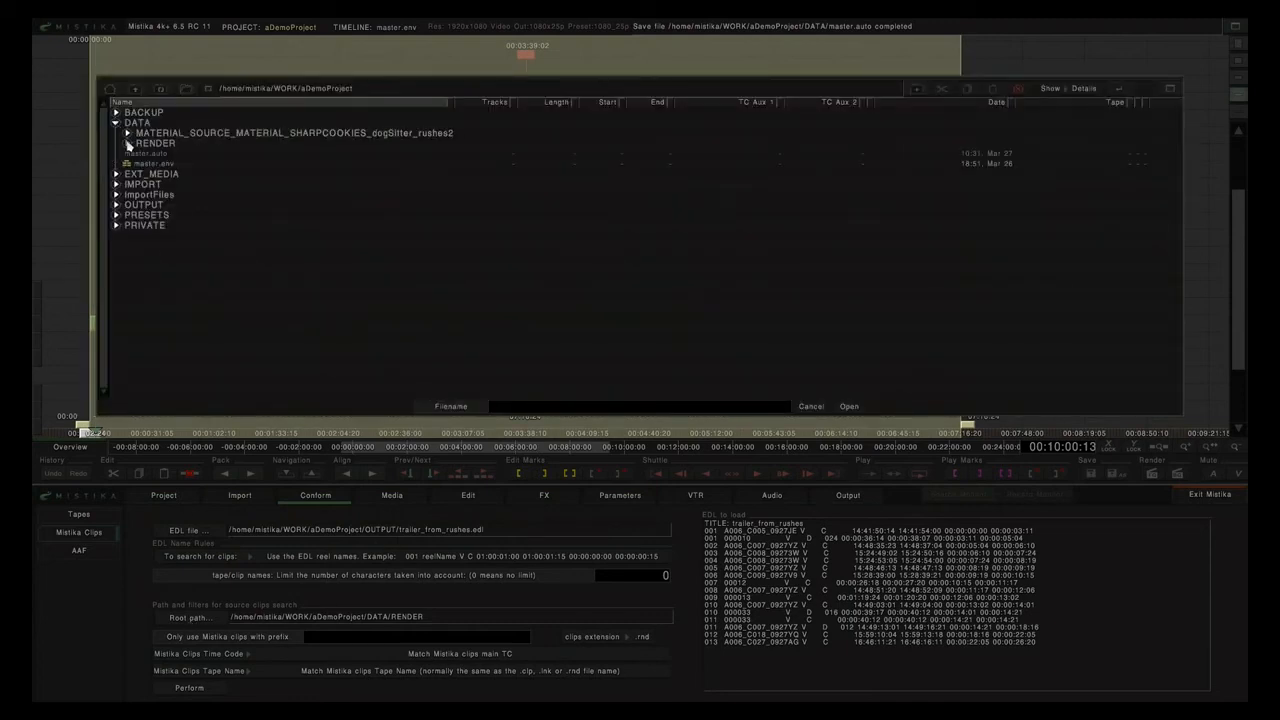
click(127, 143)
click(160, 184)
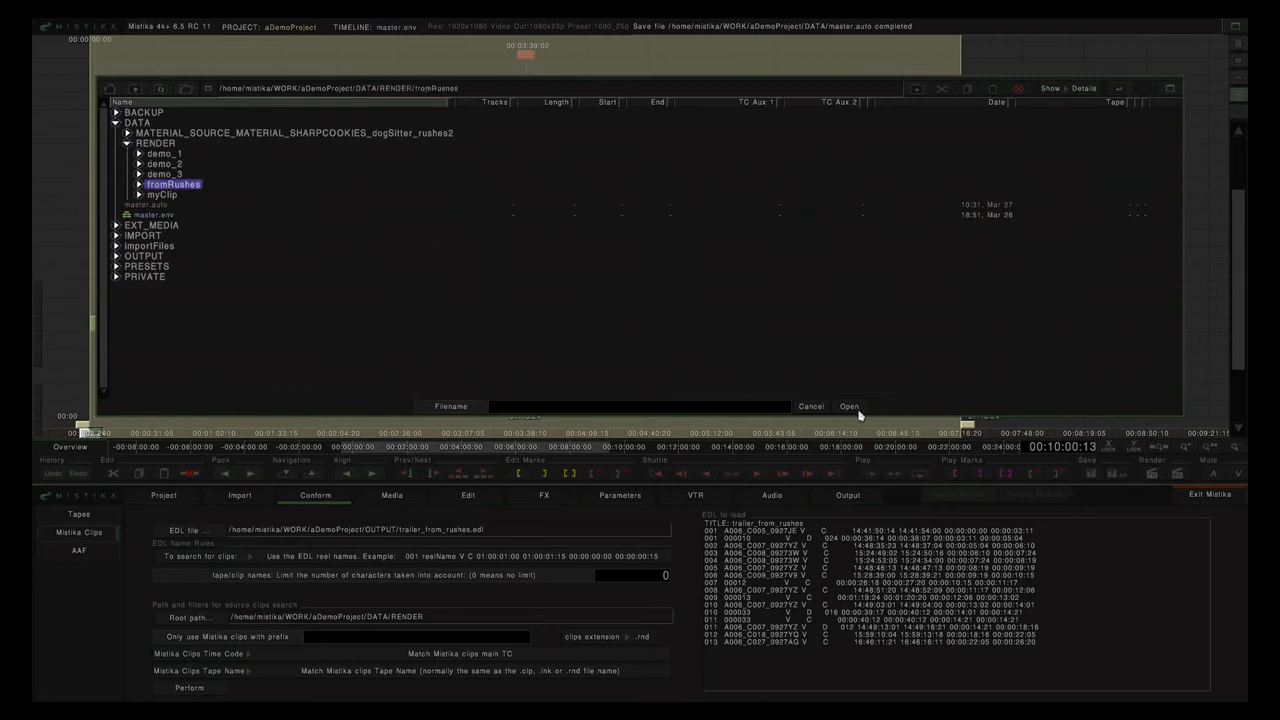
click(853, 410)
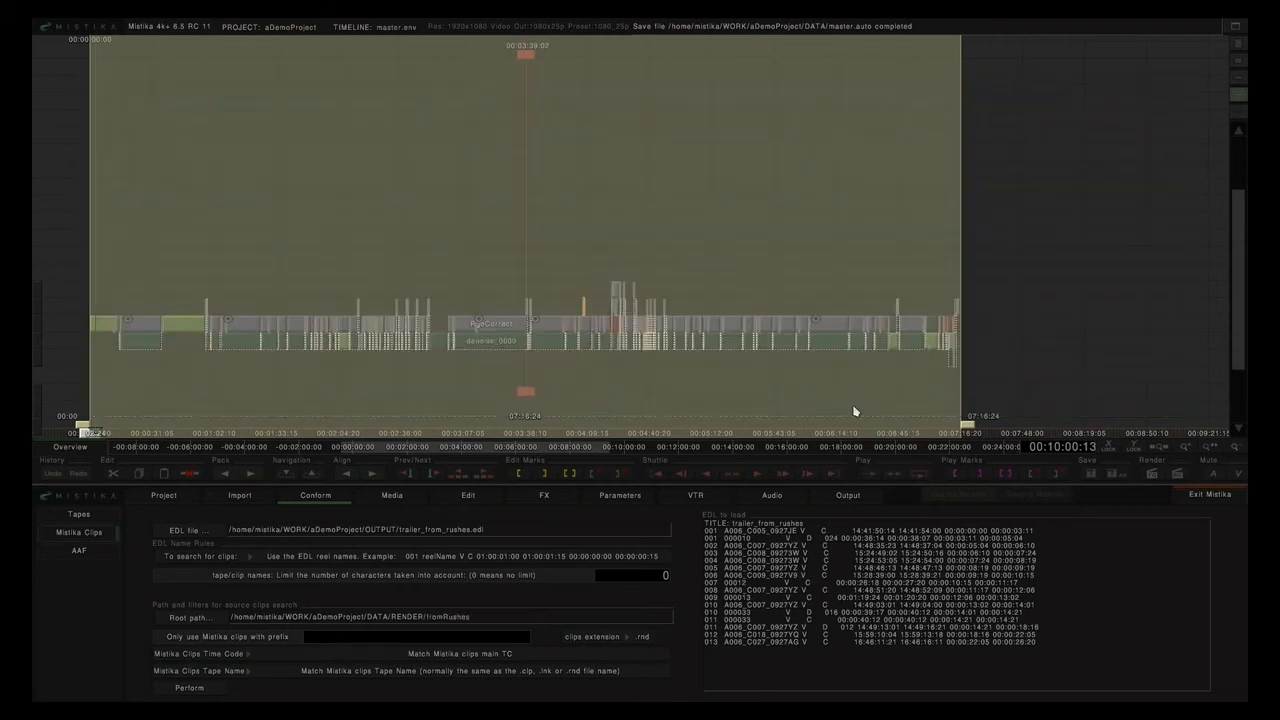
Keep .rnd as the clip extension and run the conform.
click(643, 640)
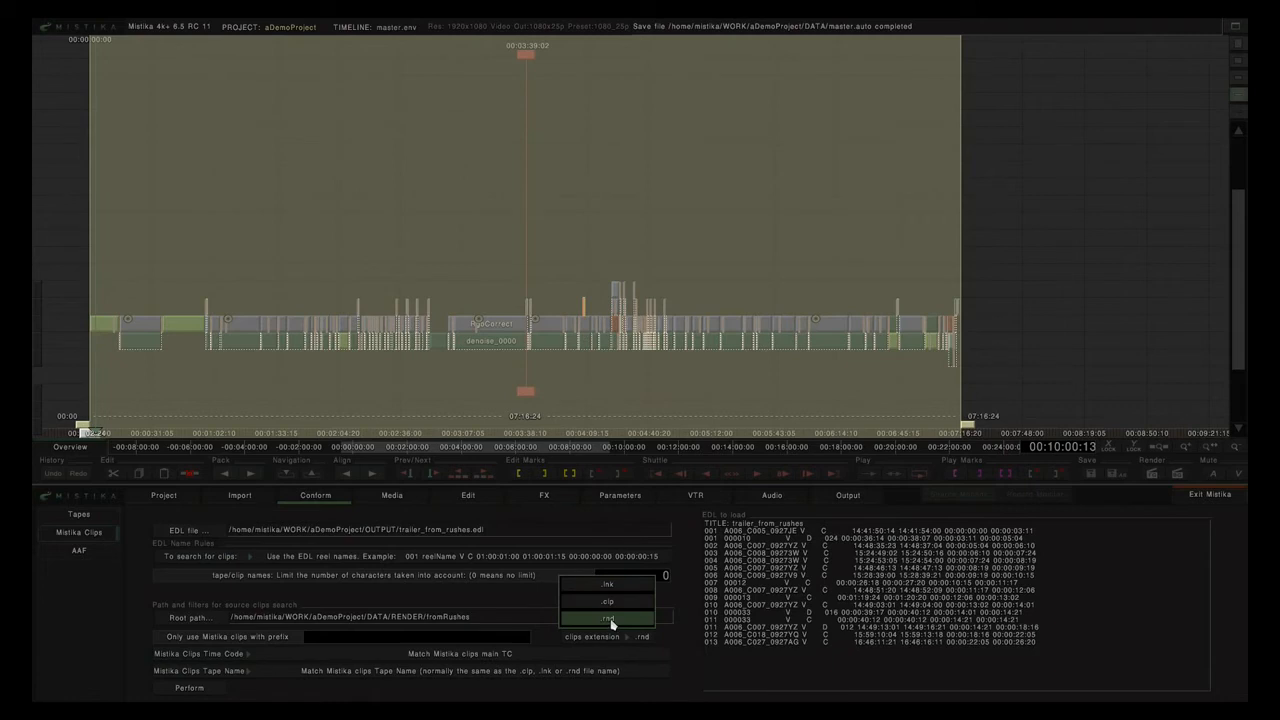
click(611, 621)
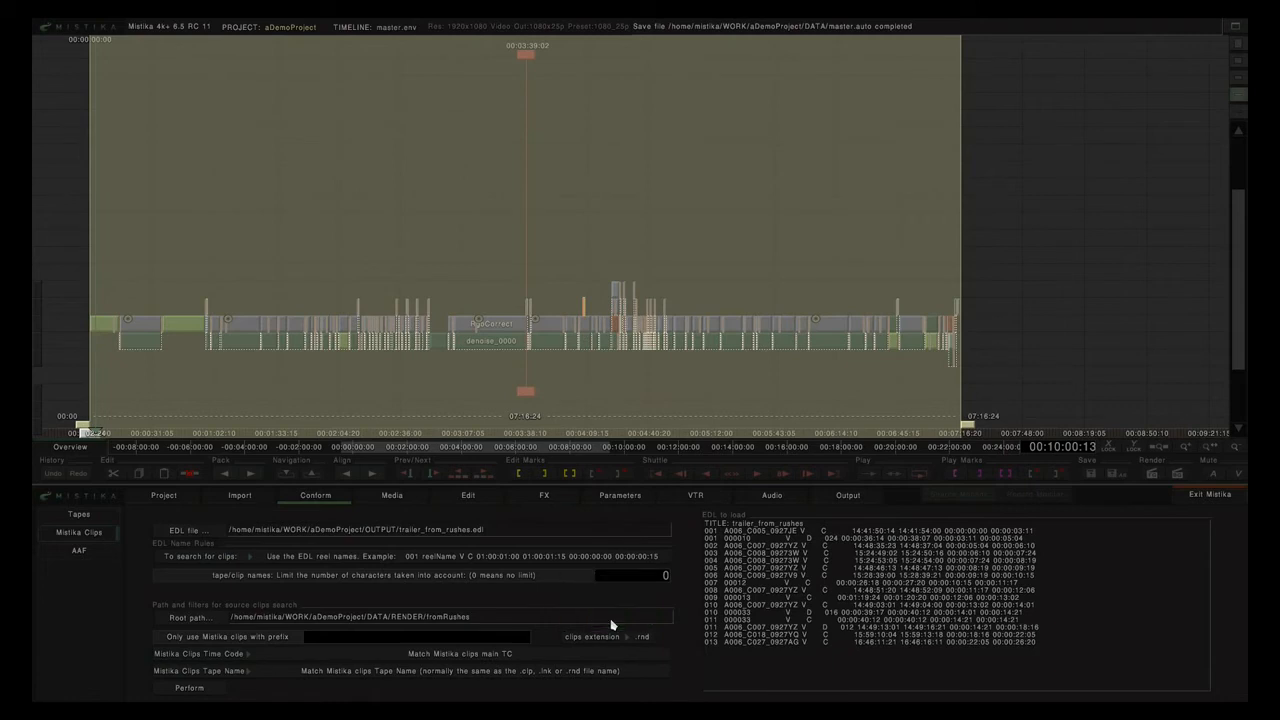
click(189, 690)
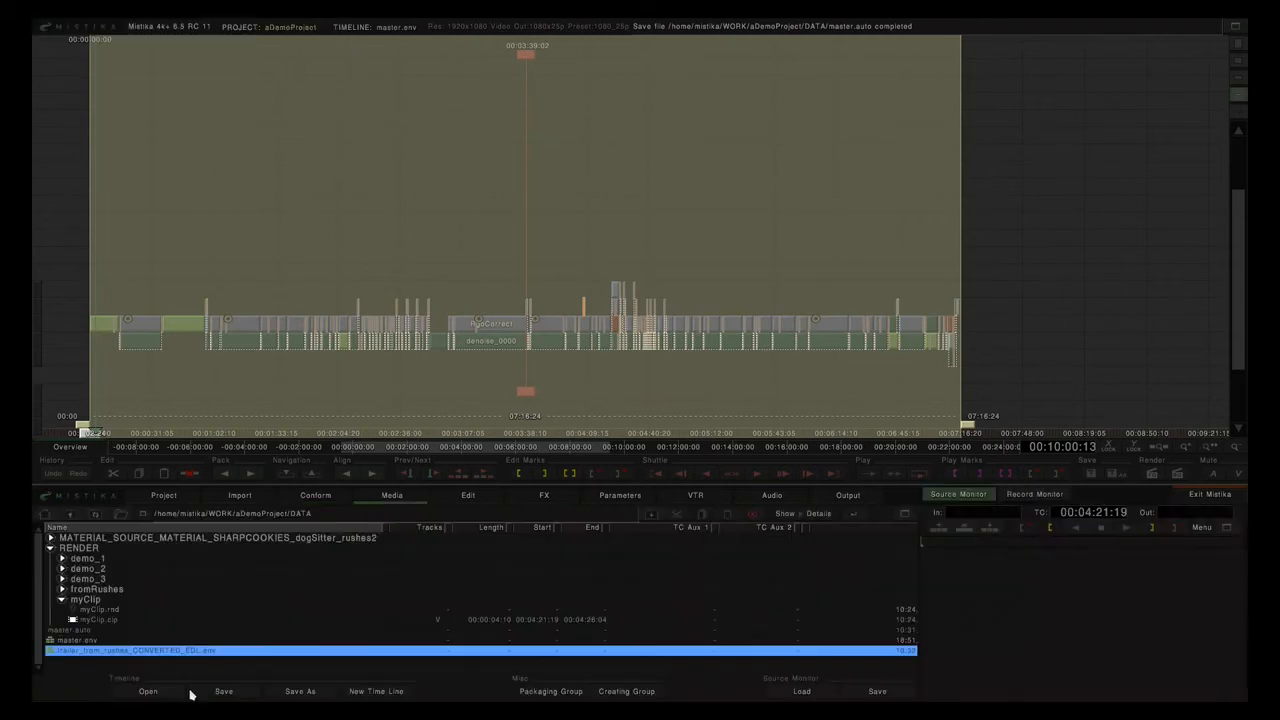
Open trailer_from_rushes_CONVERTED_EDL.env, then step into the first dark clip's group and back out.
double_click(127, 654)
click(306, 637)
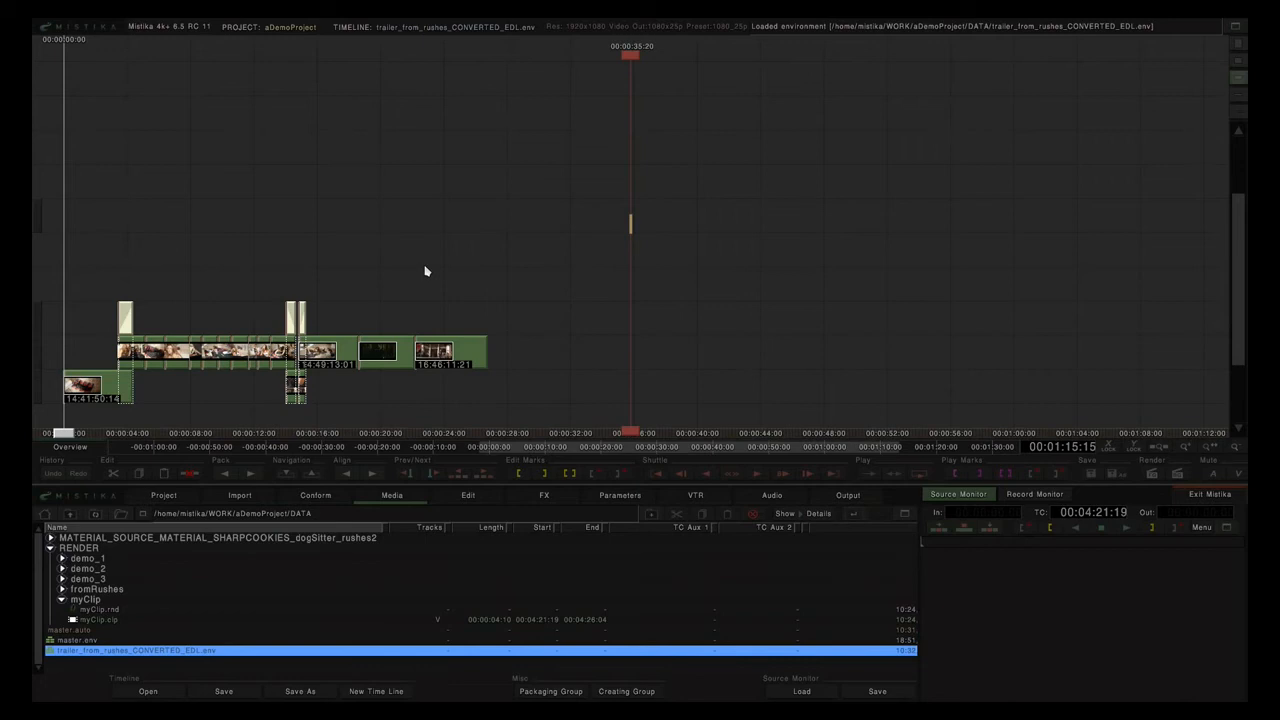
click(390, 352)
key(Page_Down)
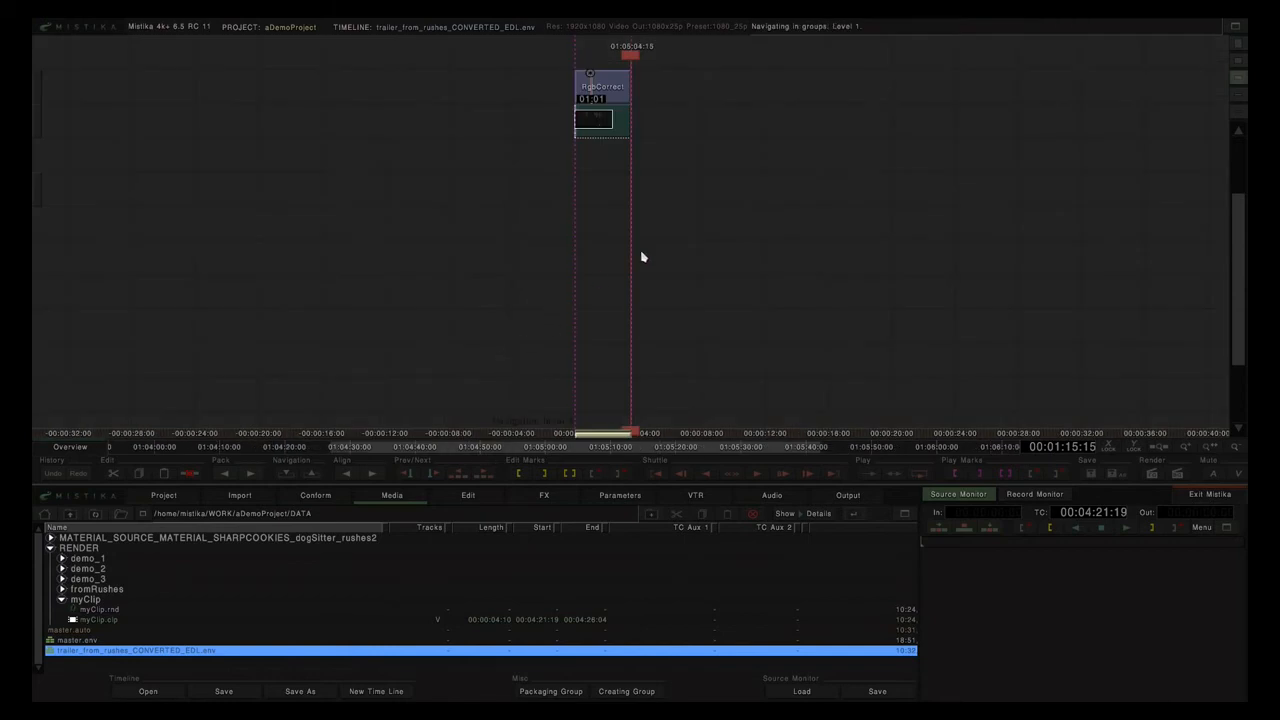
key(Page_Up)
Inspect the RgbCorrect and Crop layers inside several more grouped clips, returning to Level 0.
drag(669, 163, 684, 250)
key(Page_Down)
key(Page_Up)
click(443, 229)
key(Page_Down)
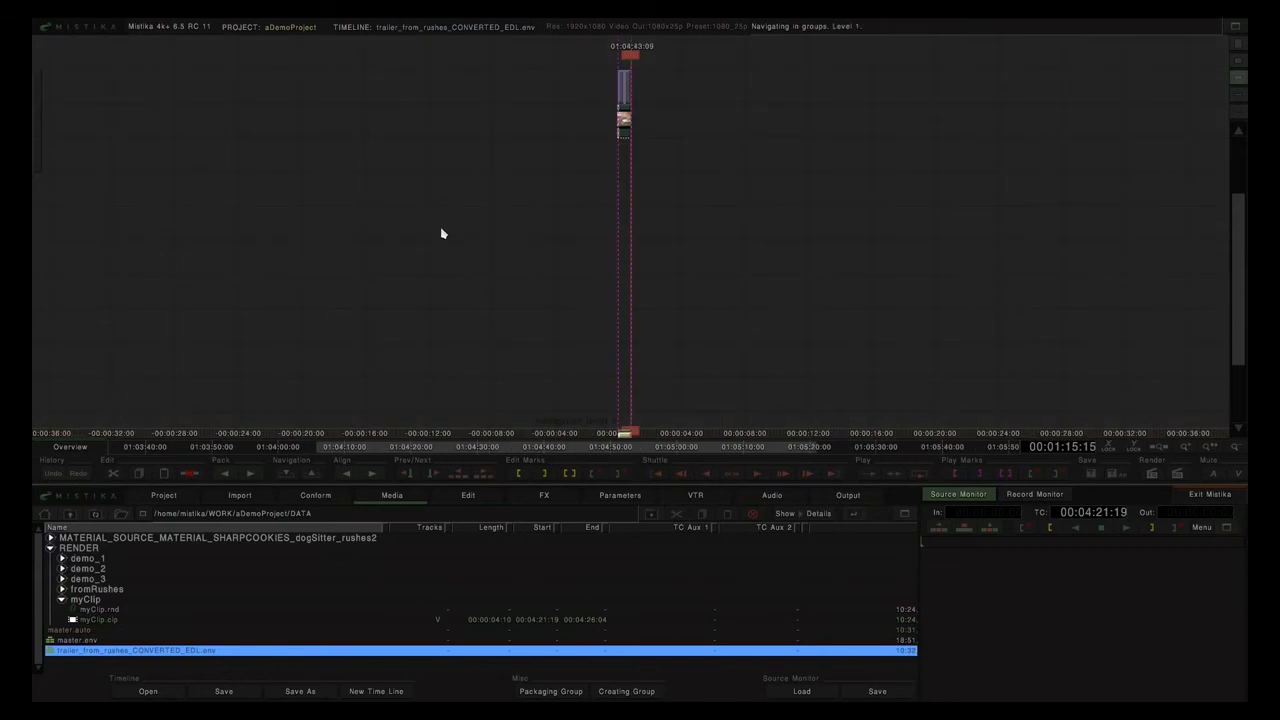
key(Page_Up)
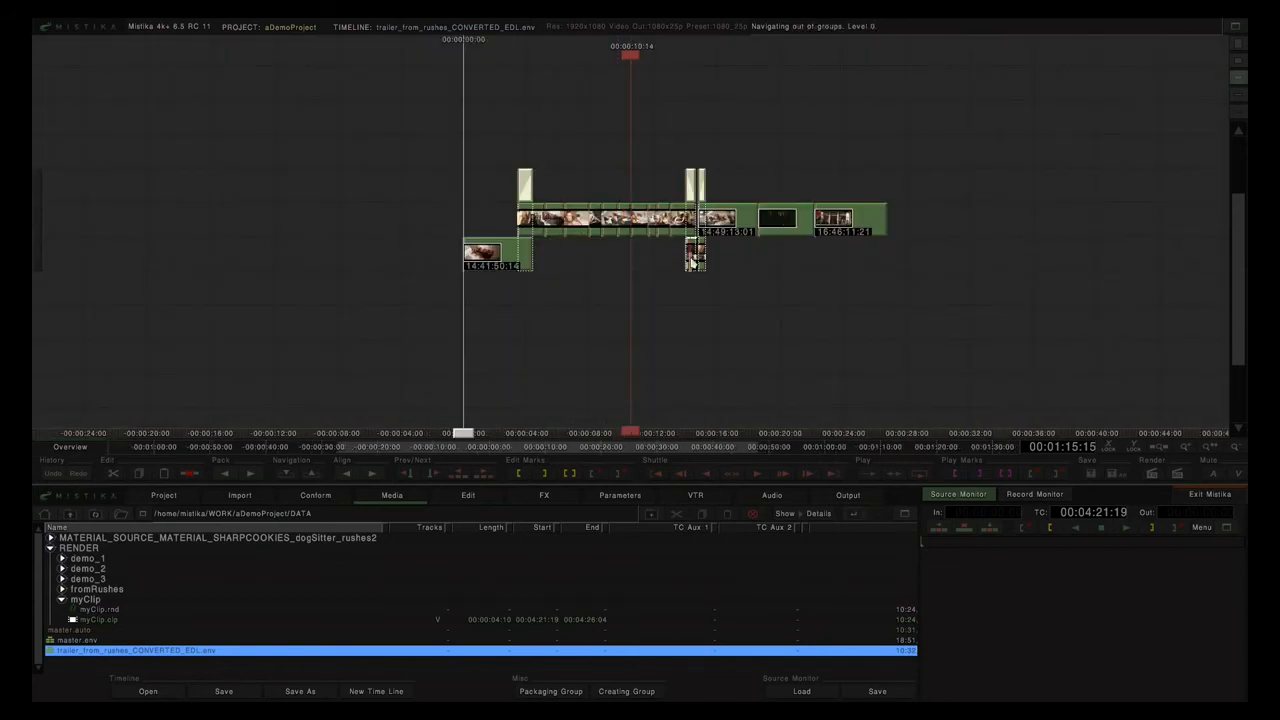
click(690, 262)
key(Page_Down)
scroll(691, 263, up, 10)
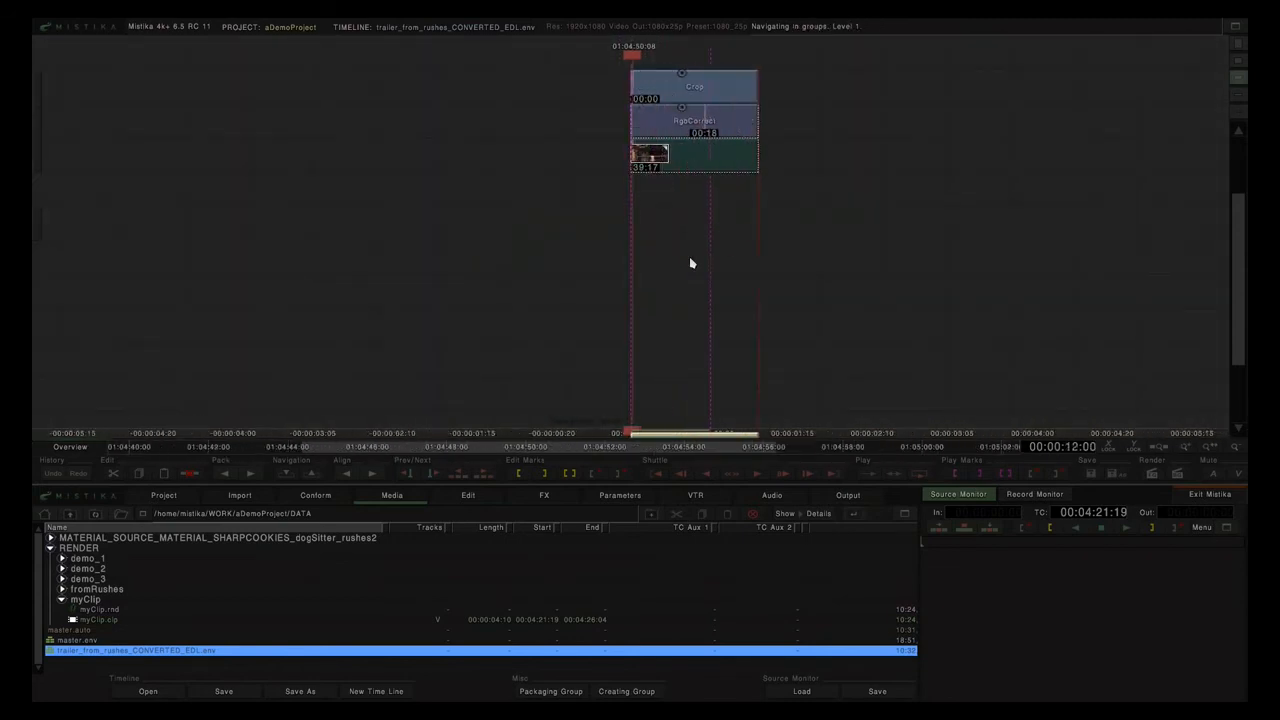
key(Page_Up)
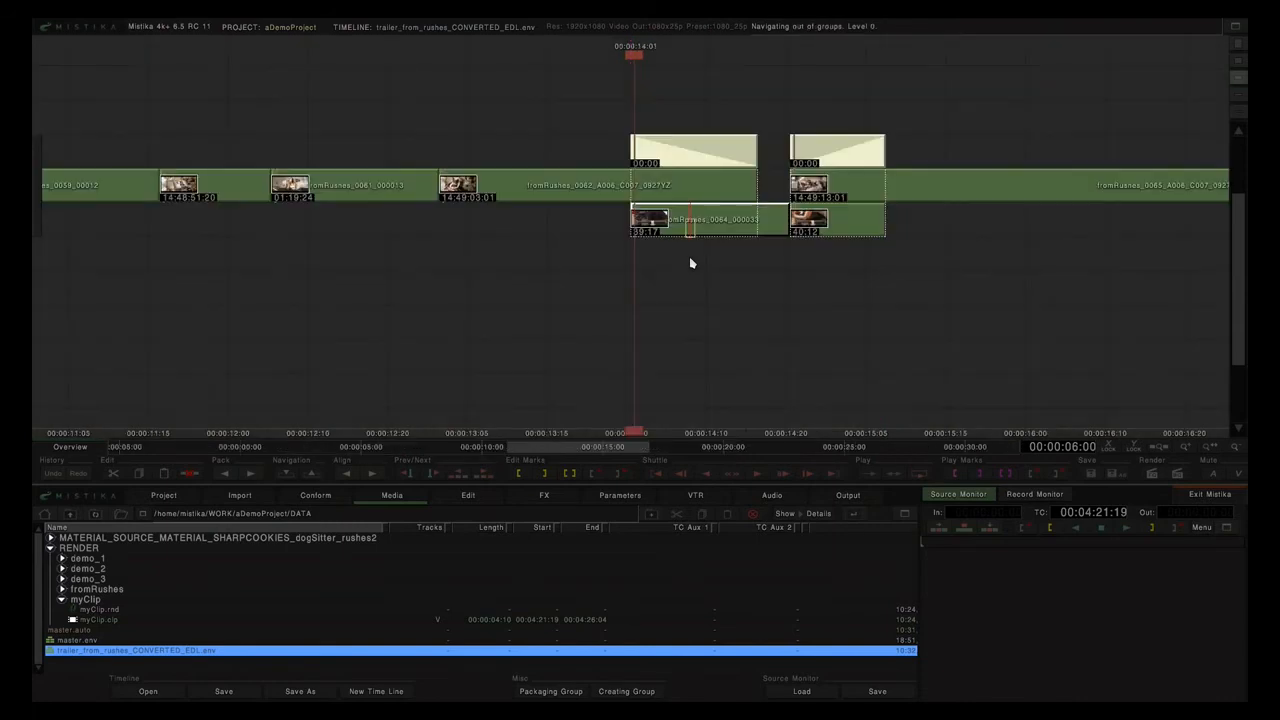
scroll(690, 263, down, 5)
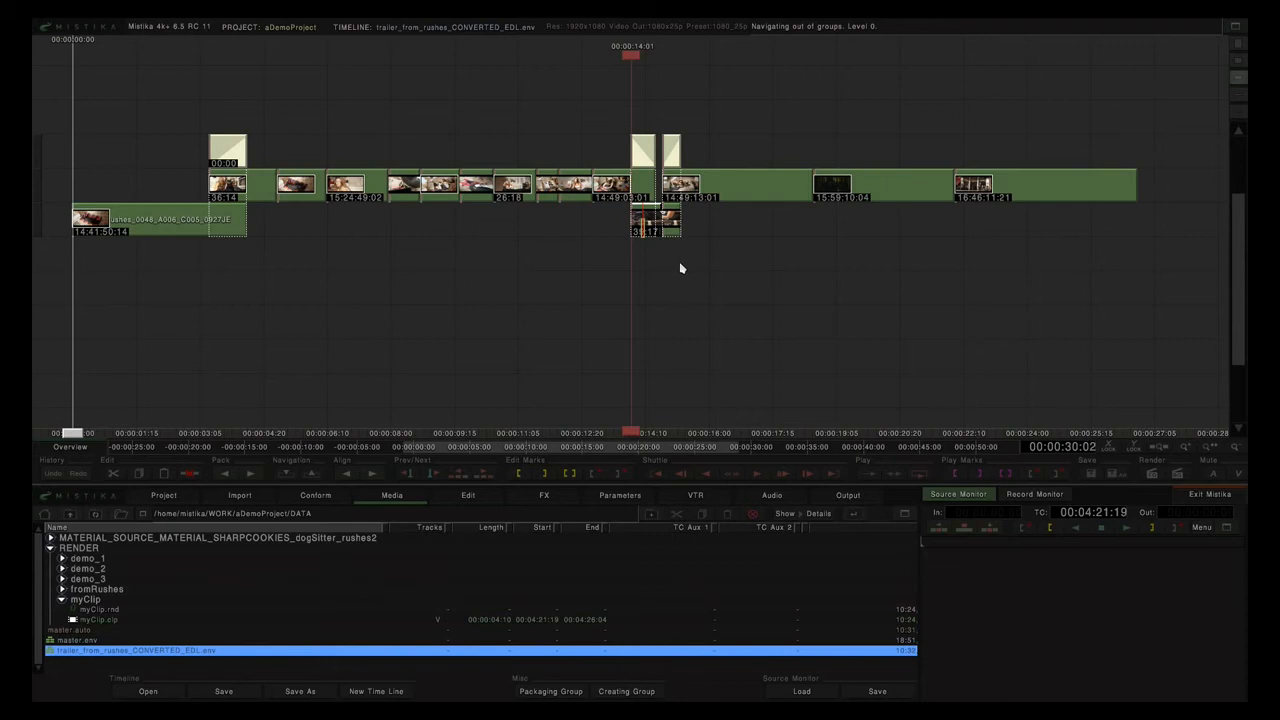
Load master.env, declining to save the trailer_from_rushes edit.
double_click(67, 641)
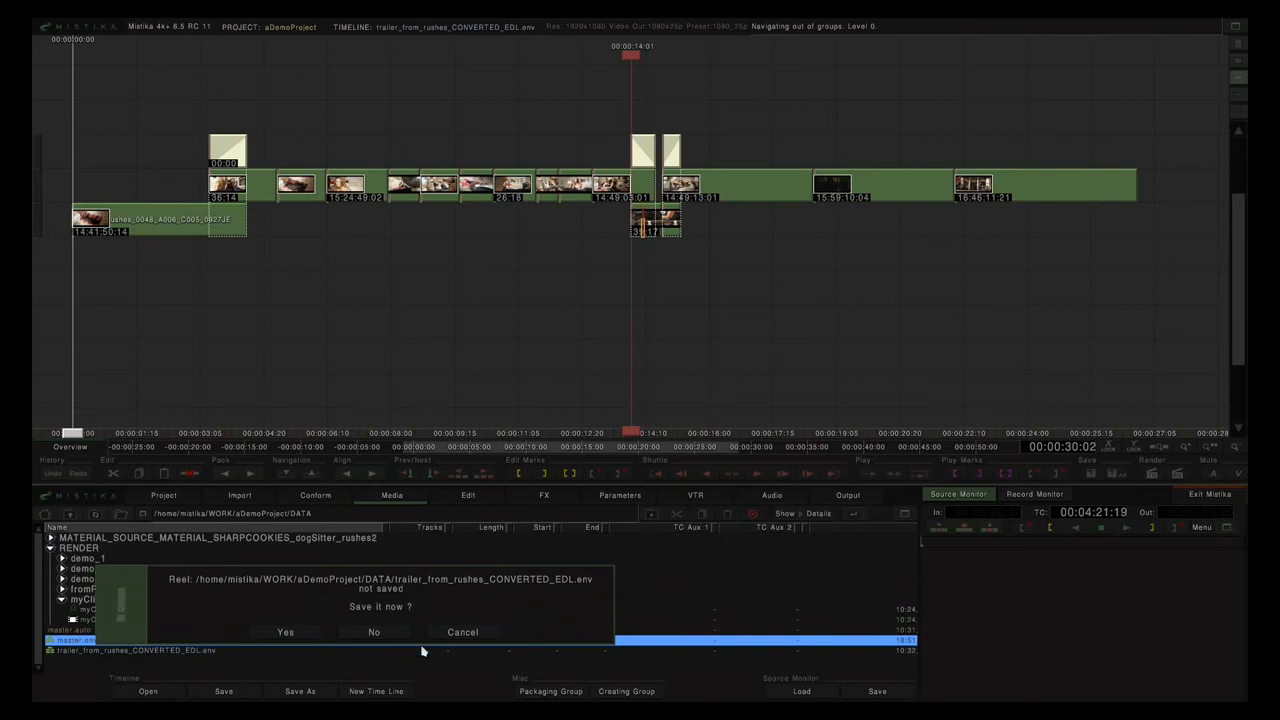
click(372, 633)
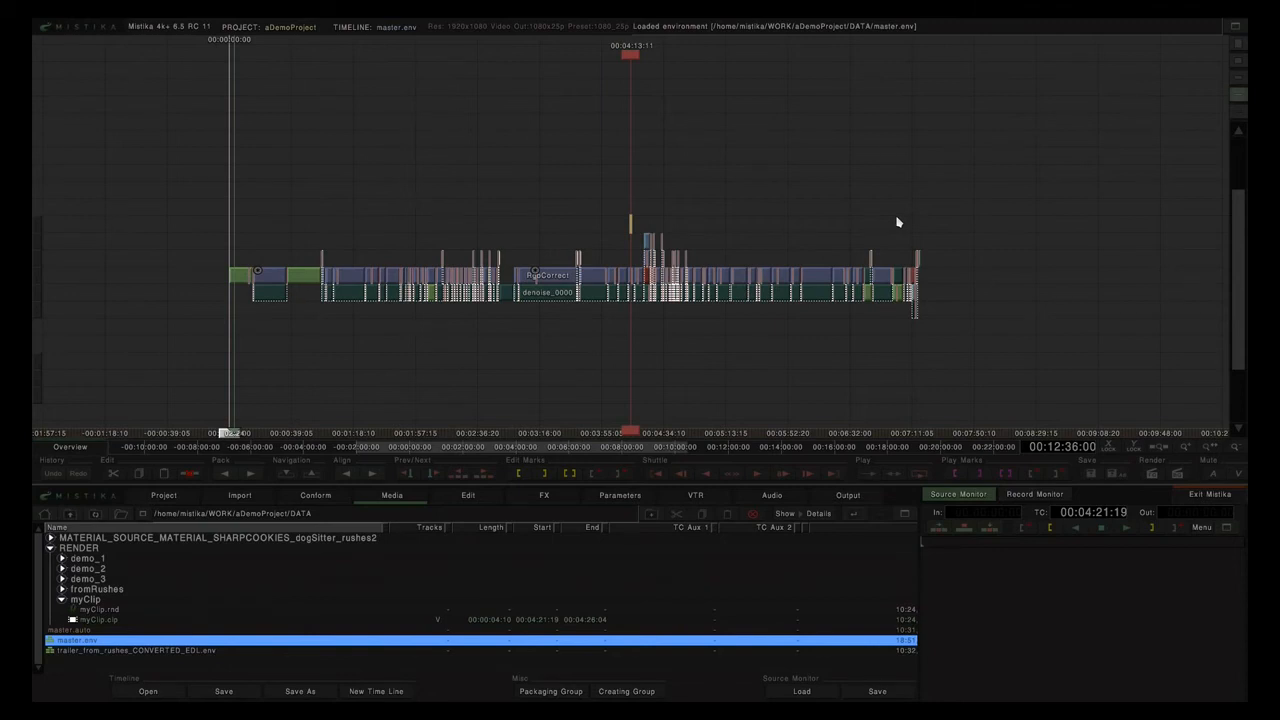
Mark in/out around all master timeline clips and name the render fromMaster.
click(836, 497)
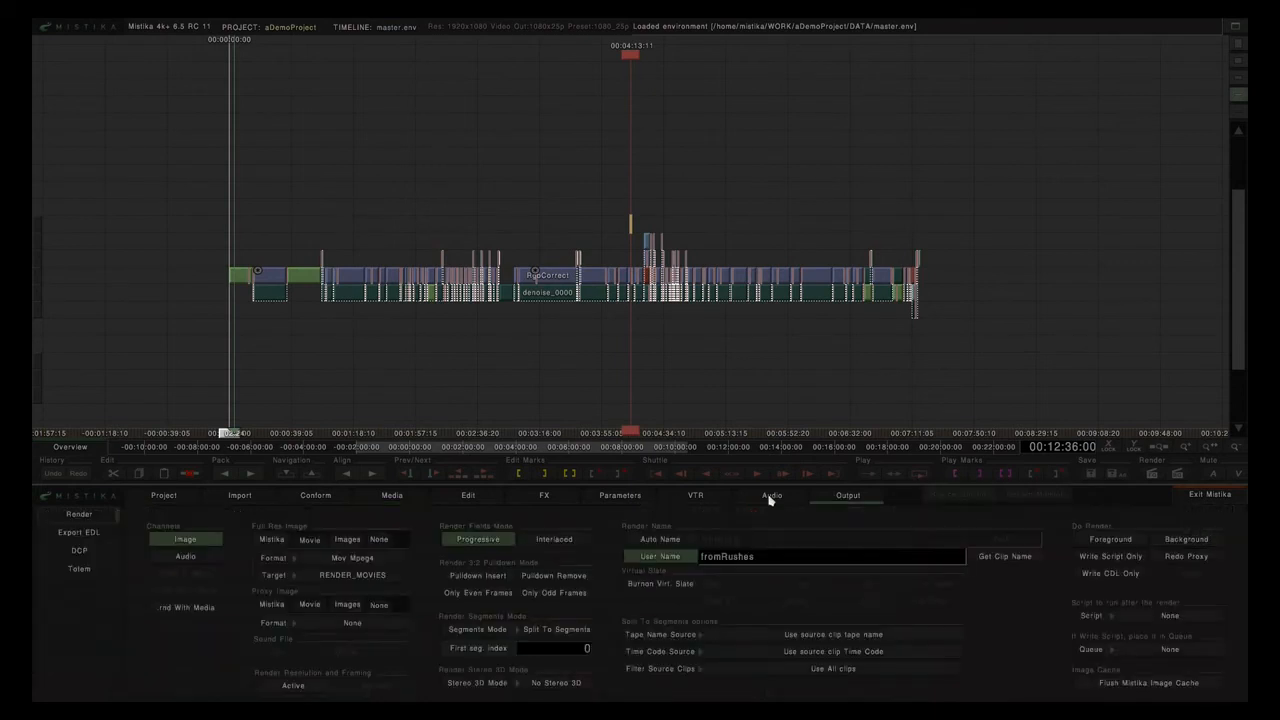
drag(194, 214, 1006, 340)
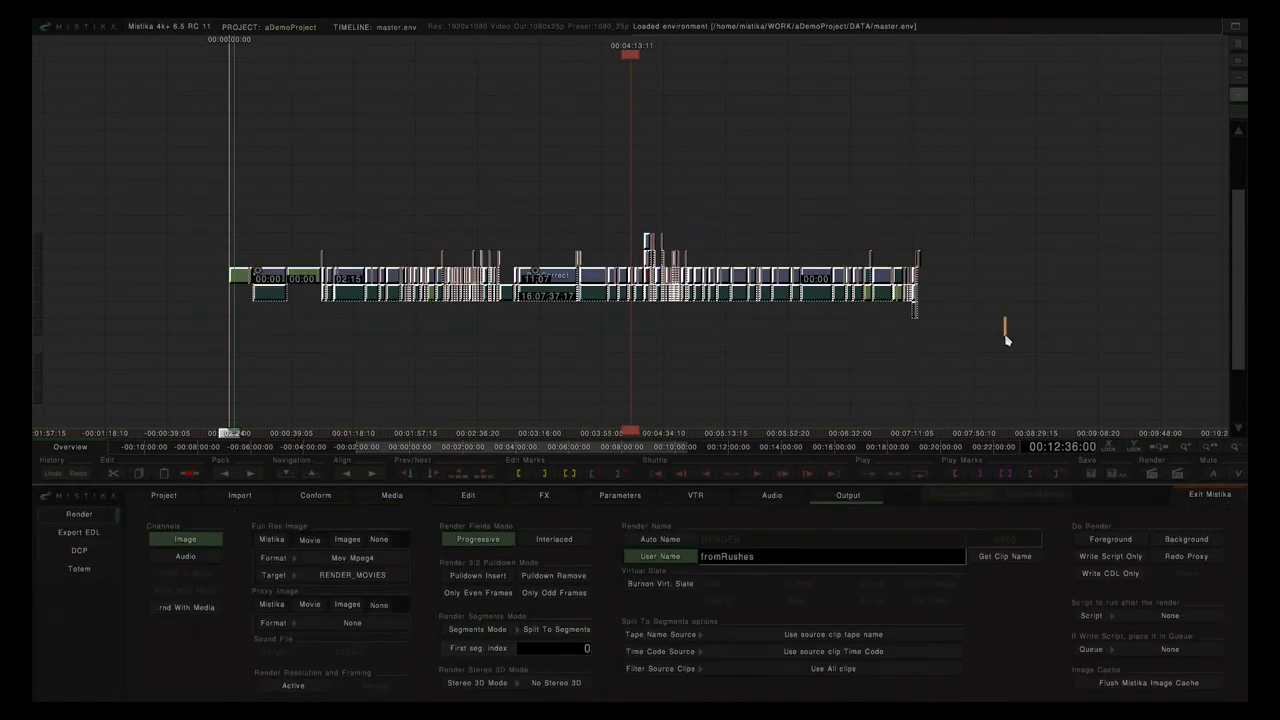
key(p)
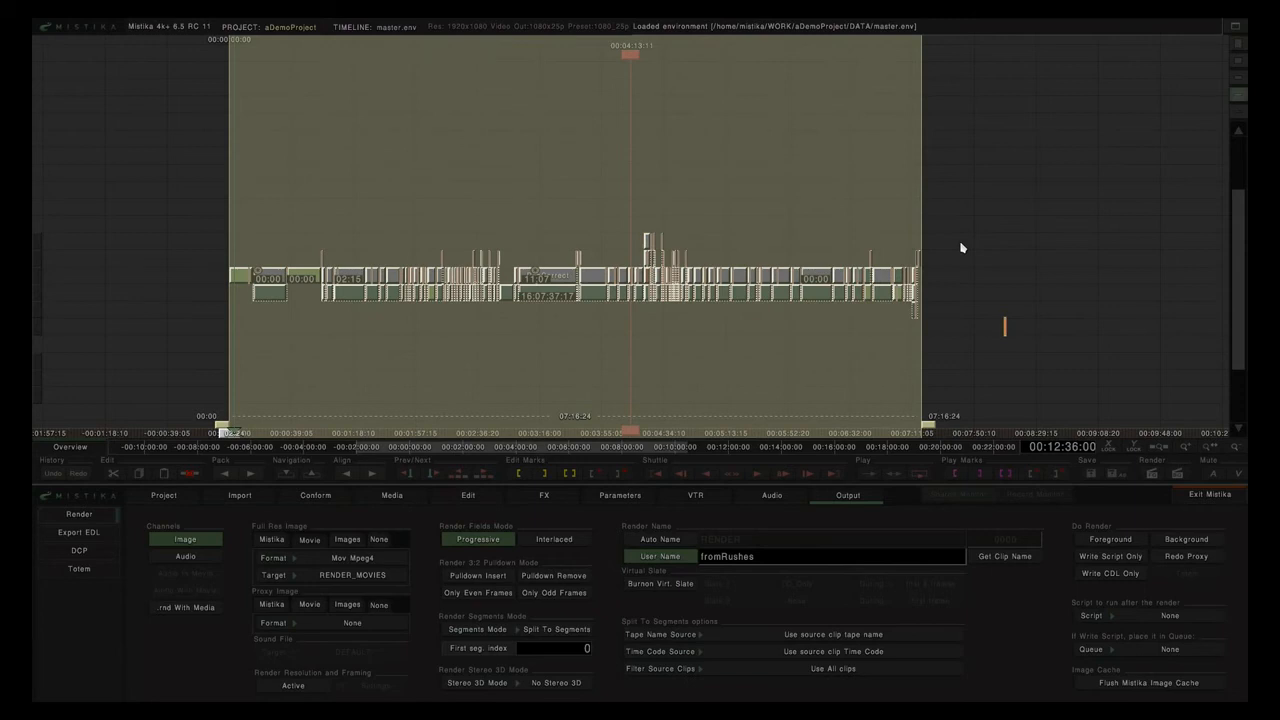
click(934, 195)
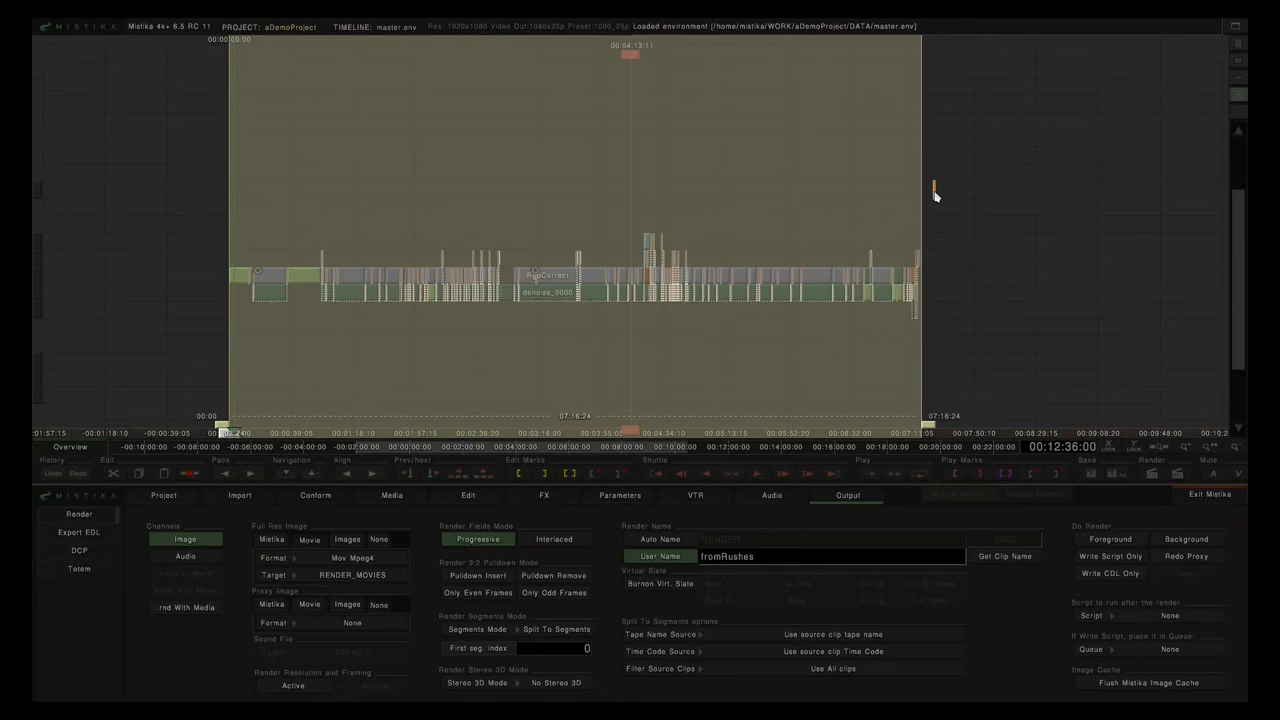
drag(756, 557, 727, 560)
text(Master)
Render as one segment with timeline tape name and timecode, writing the script only.
click(572, 632)
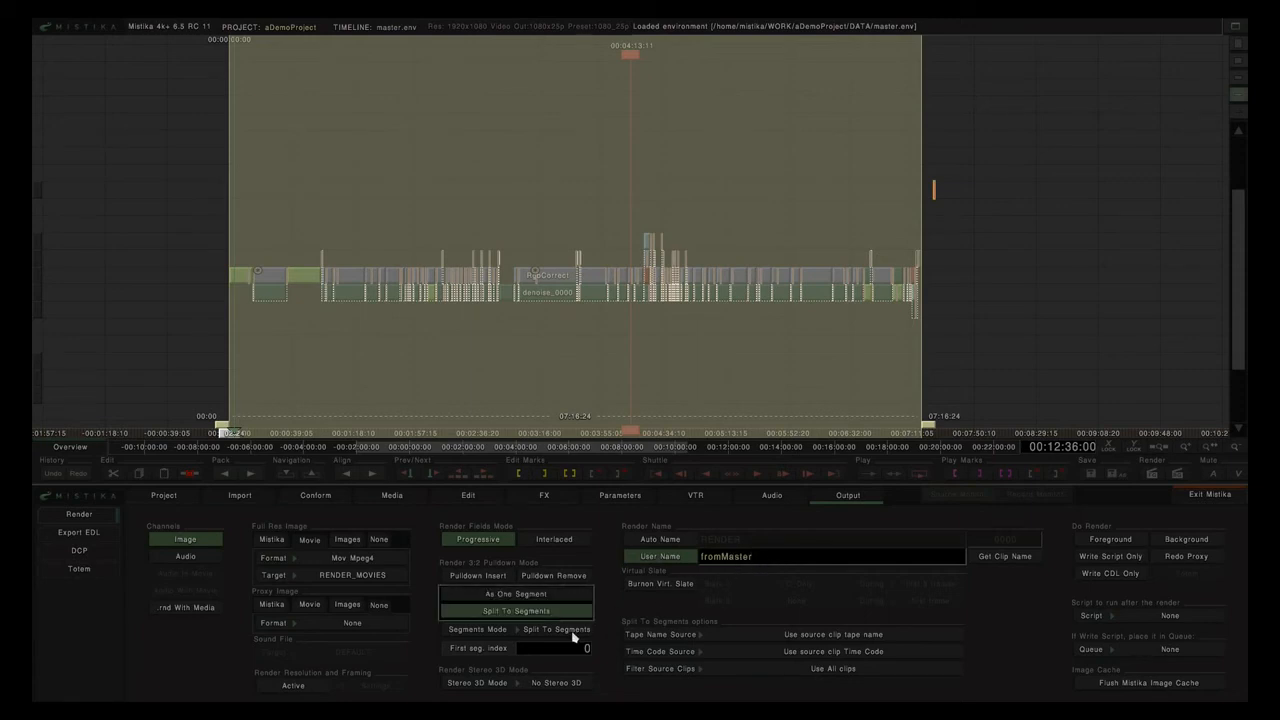
click(508, 595)
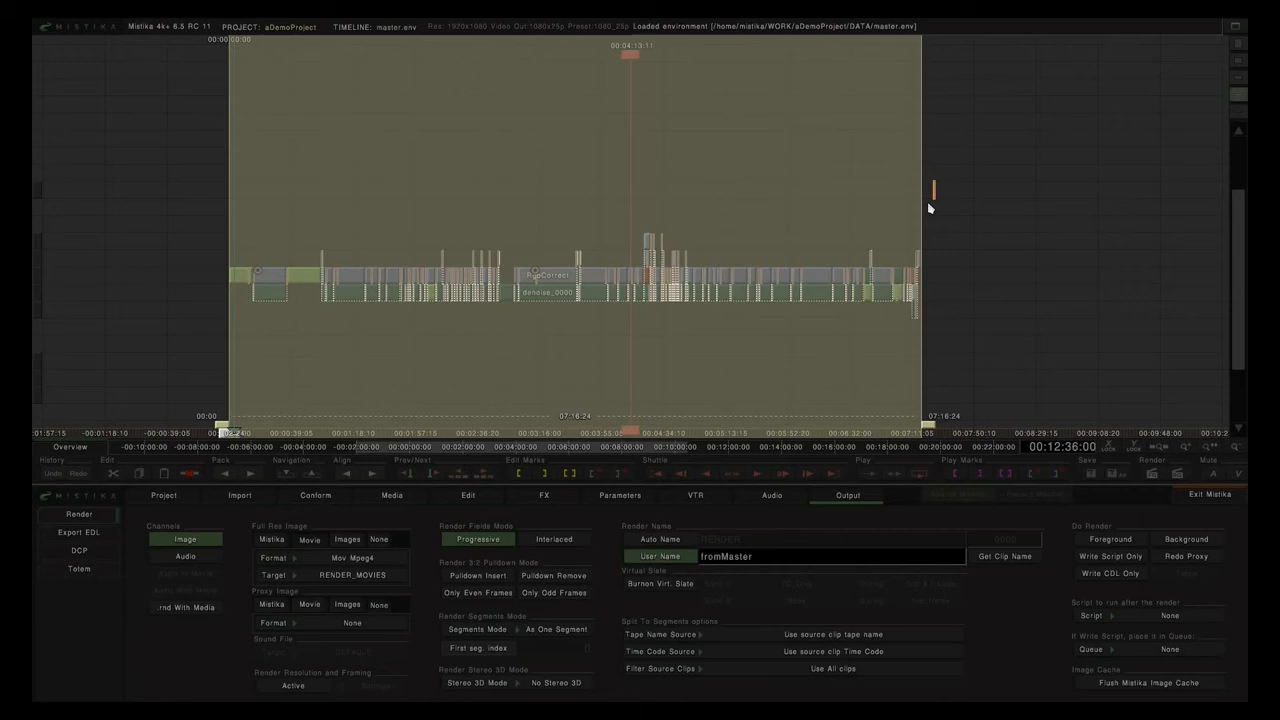
click(800, 636)
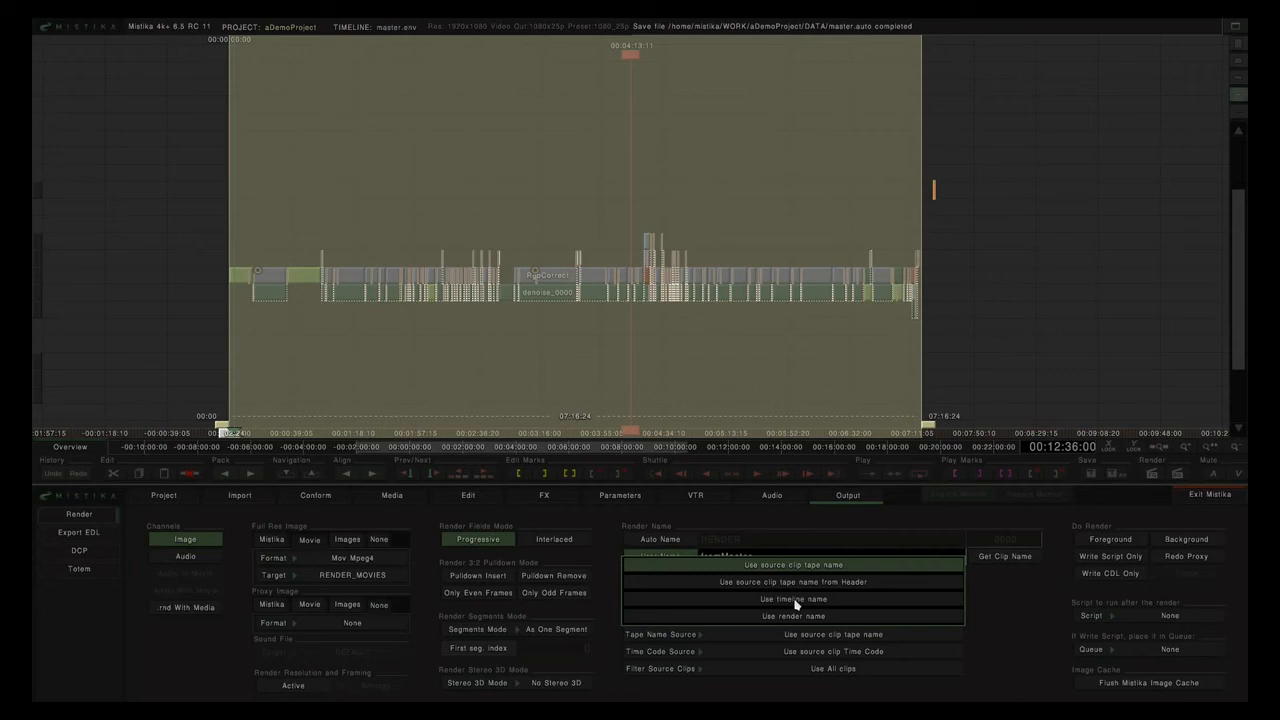
click(796, 601)
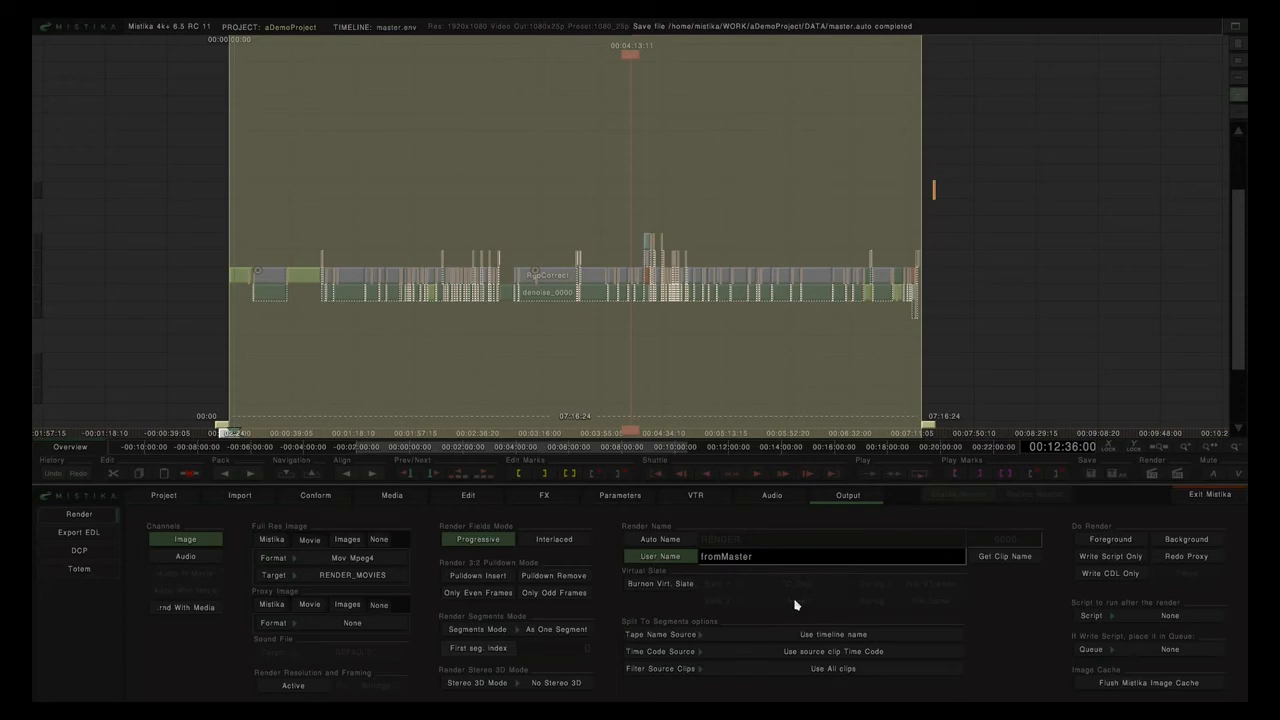
click(805, 655)
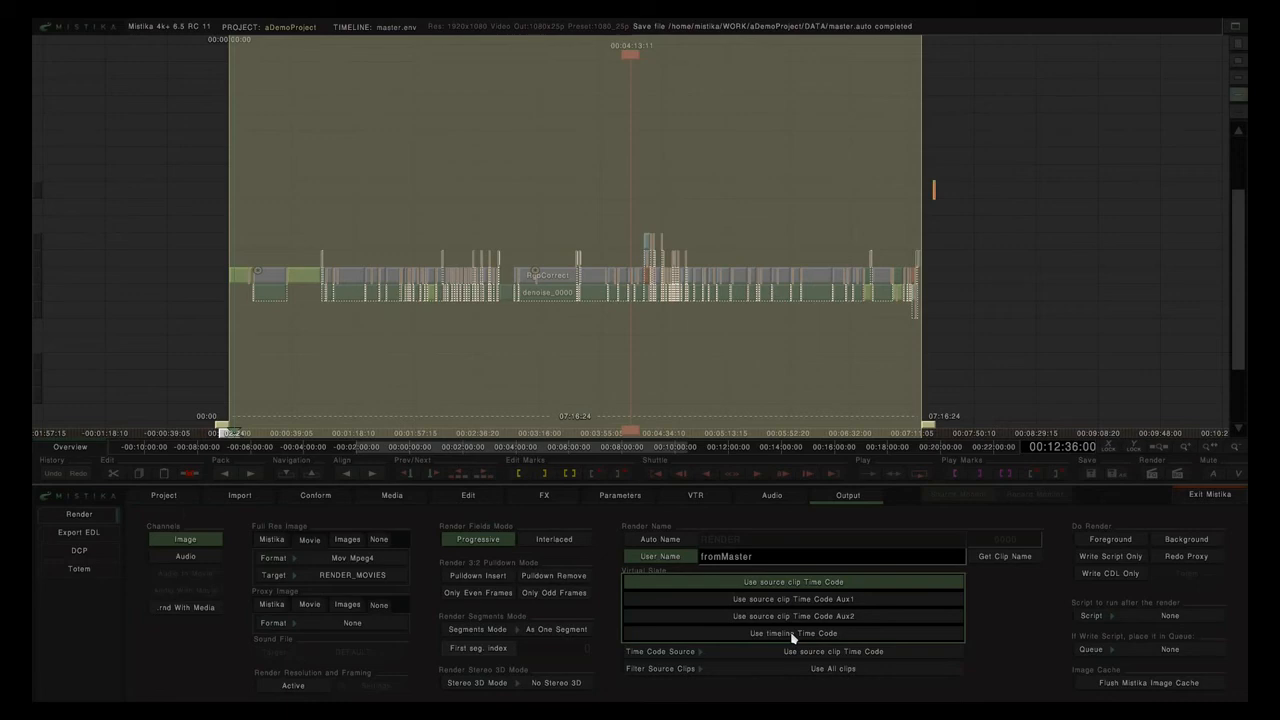
click(793, 634)
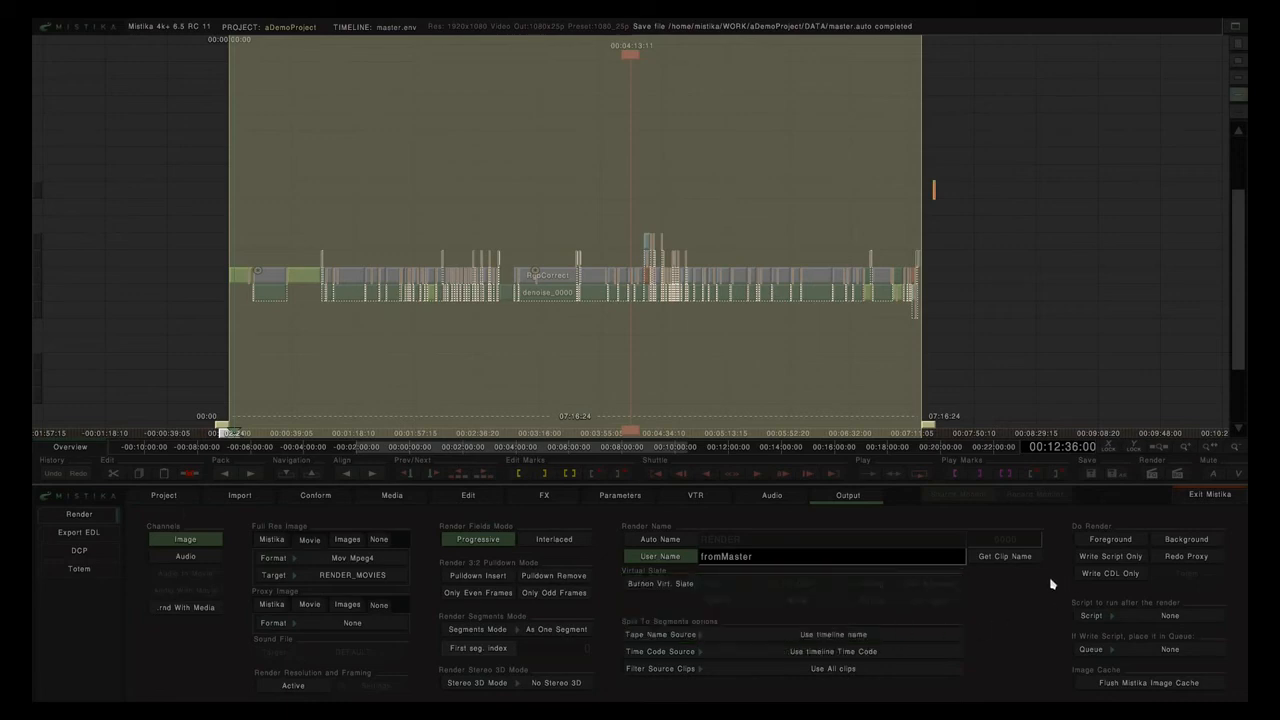
click(1110, 556)
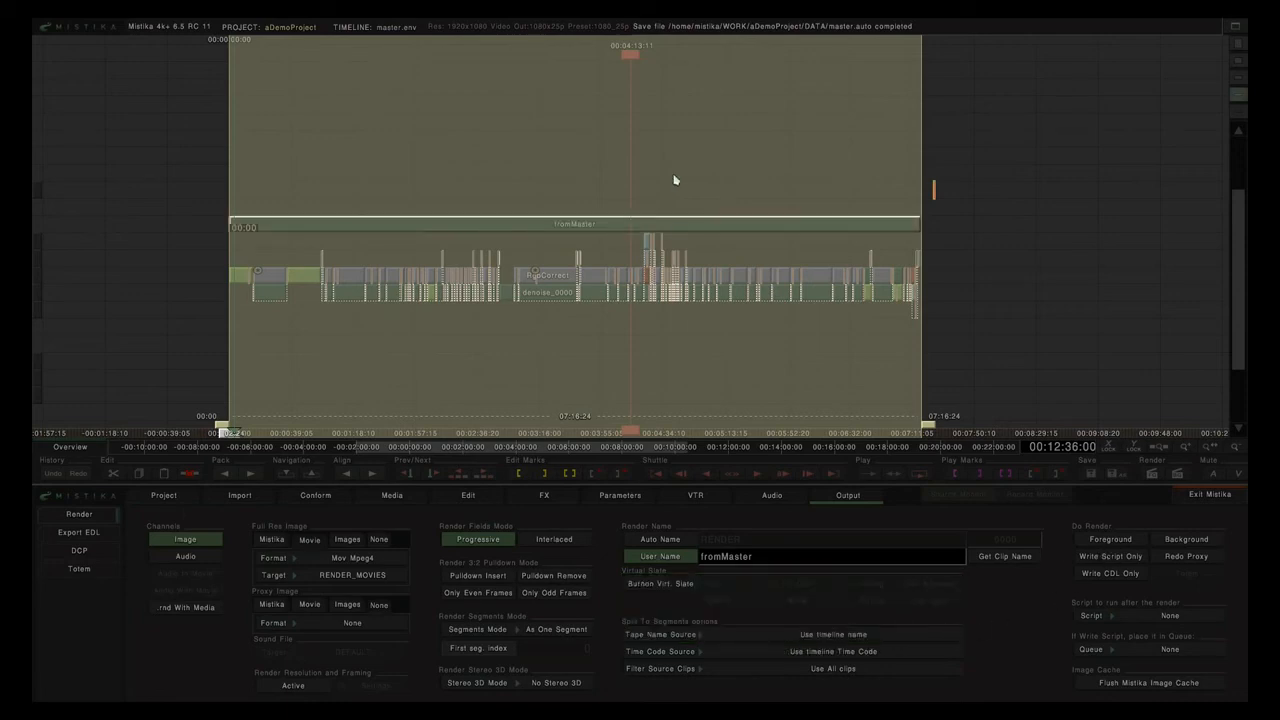
Delete the fromMaster render bar from the master timeline.
drag(691, 231, 706, 207)
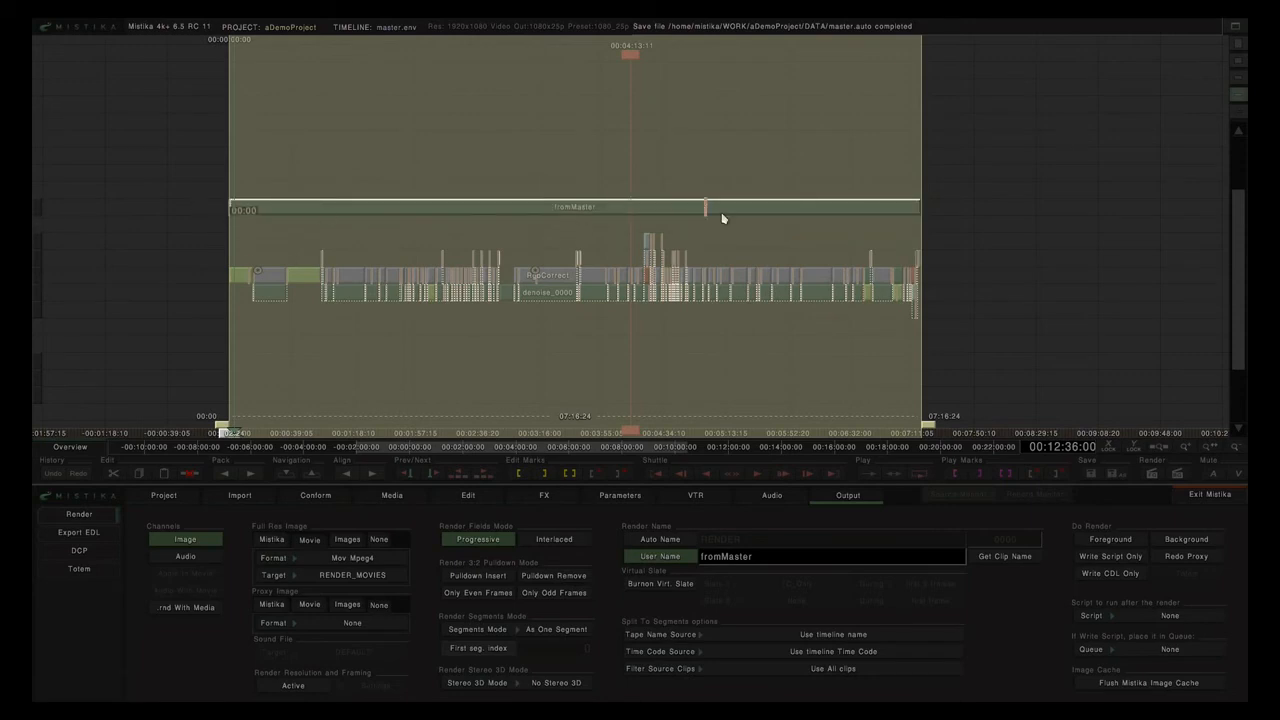
key(Delete)
click(743, 202)
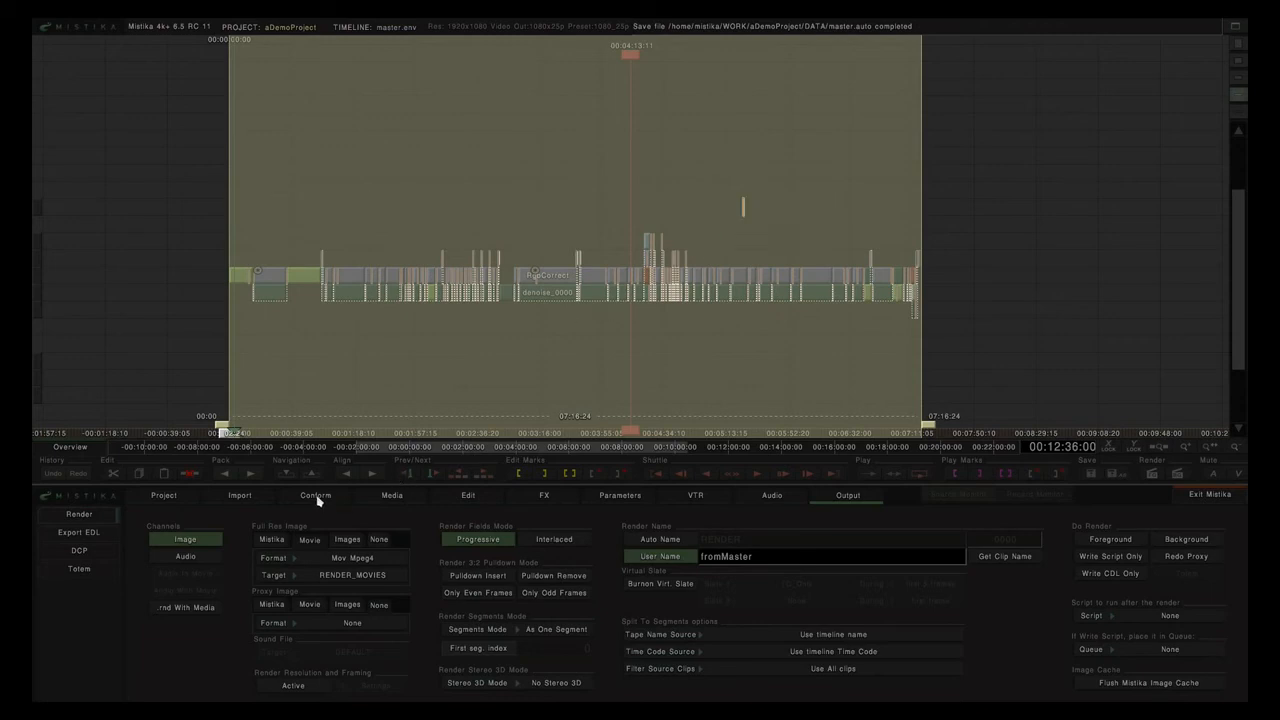
Load fromMaster.rnd from the RENDER folder to inspect it, then remove it from the timeline.
click(389, 497)
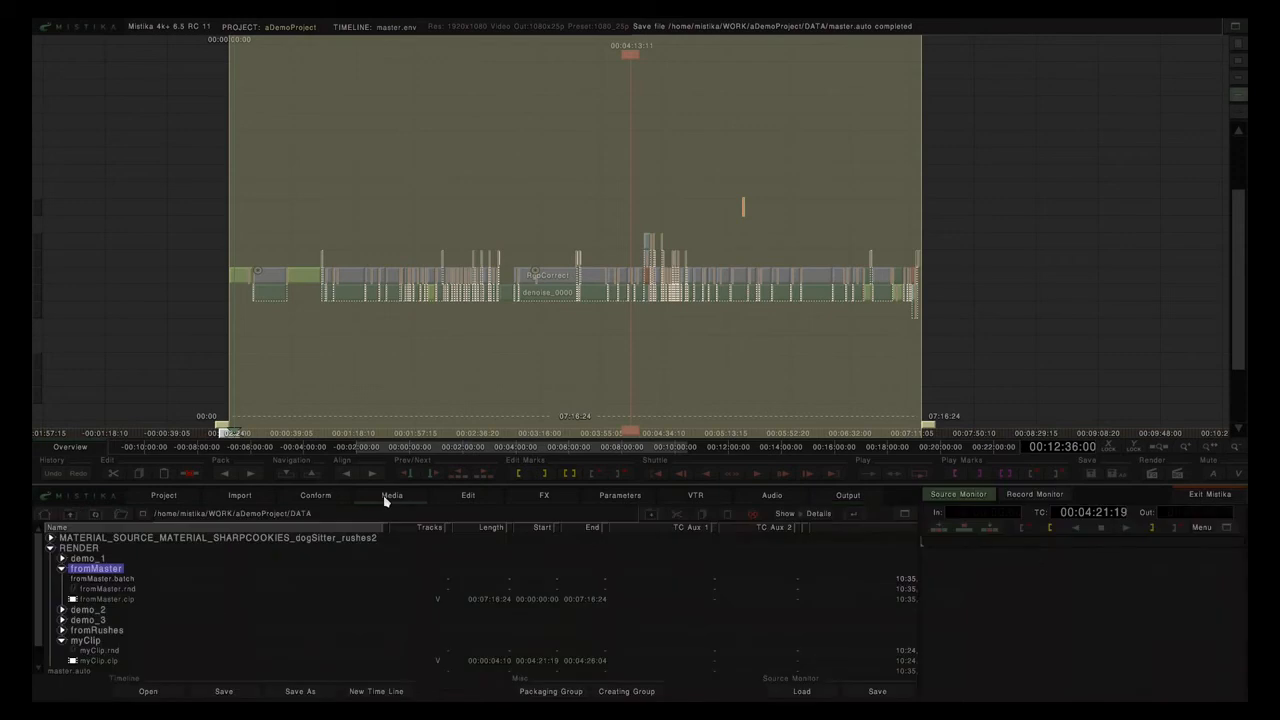
click(97, 591)
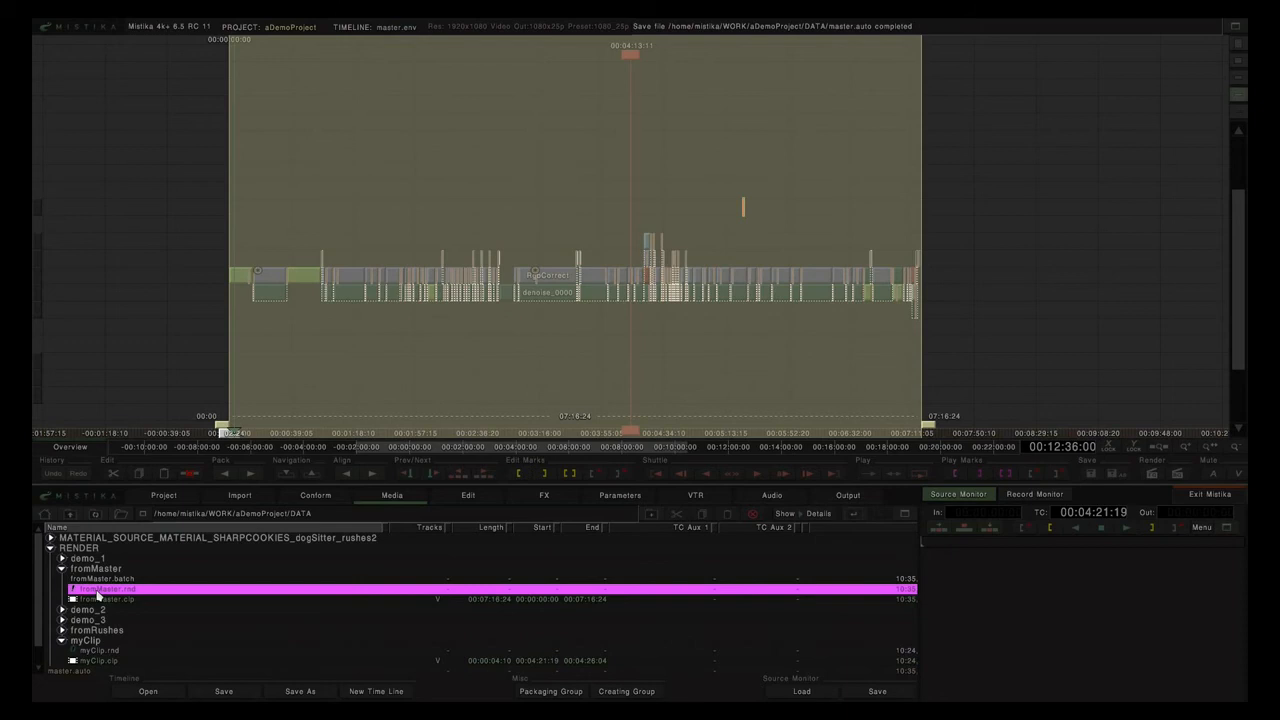
click(525, 139)
double_click(127, 591)
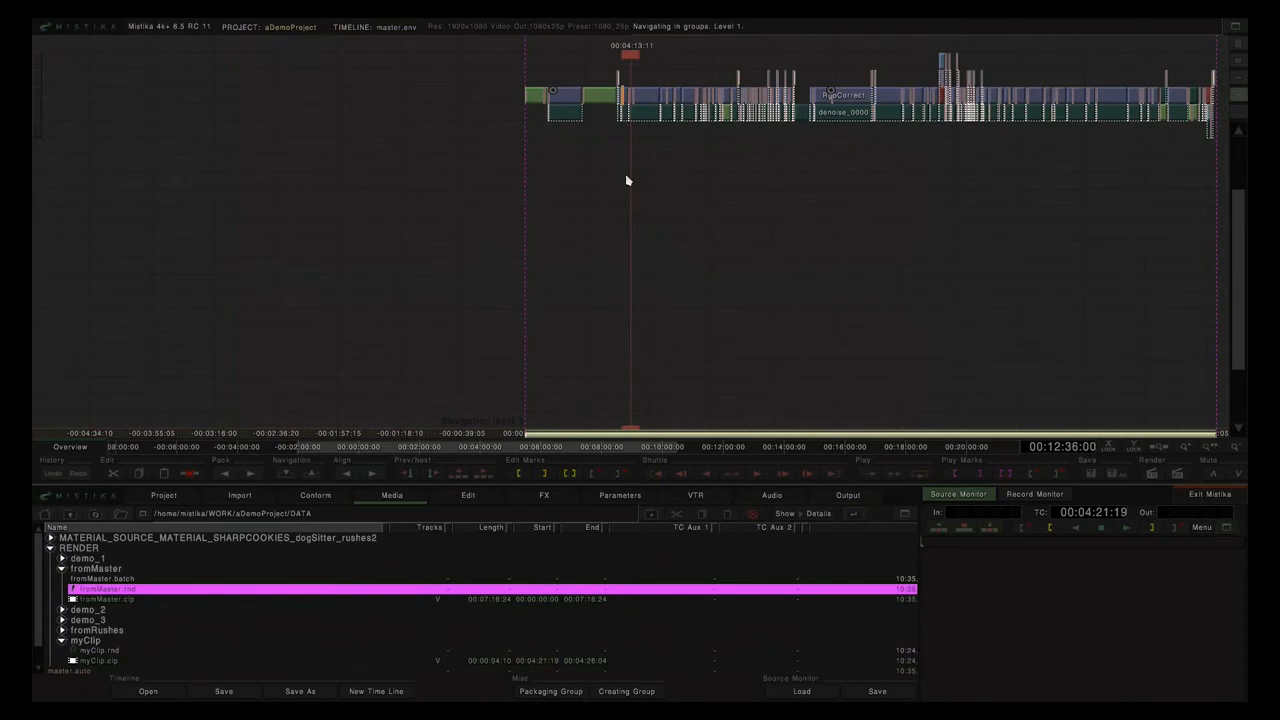
key(Page_Up)
click(604, 231)
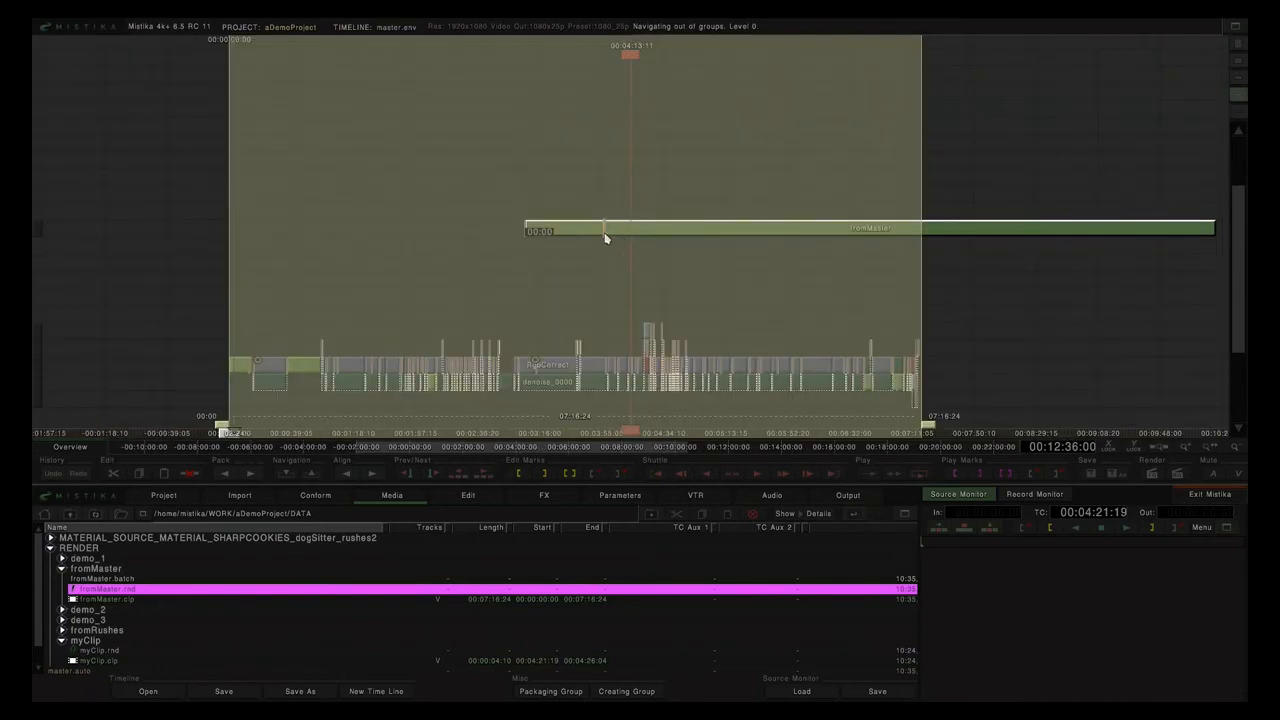
key(Delete)
Load trailer_from_master.edl as the EDL to conform.
click(312, 496)
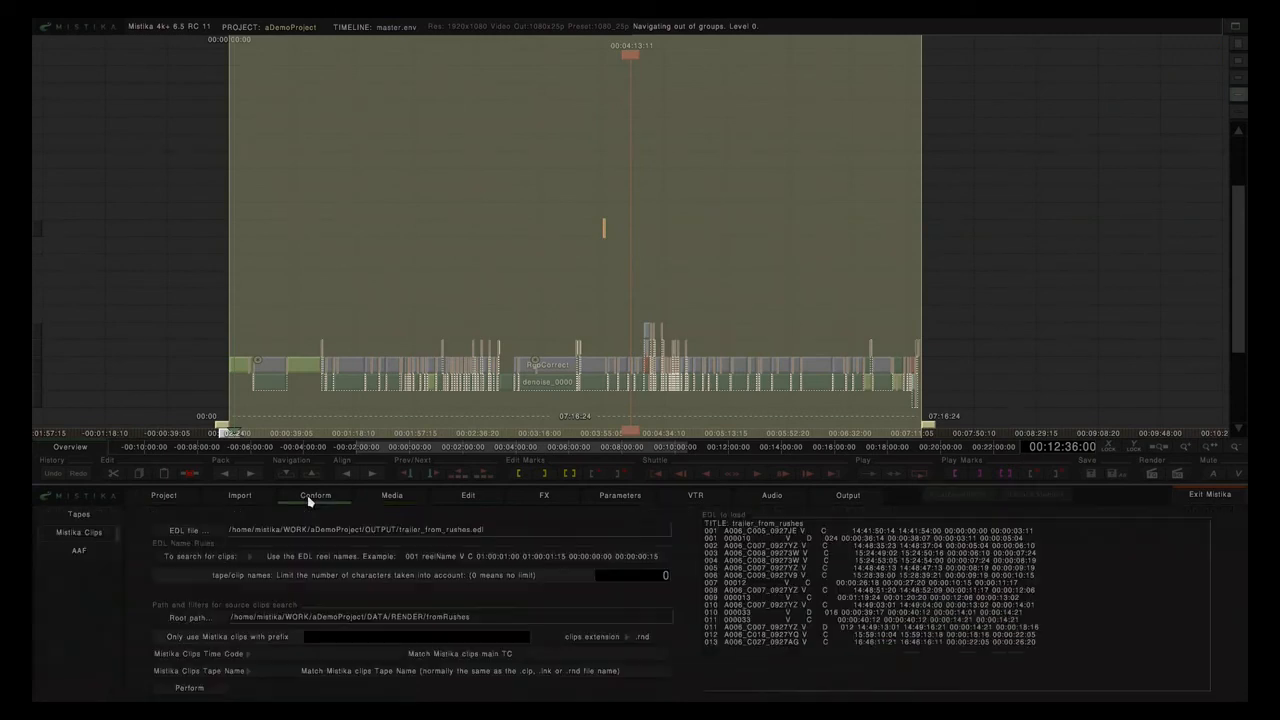
click(193, 535)
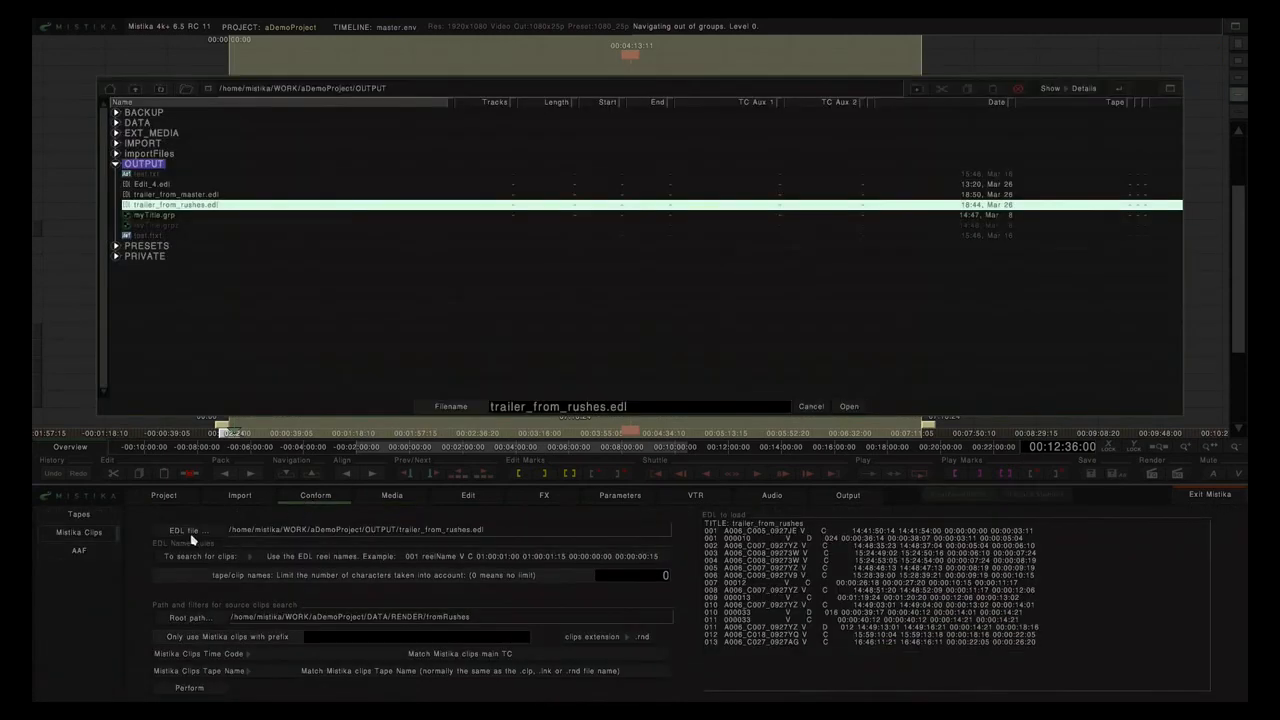
click(158, 196)
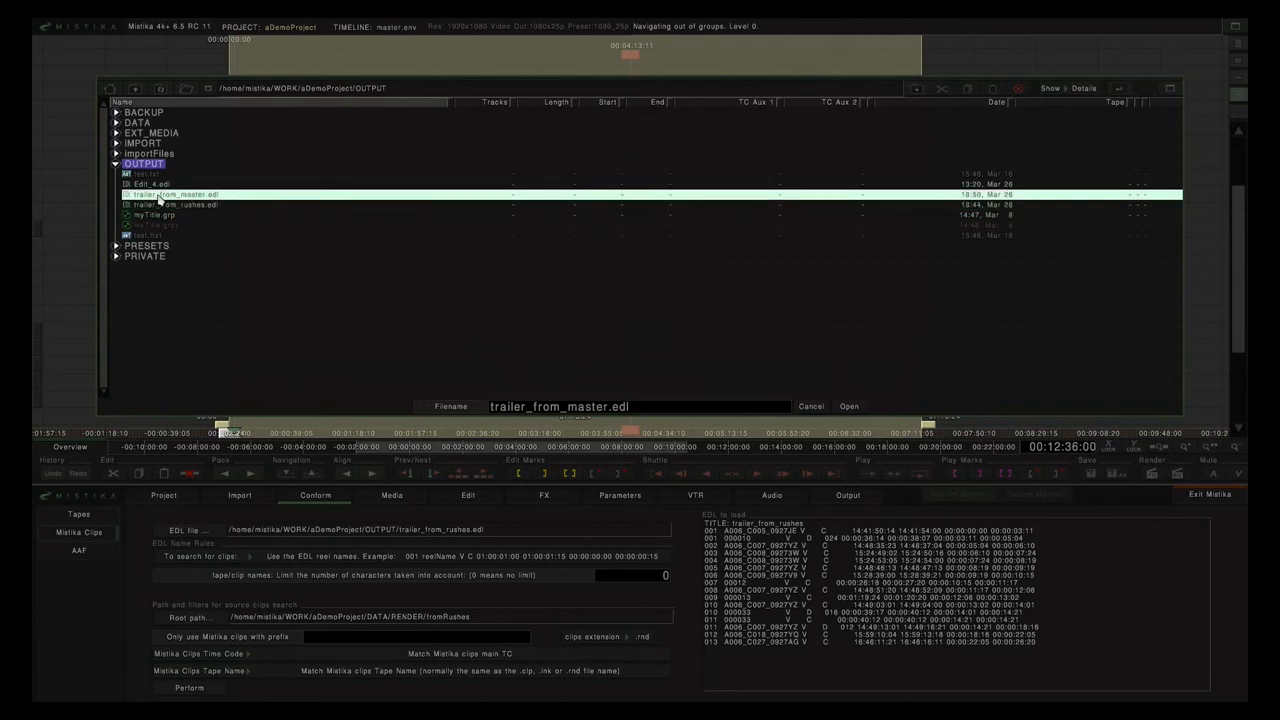
click(848, 407)
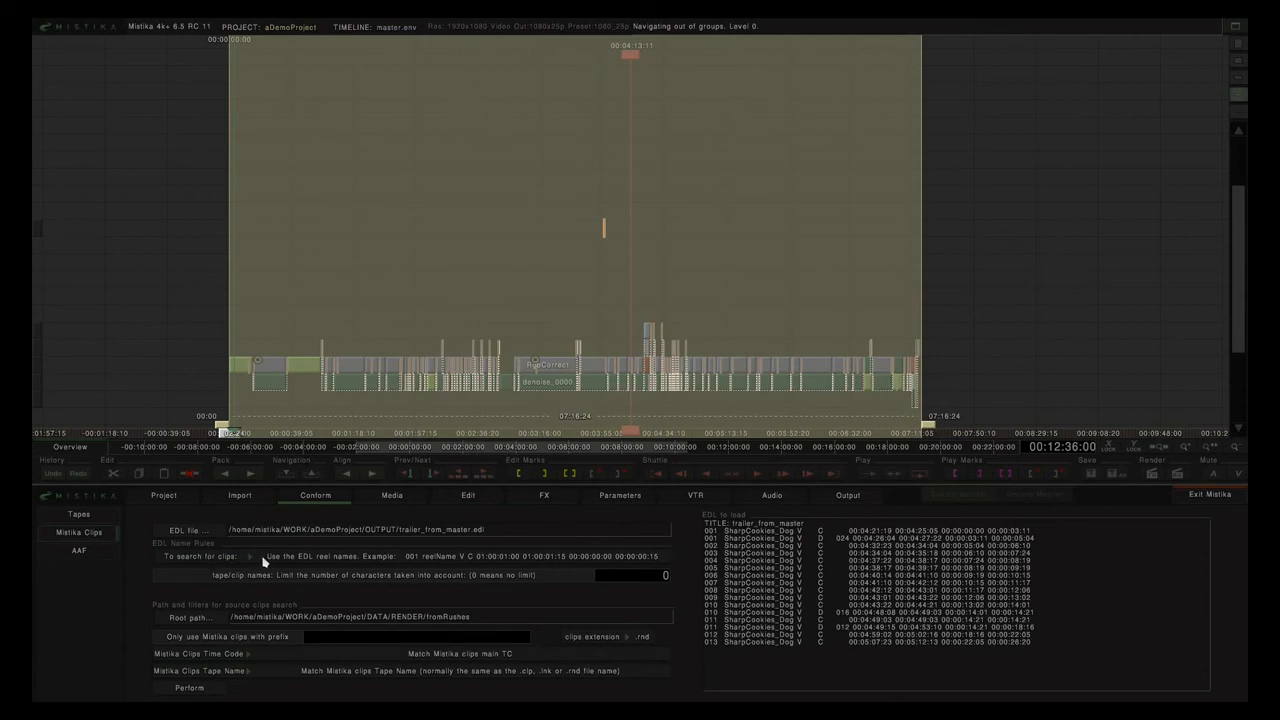
Match clips by timecode only and set the root path to DATA/RENDER/fromMaster.
click(313, 558)
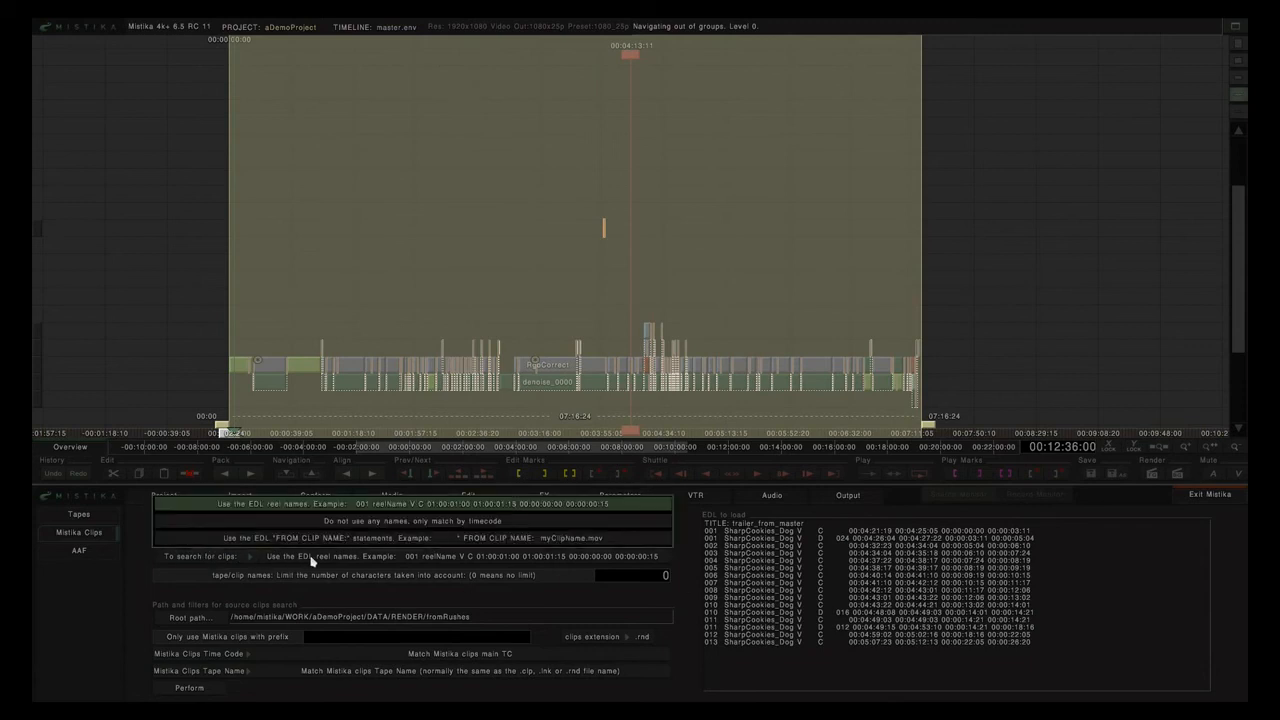
click(381, 527)
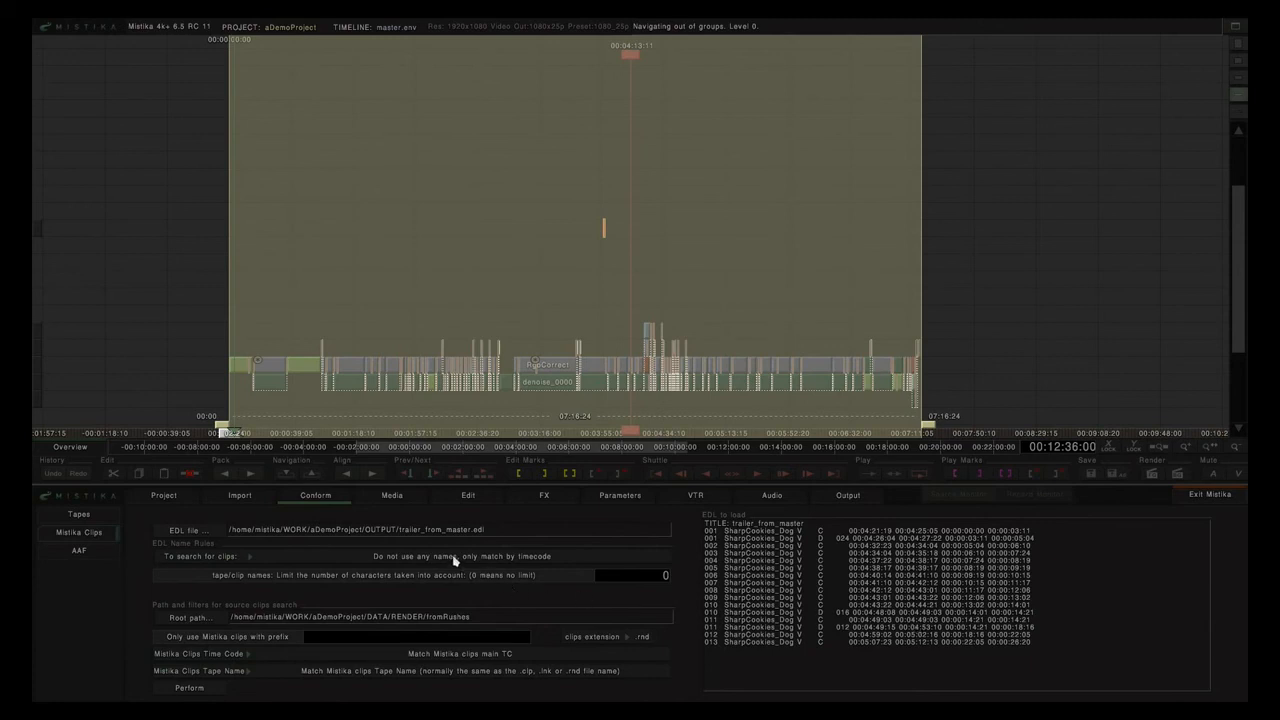
click(189, 619)
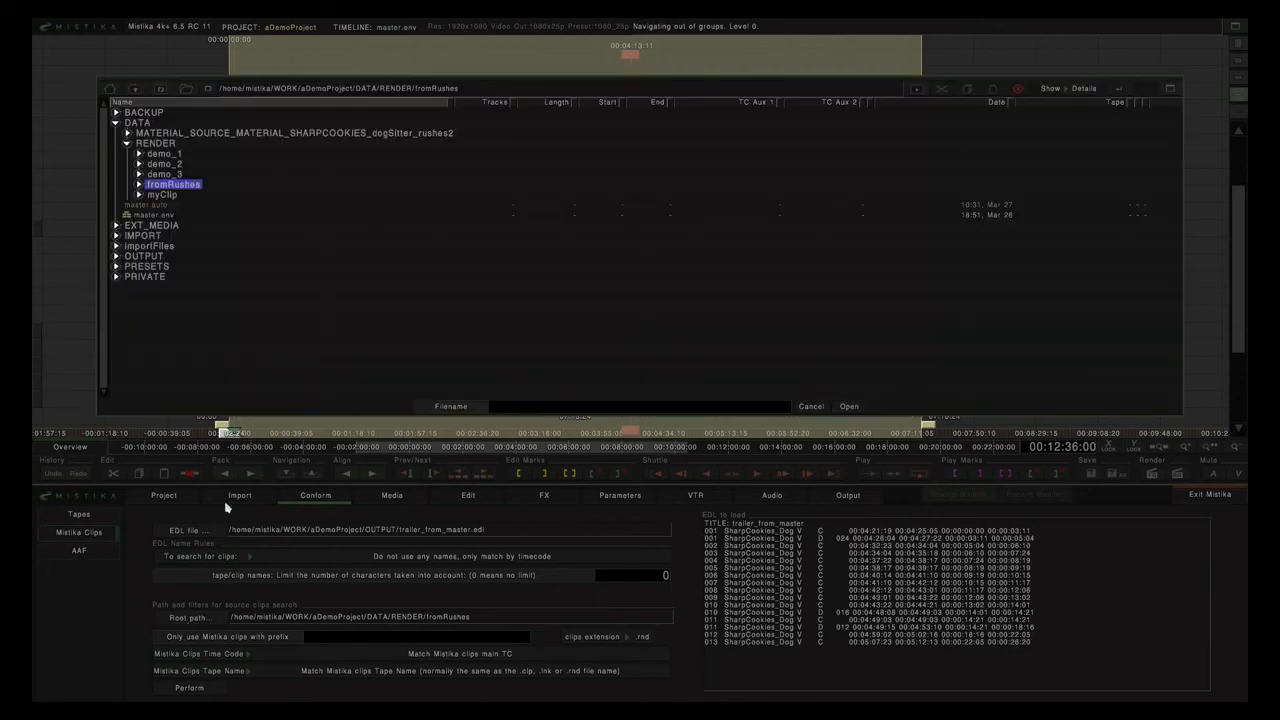
click(161, 90)
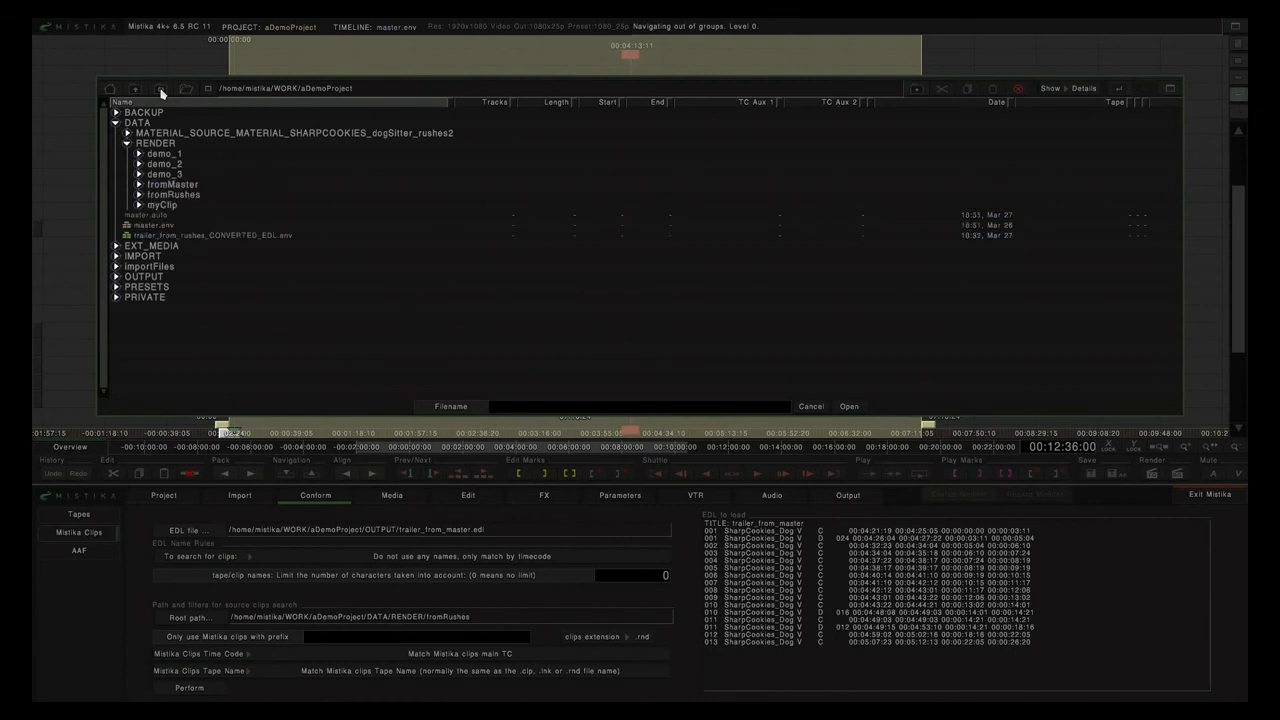
click(180, 185)
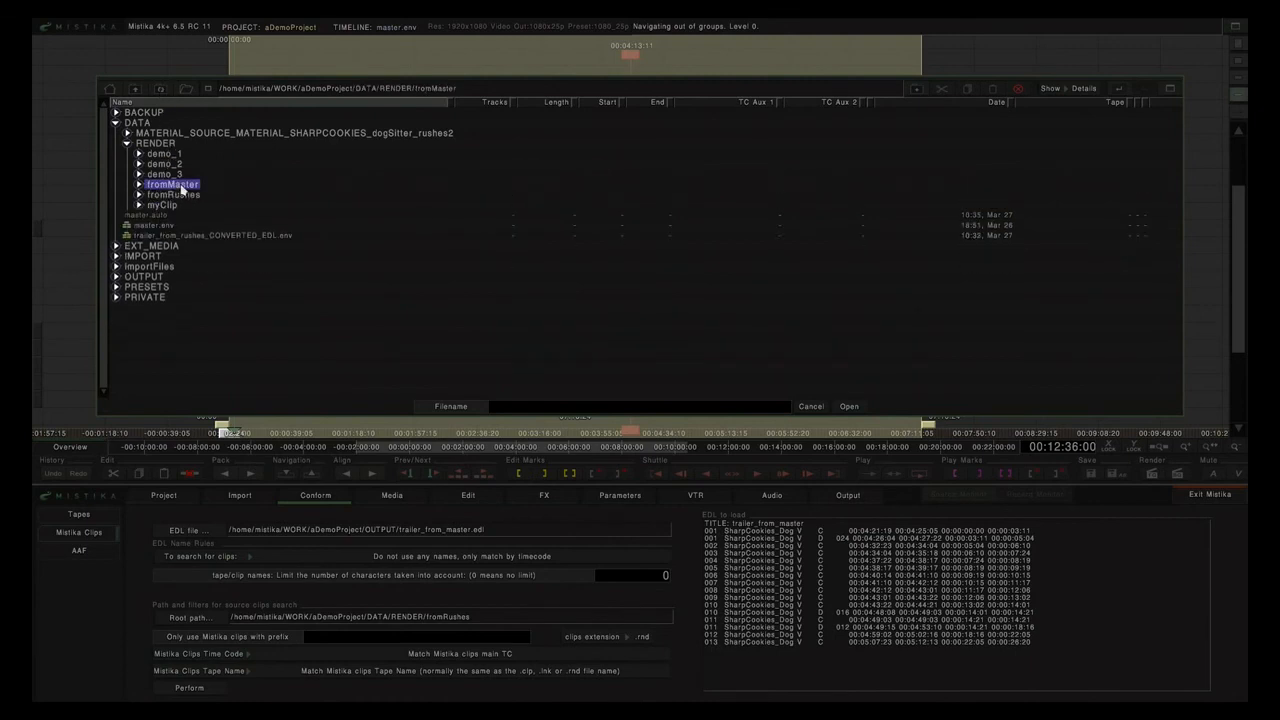
click(845, 408)
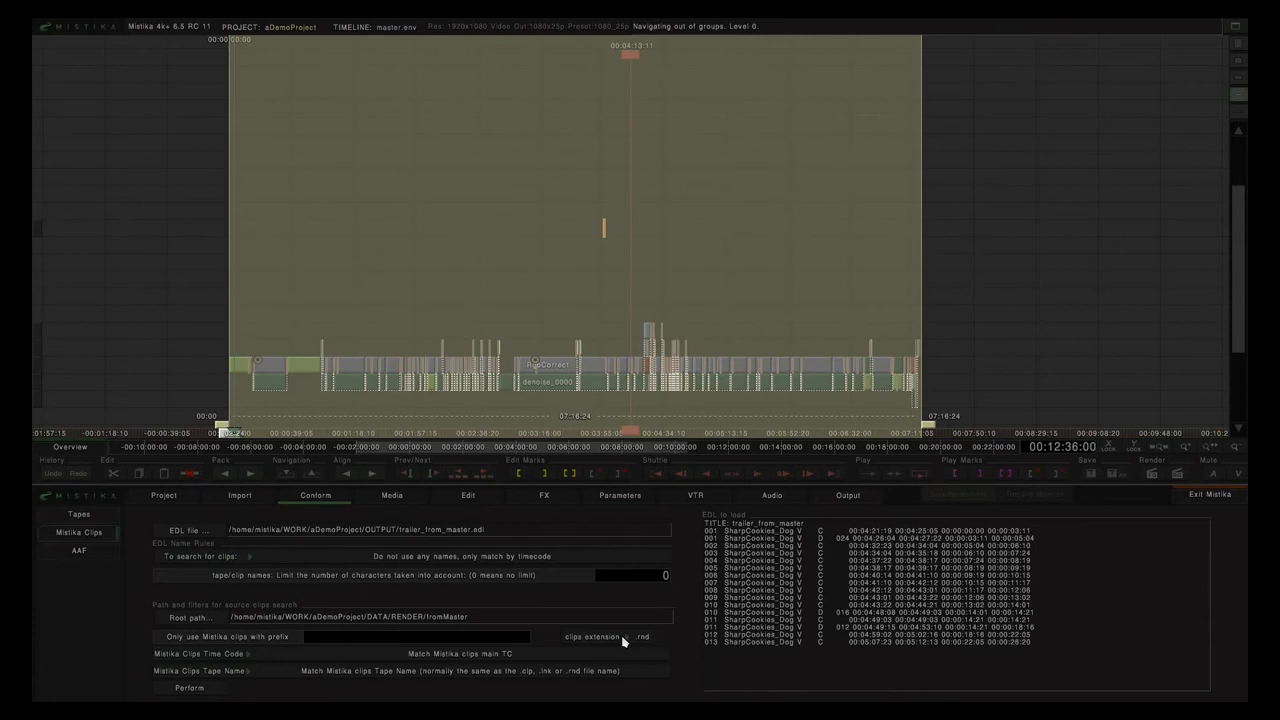
Run the conform and open trailer_from_master_CONVERTED_EDL.env, answering the save prompt.
click(190, 689)
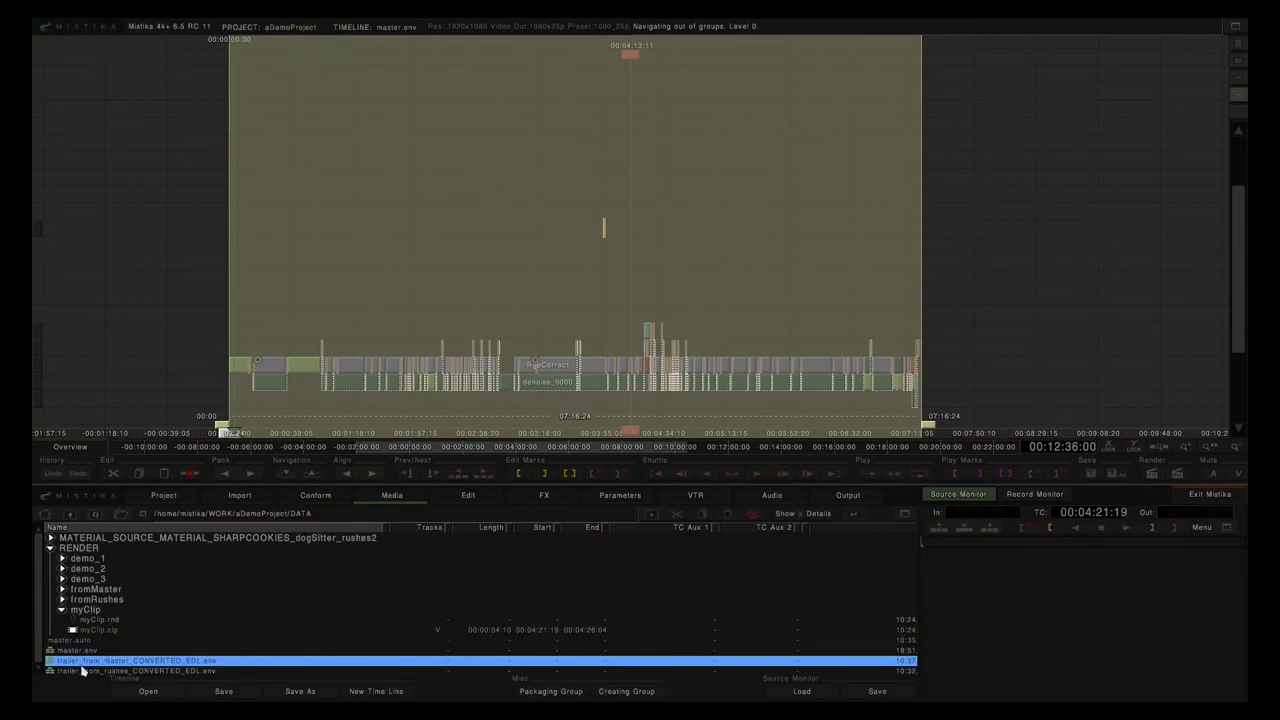
double_click(175, 663)
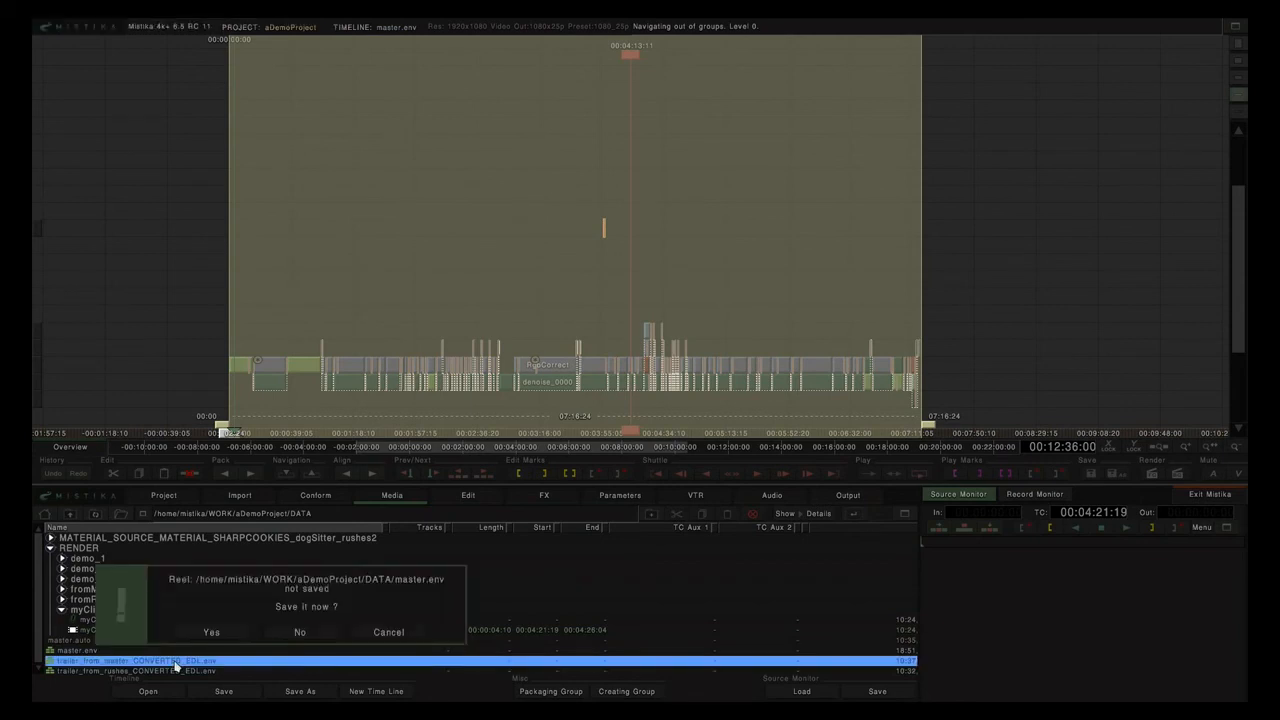
click(305, 631)
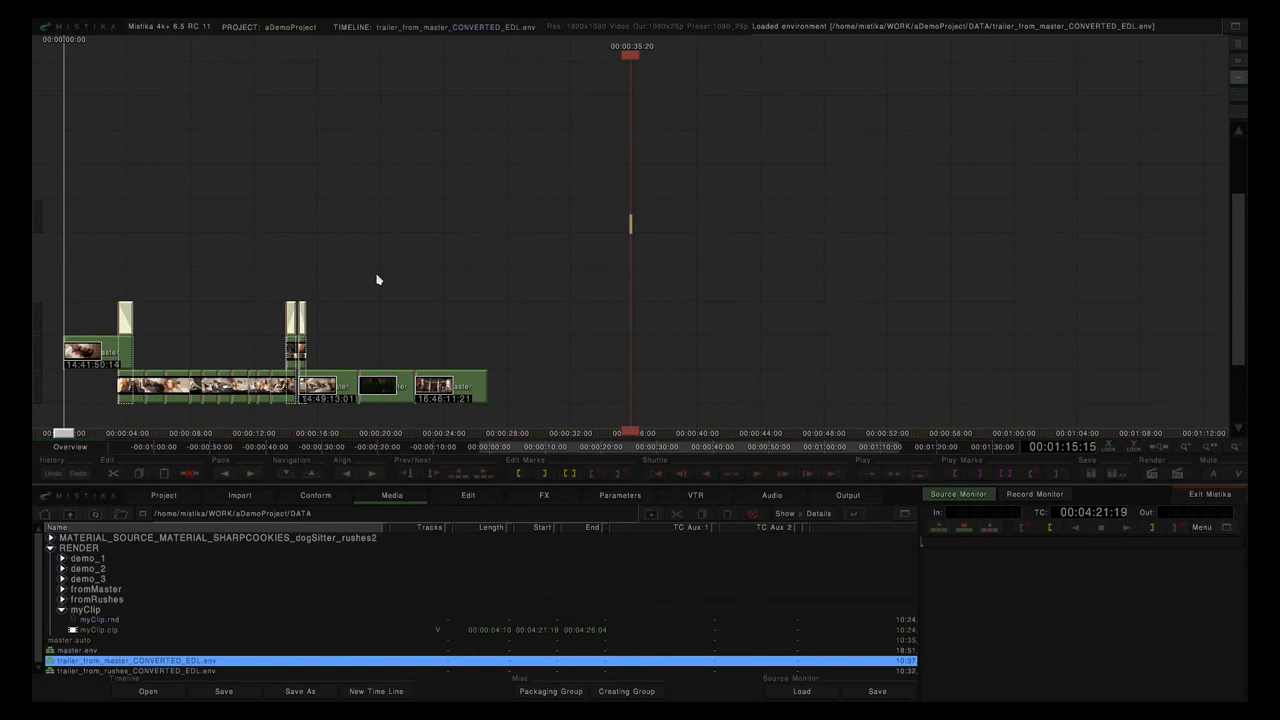
Centre the conformed clips and step into the dark clip's group and back out.
drag(377, 278, 714, 200)
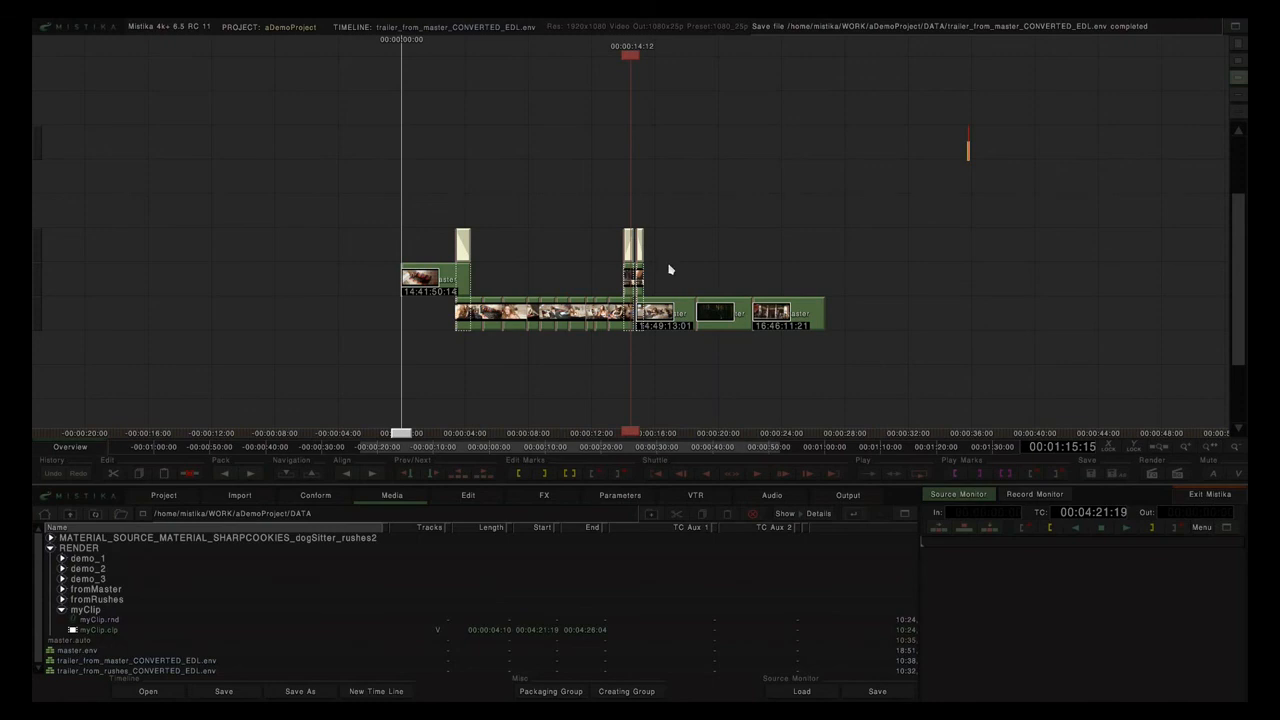
click(710, 316)
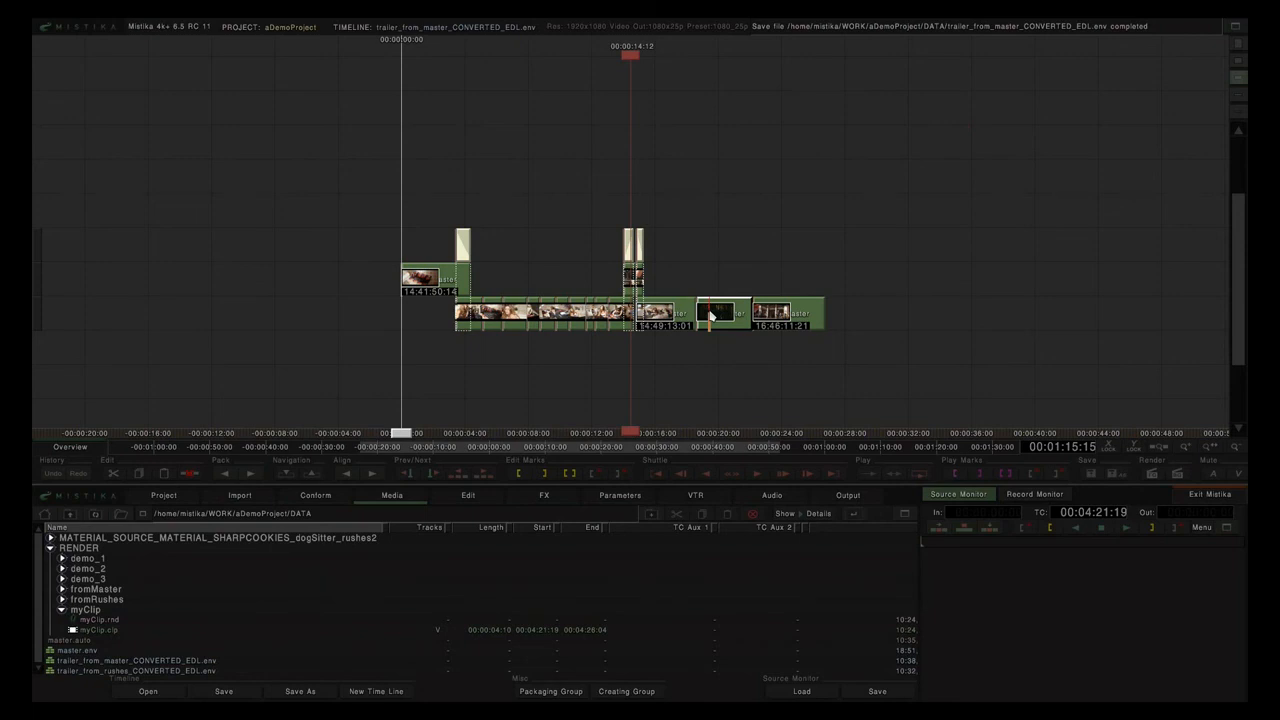
double_click(710, 316)
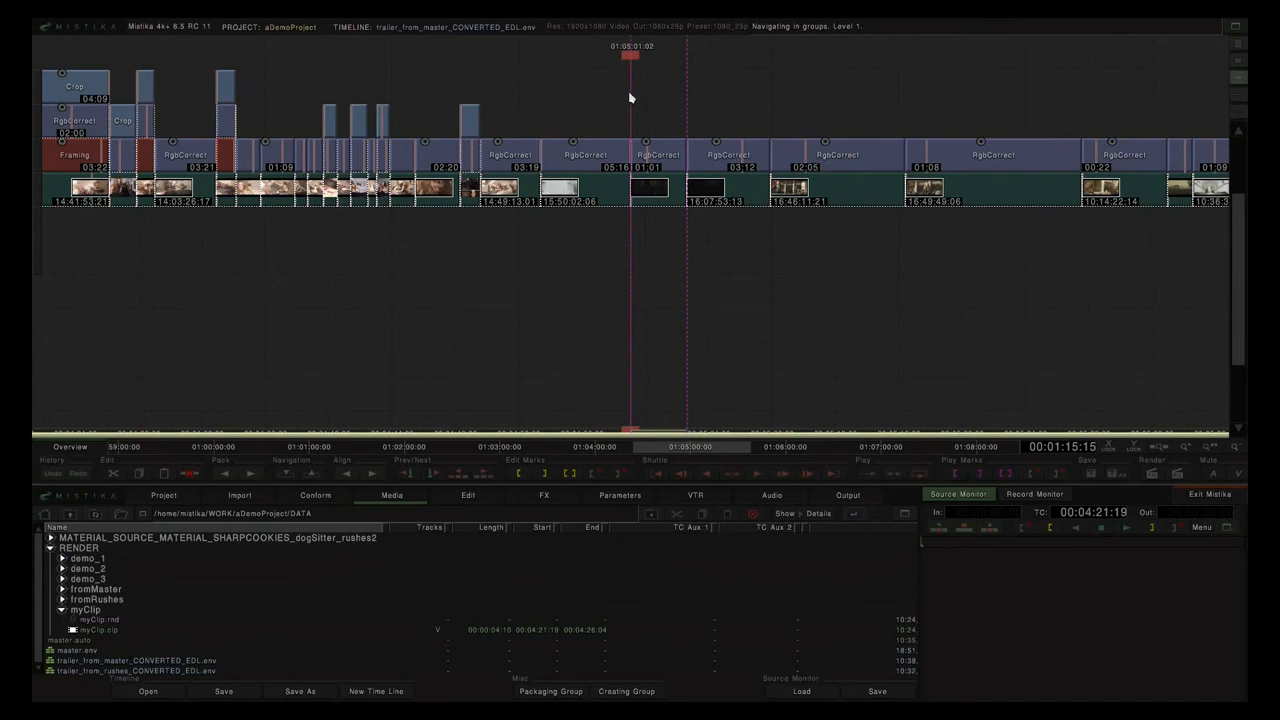
double_click(676, 111)
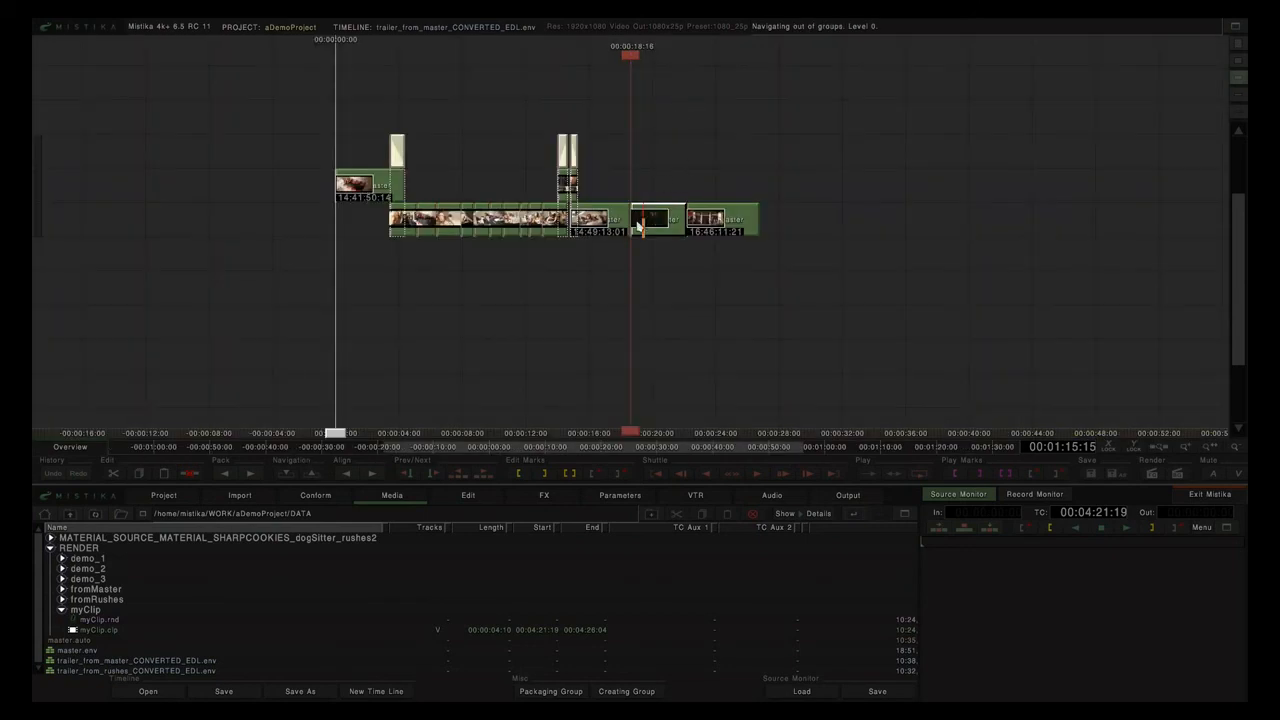
Save the timeline, ungroup the selected clip to view its layers, then undo to regroup.
key(ctrl+s)
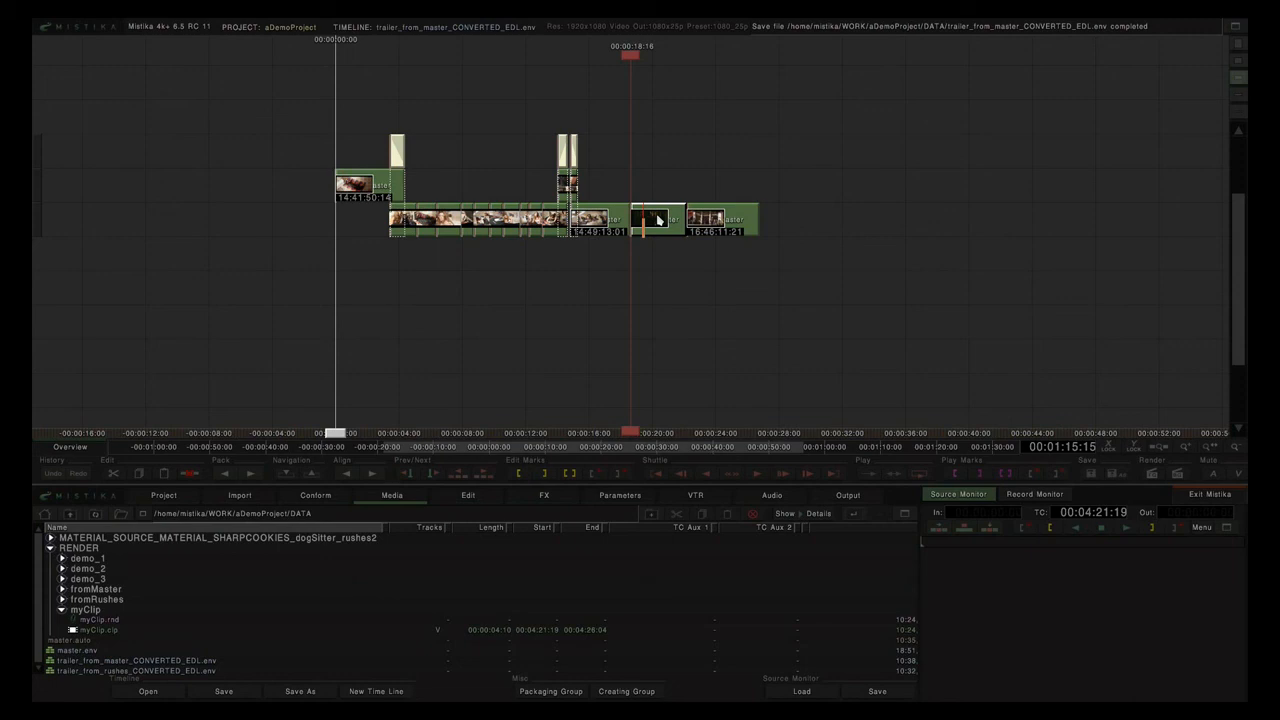
key(ctrl+u)
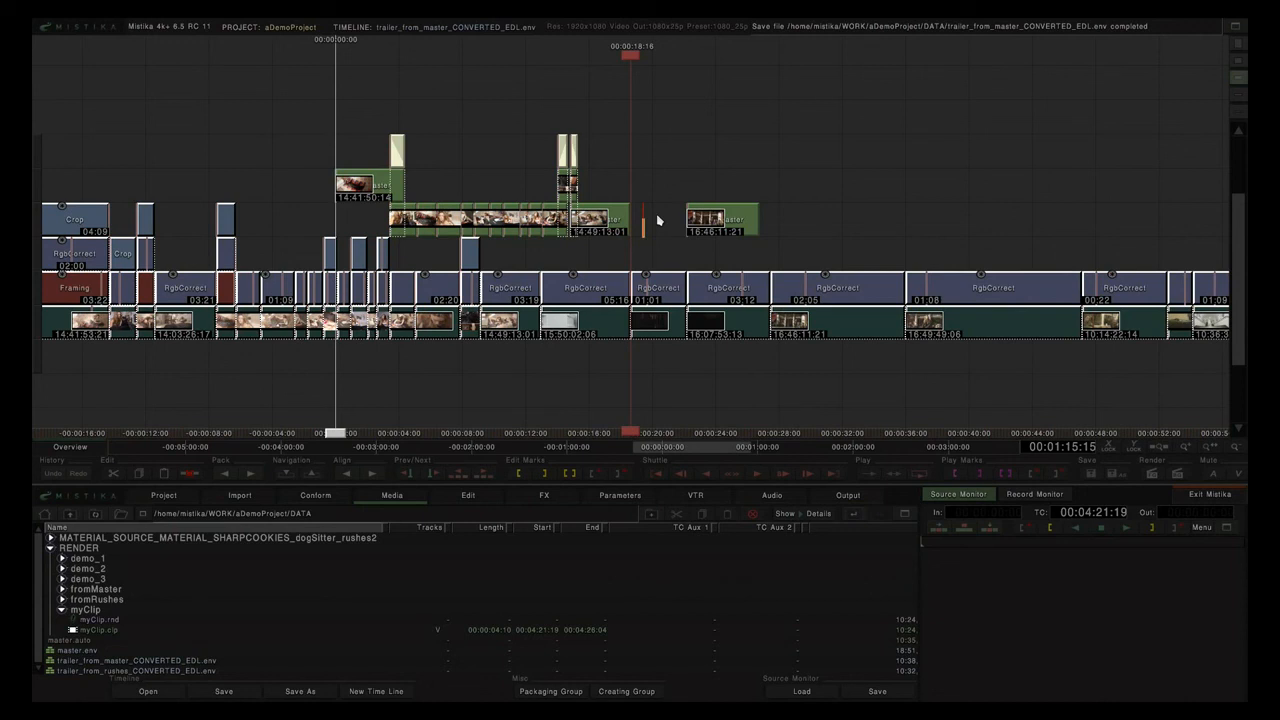
key(ctrl+z)
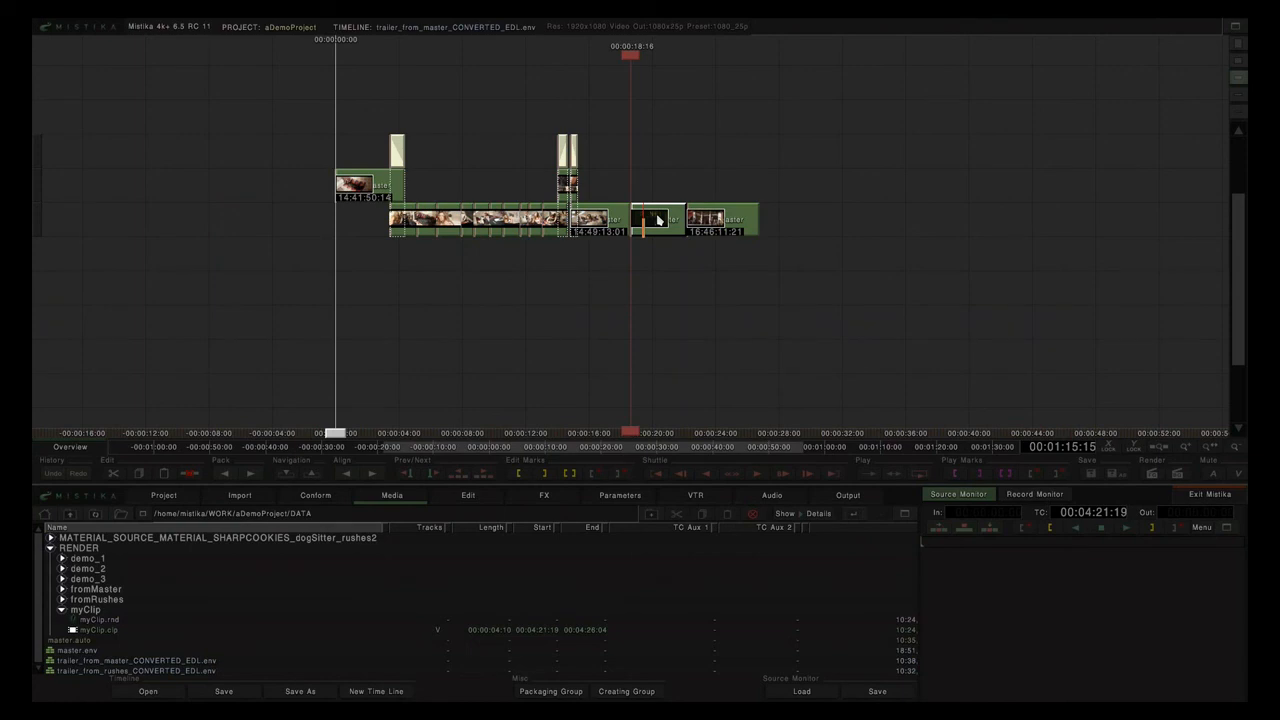
Apply the Trim & Ungroup macro to the selected clip and the dark clip.
click(468, 496)
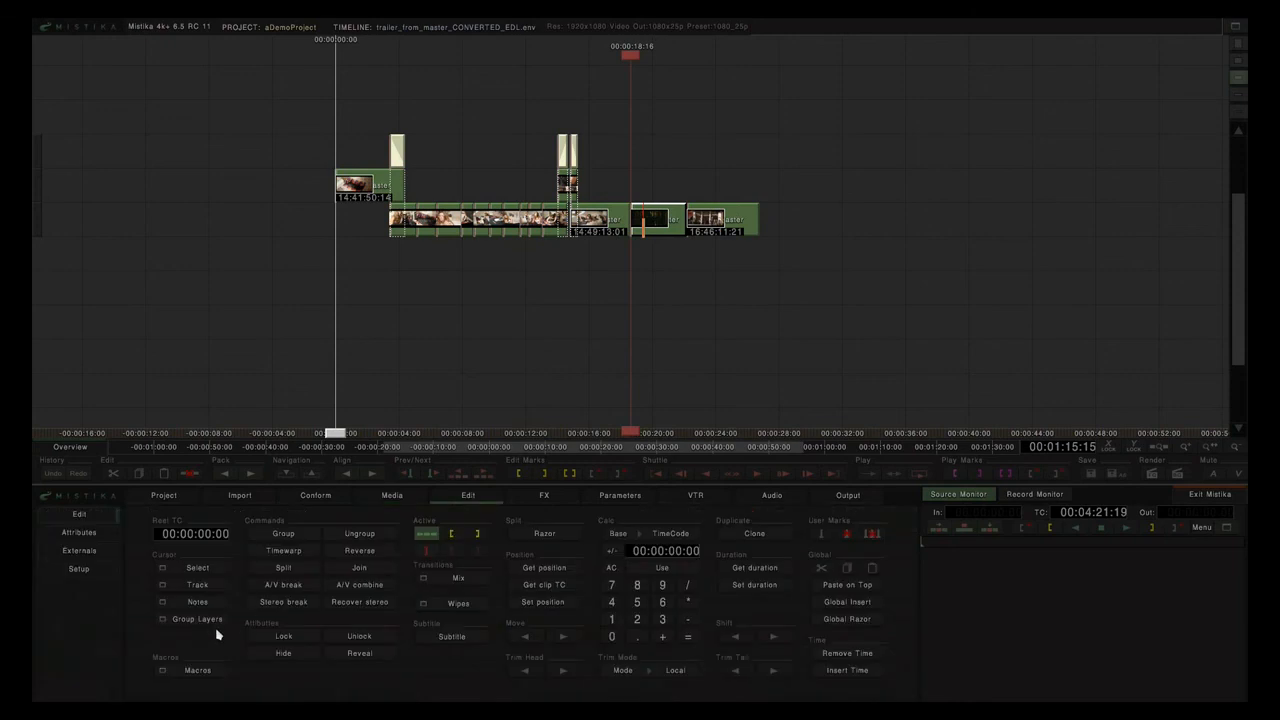
click(200, 670)
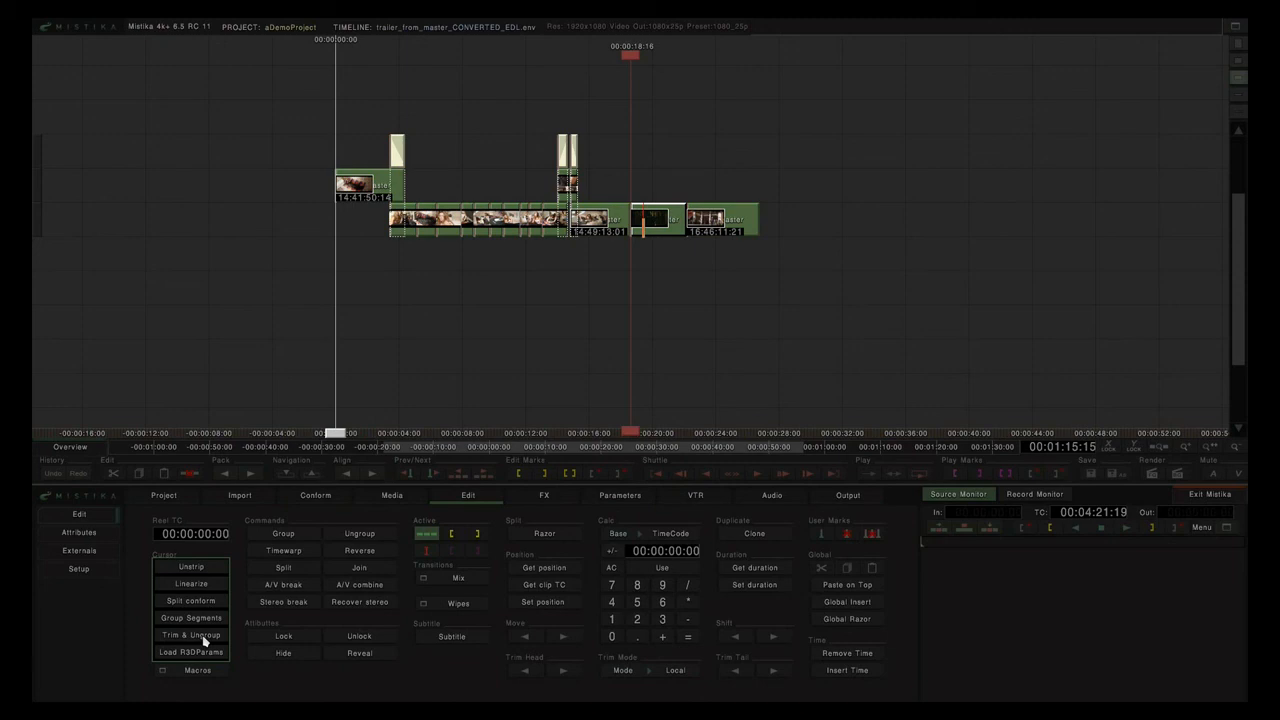
click(203, 641)
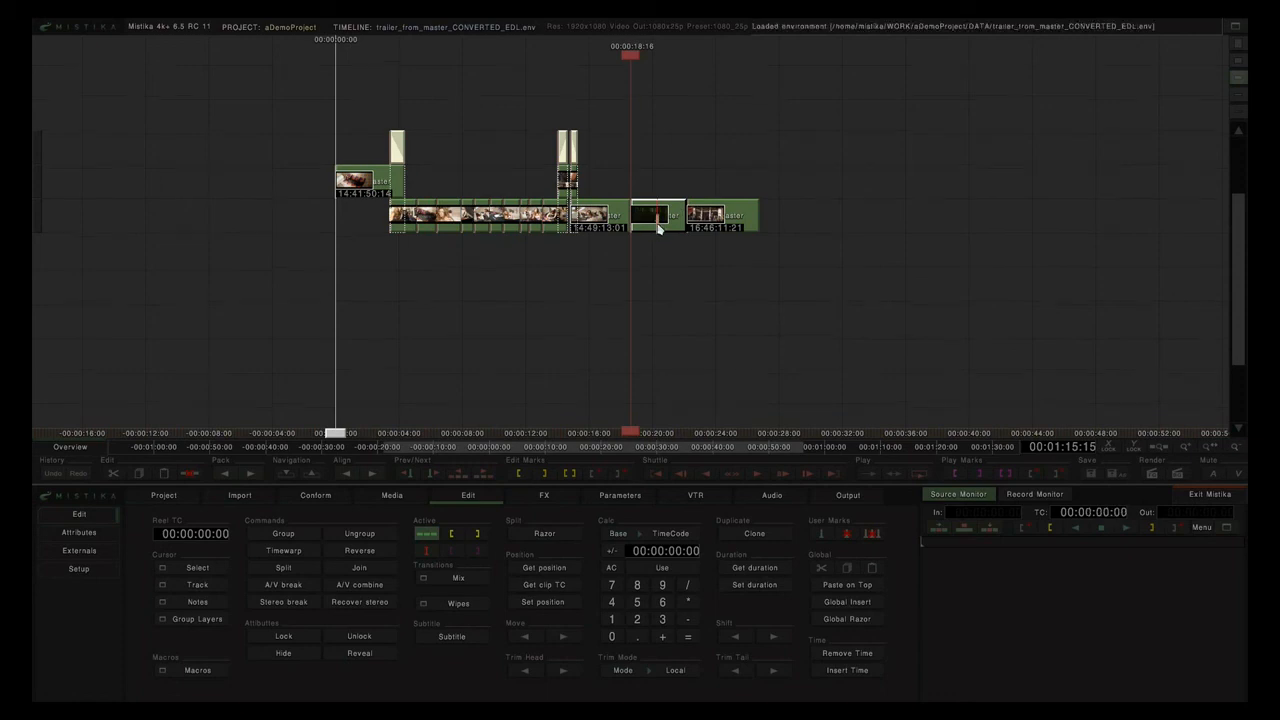
click(188, 677)
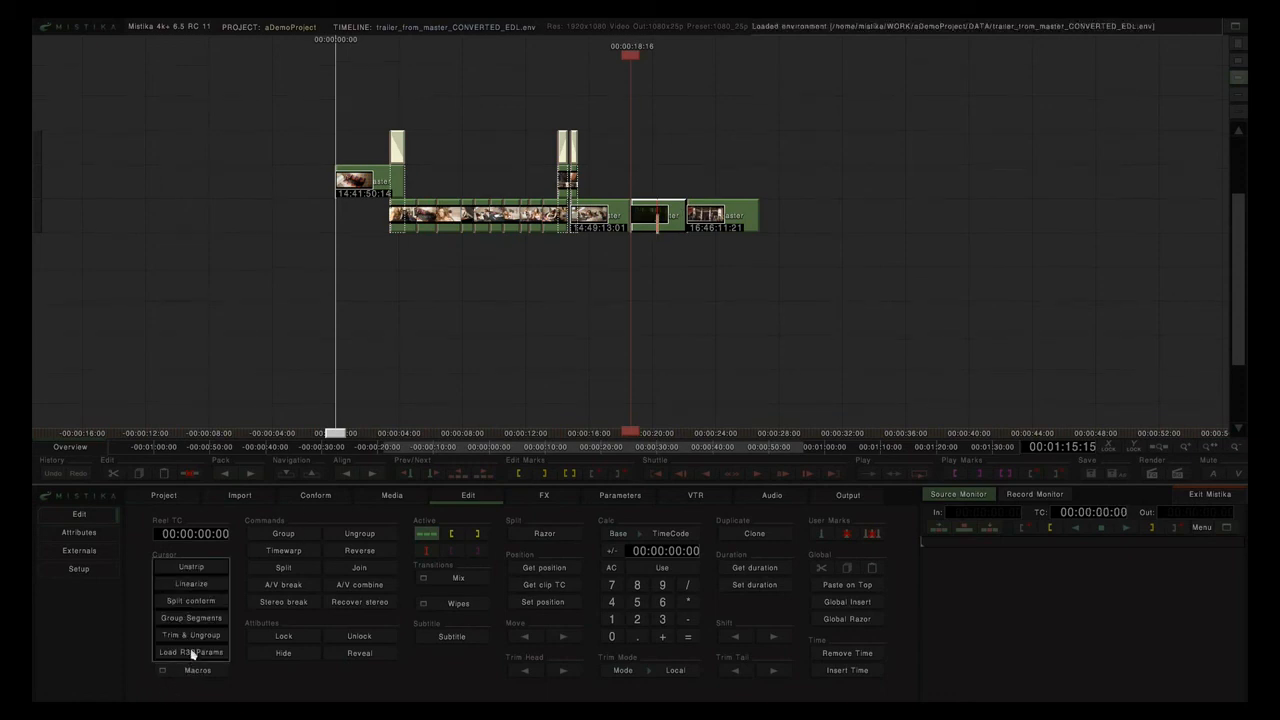
click(198, 641)
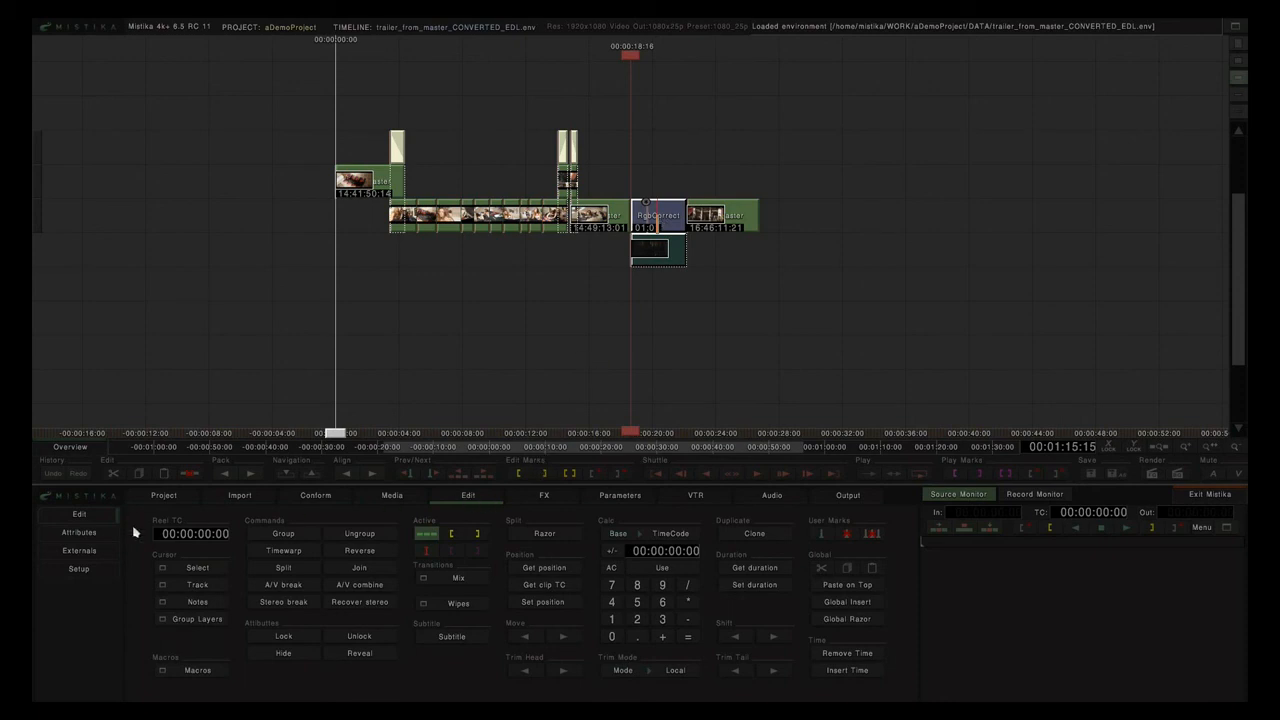
Select all timeline clips and apply Trim & Ungroup to them all.
click(78, 568)
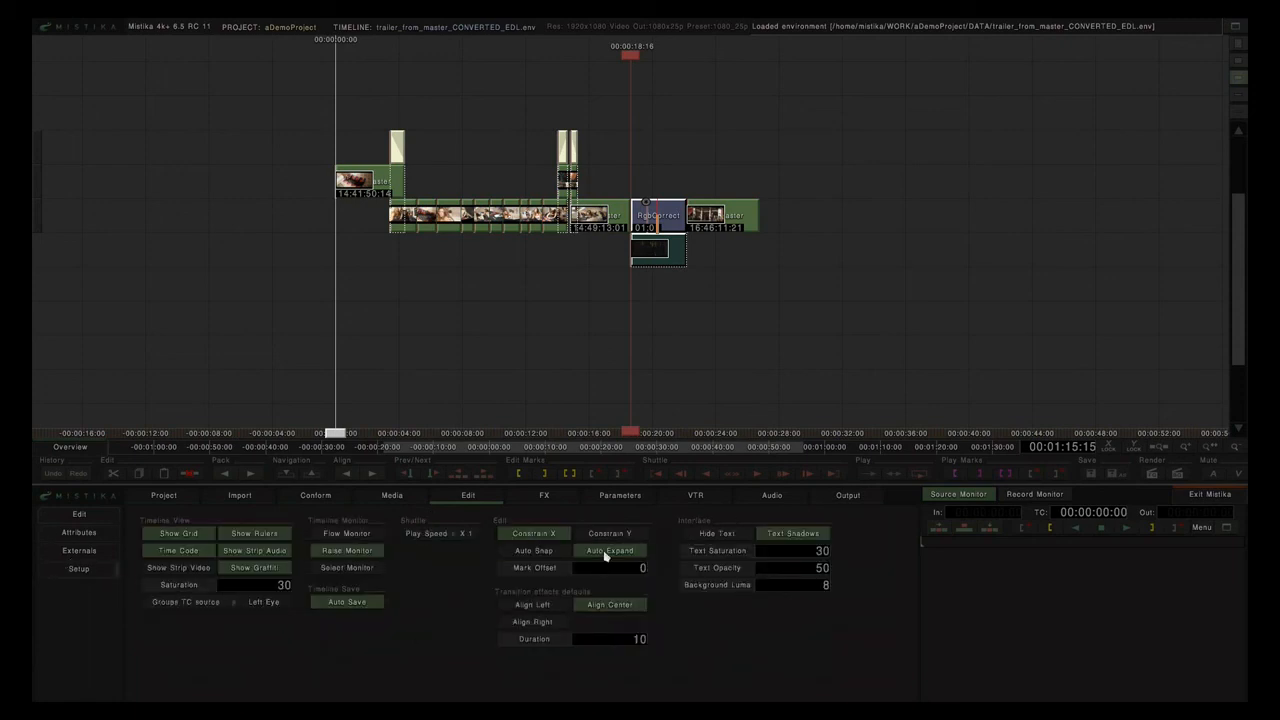
click(80, 516)
drag(291, 125, 820, 289)
mouse_move(240, 683)
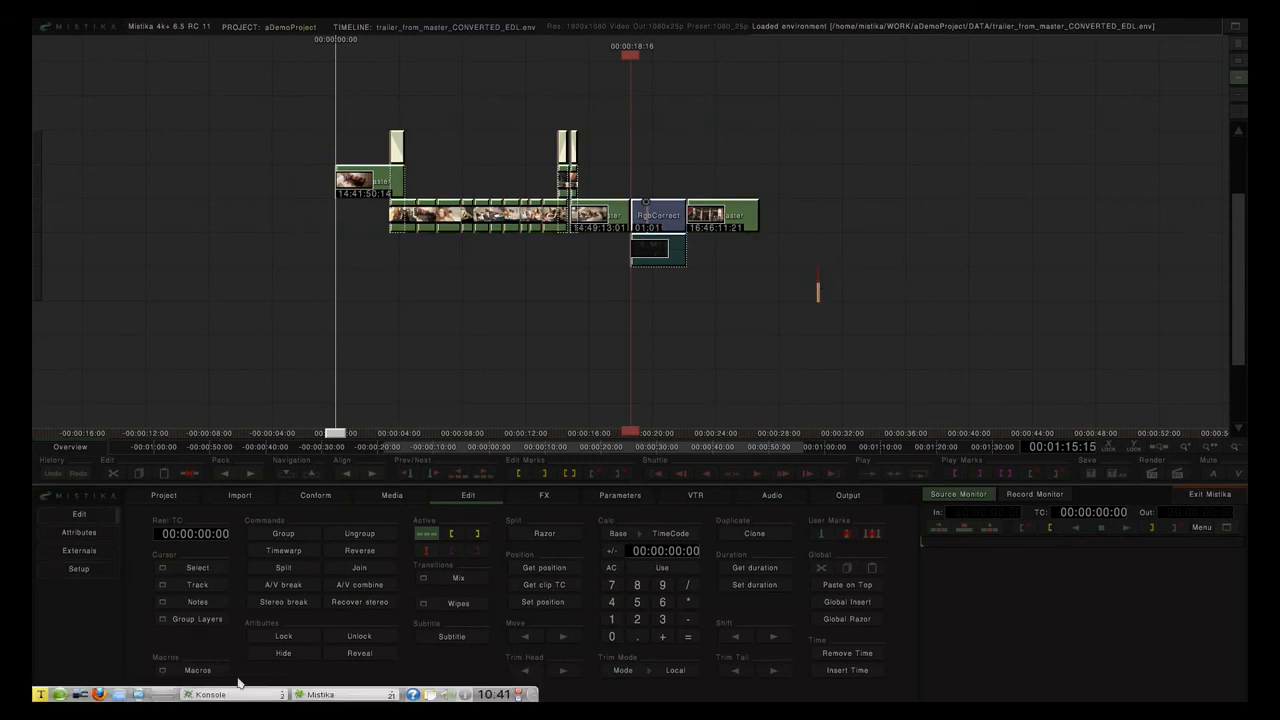
click(193, 671)
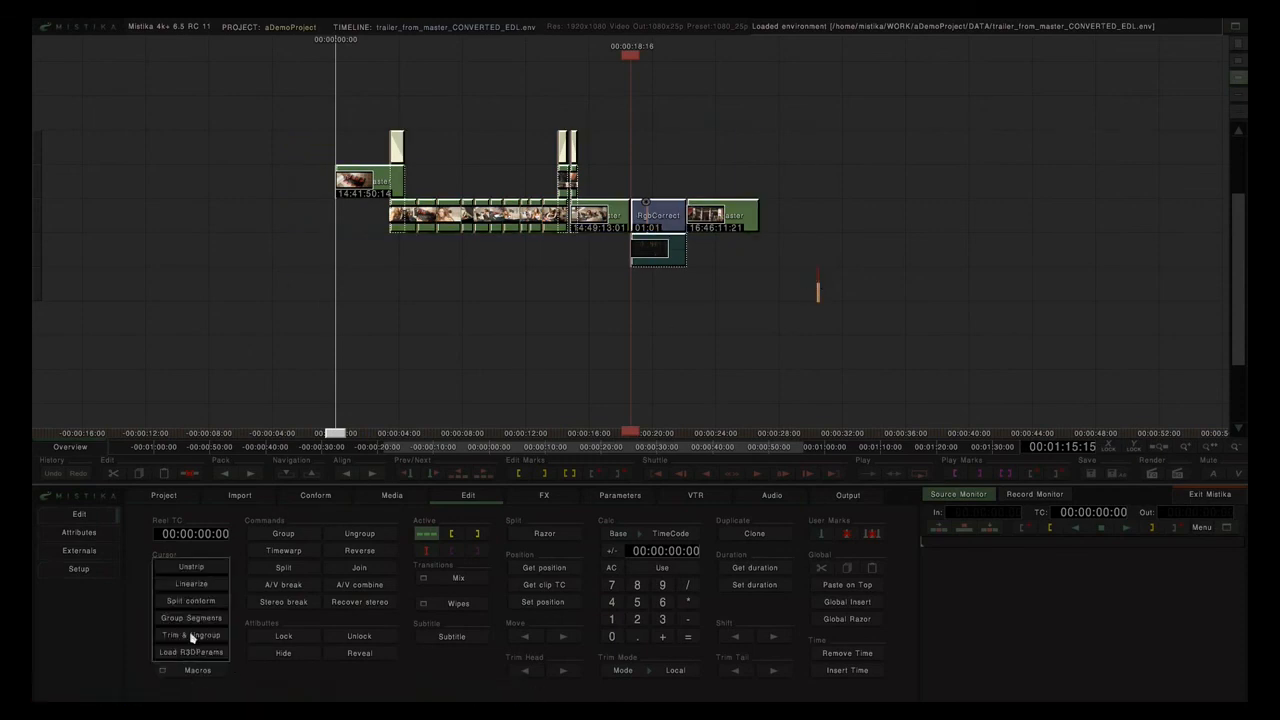
click(191, 637)
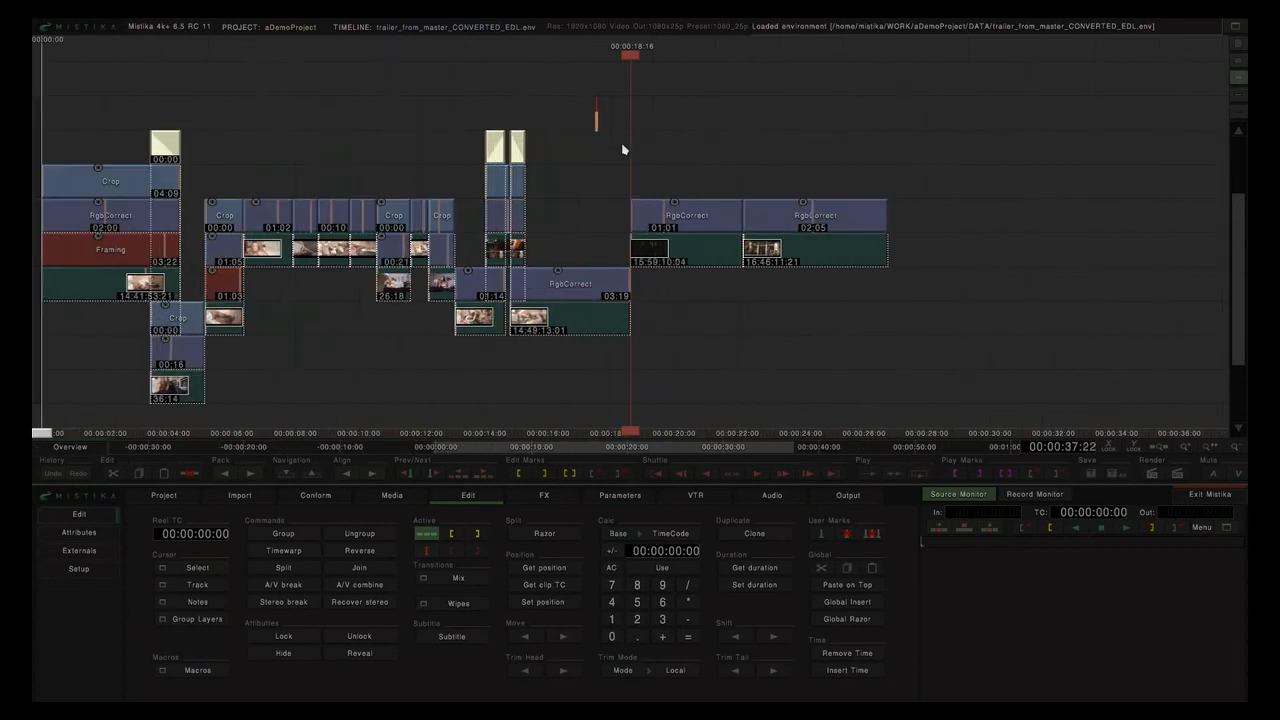
scroll(624, 150, up, 3)
drag(483, 179, 712, 191)
scroll(713, 191, up, 1)
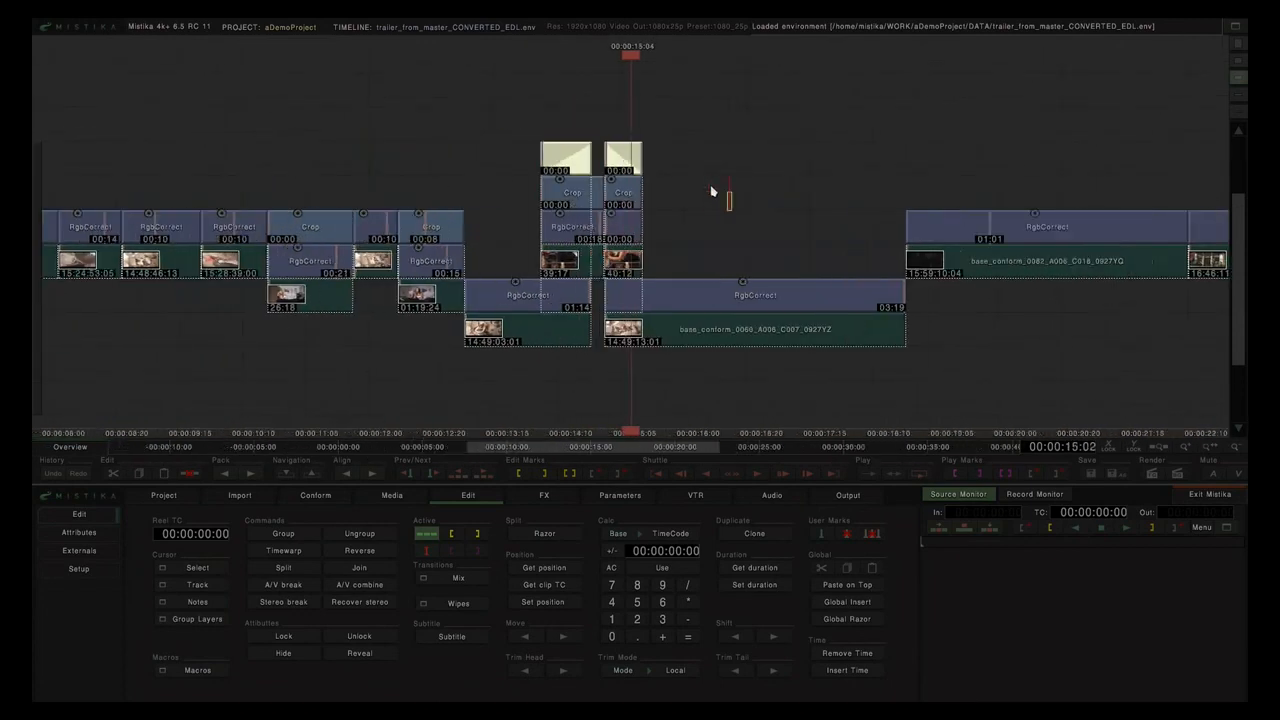
scroll(712, 191, up, 2)
click(607, 163)
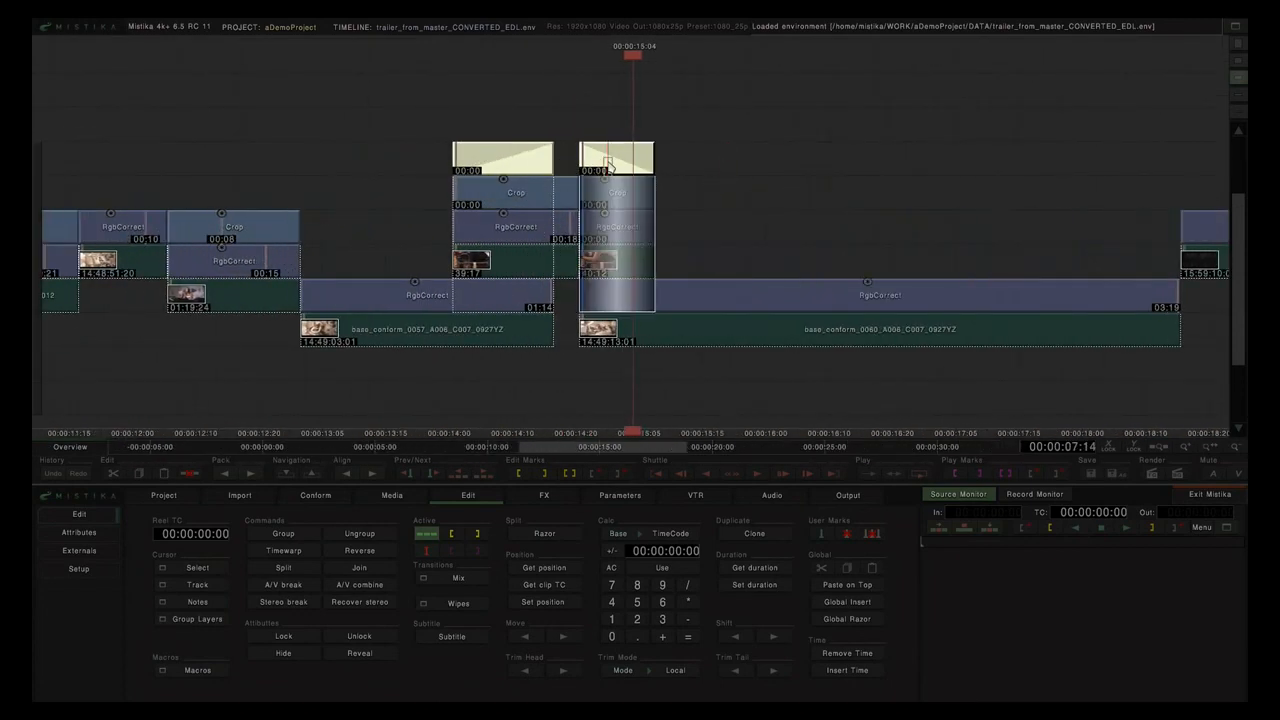
click(640, 99)
mouse_move(635, 57)
mouse_down()
mouse_move(573, 67)
mouse_move(606, 57)
mouse_up()
click(706, 97)
click(620, 200)
click(717, 197)
click(636, 265)
click(637, 236)
click(633, 204)
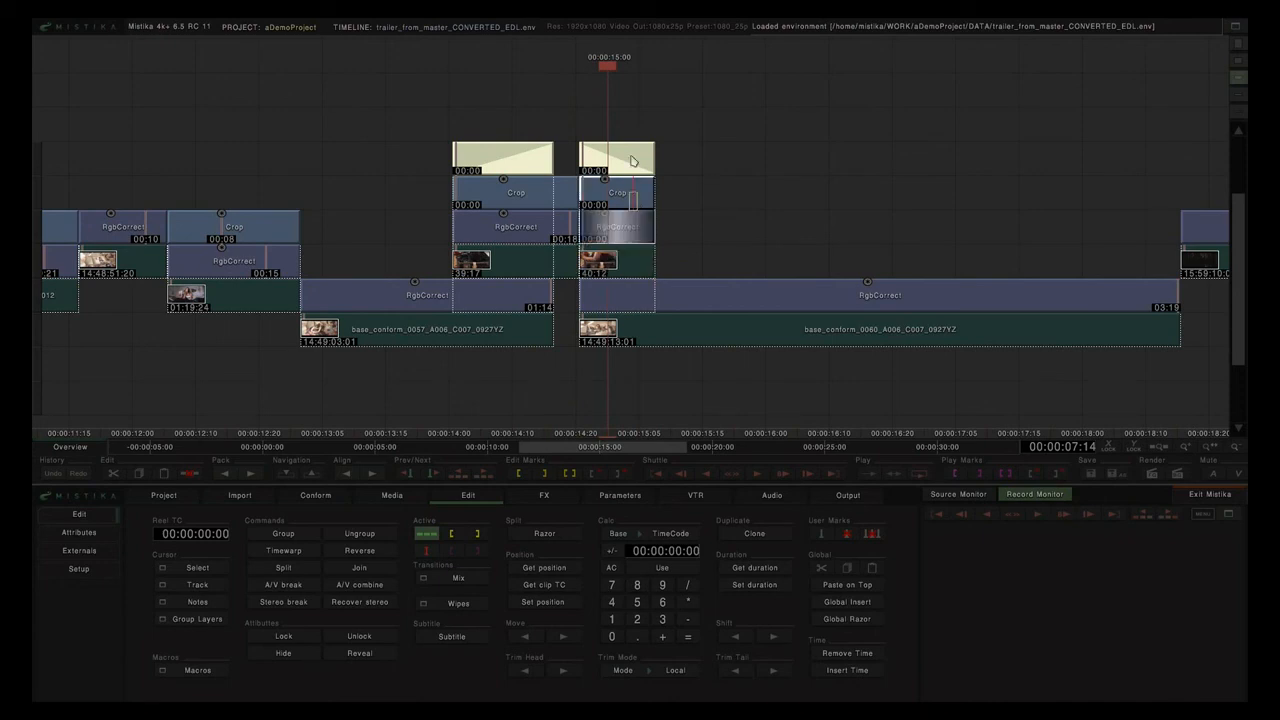
click(631, 161)
click(652, 337)
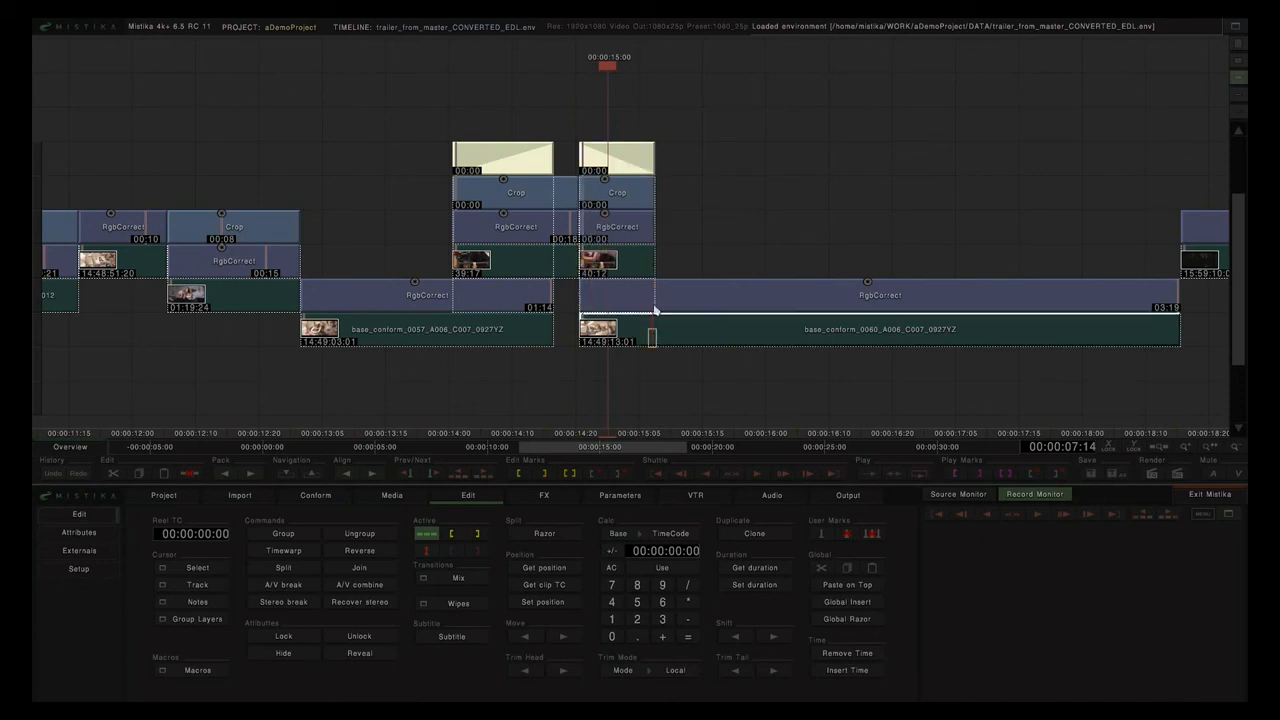
click(658, 302)
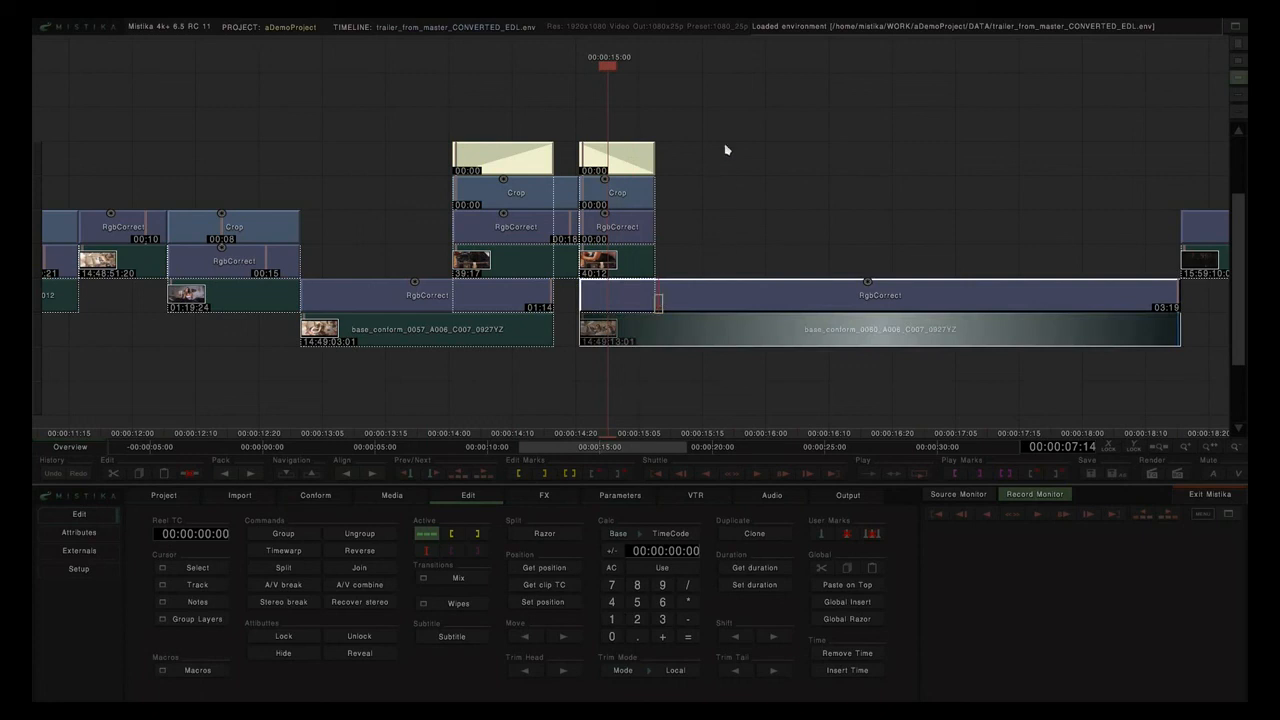
scroll(727, 150, down, 5)
scroll(729, 150, down, 3)
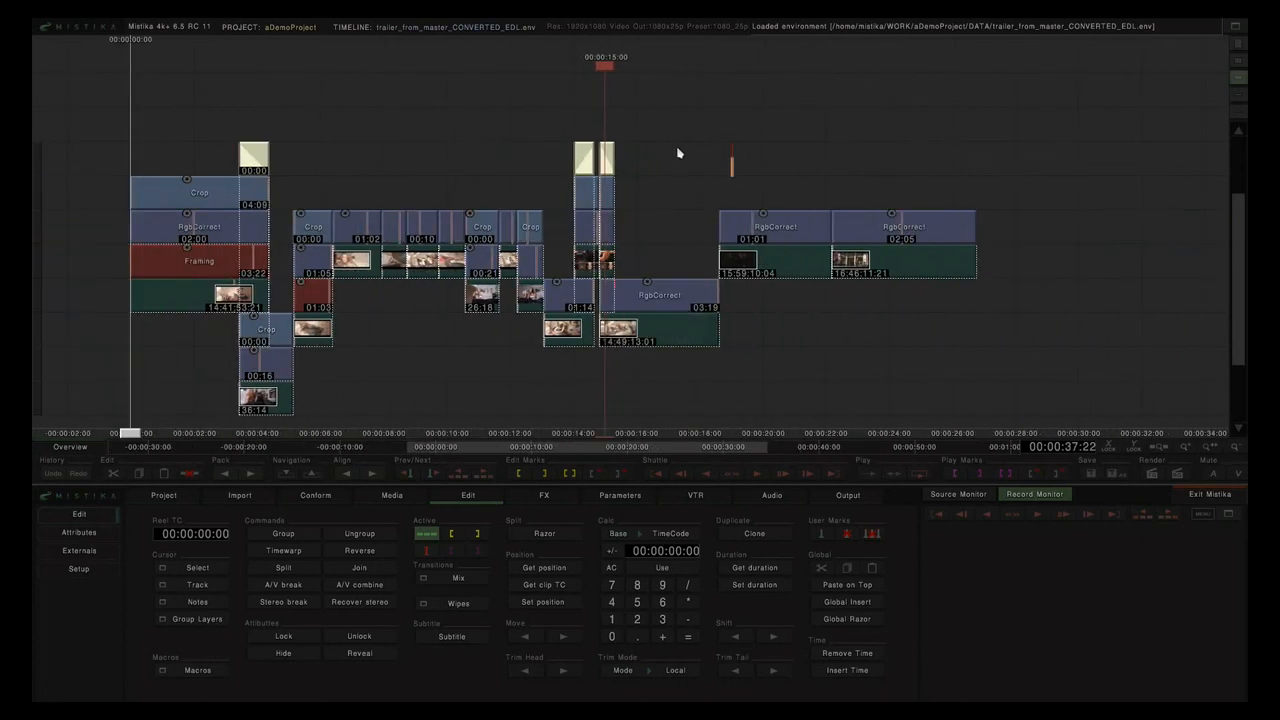